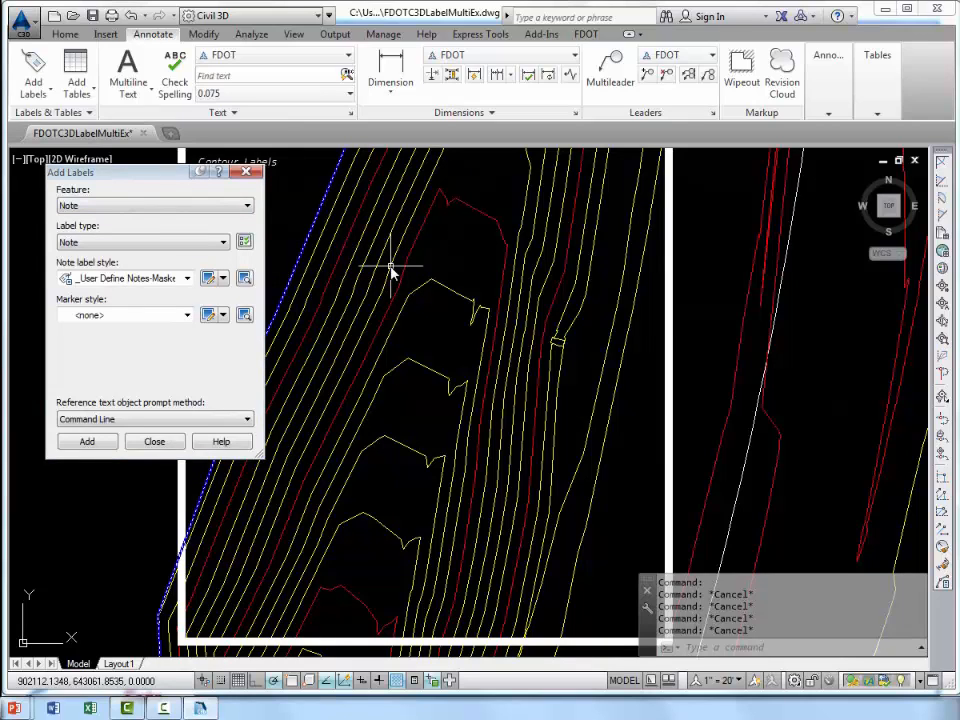
Set up label creation for the Surface feature with the Contour - Single label type.
{"action": "left_click", "coordinate": [141, 209]}
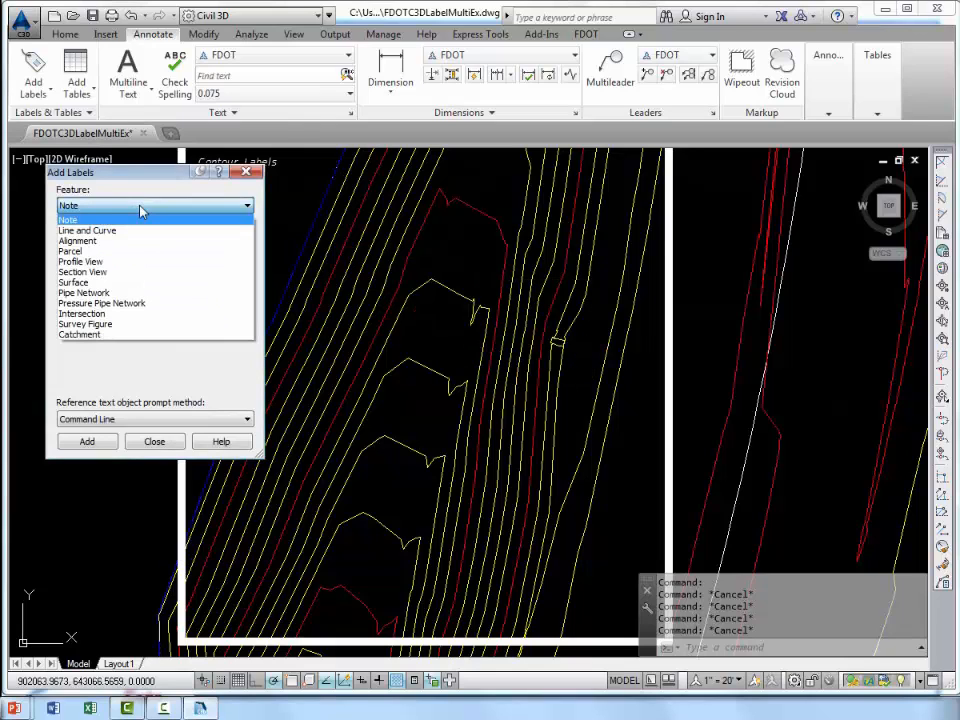
{"action": "left_click", "coordinate": [127, 283]}
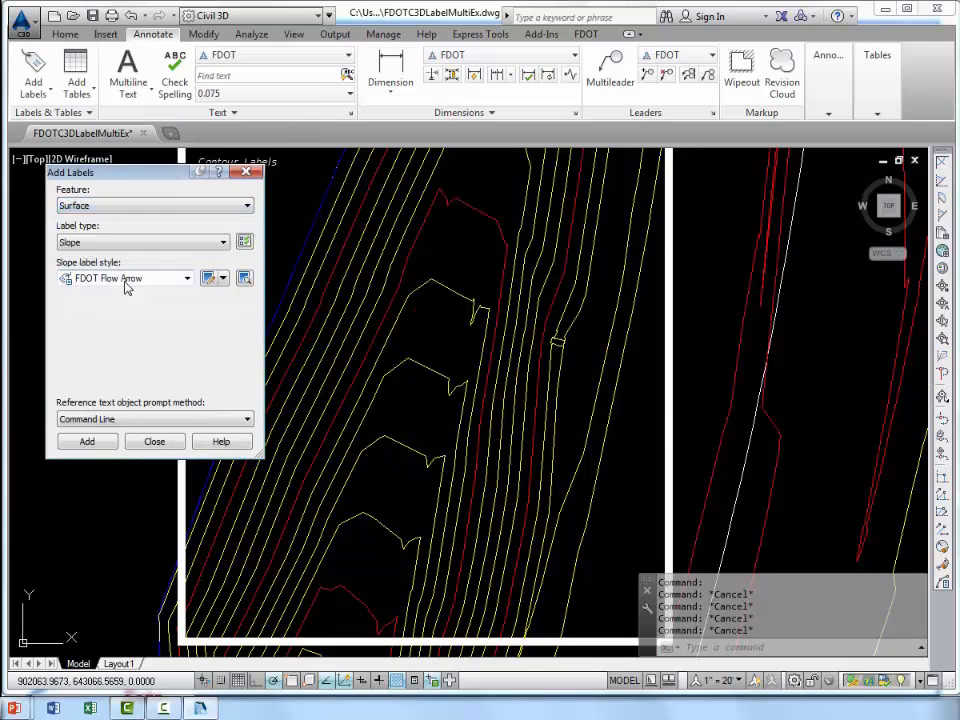
{"action": "left_click", "coordinate": [145, 243]}
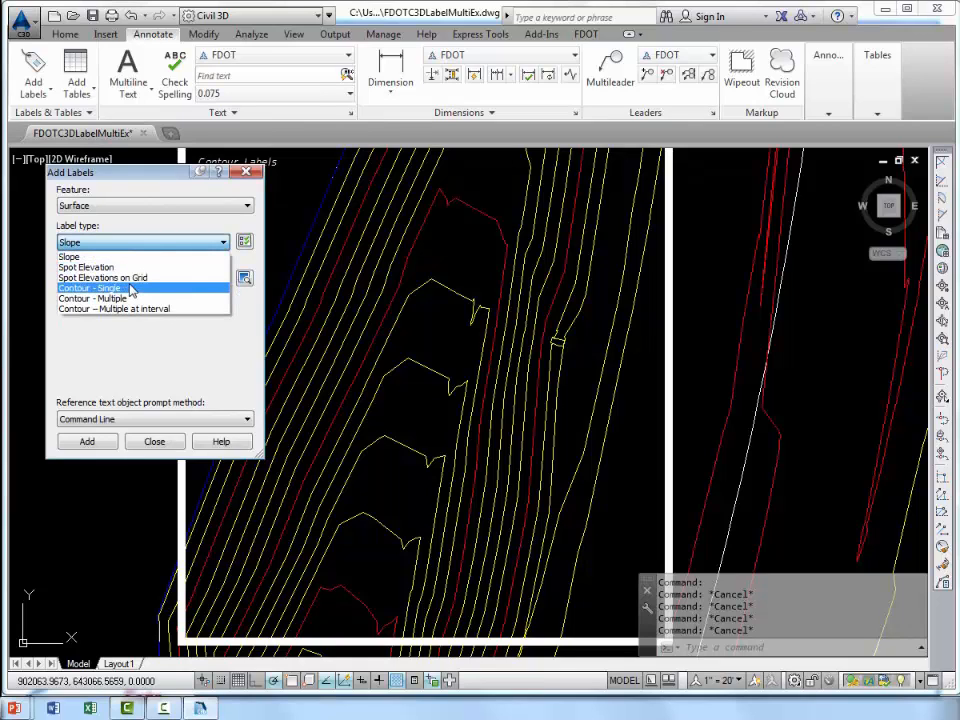
{"action": "left_click", "coordinate": [132, 289]}
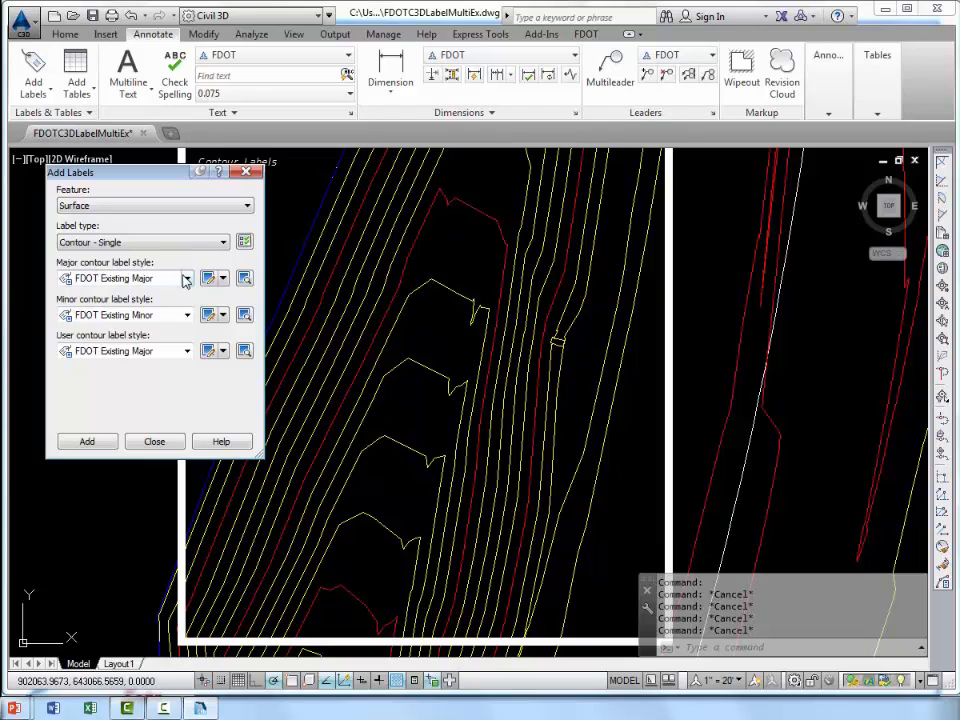
Use the FDOT Existing Major label style for major and user contours and FDOT Existing Minor for minor contours.
{"action": "left_click", "coordinate": [135, 278]}
{"action": "left_click", "coordinate": [139, 307]}
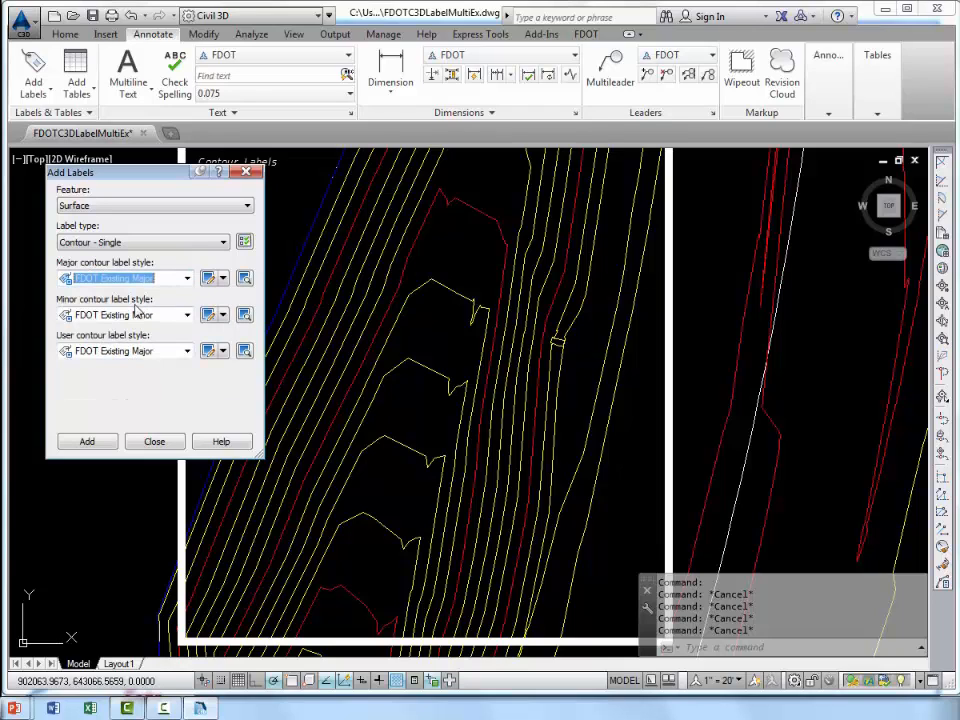
{"action": "left_click", "coordinate": [186, 278]}
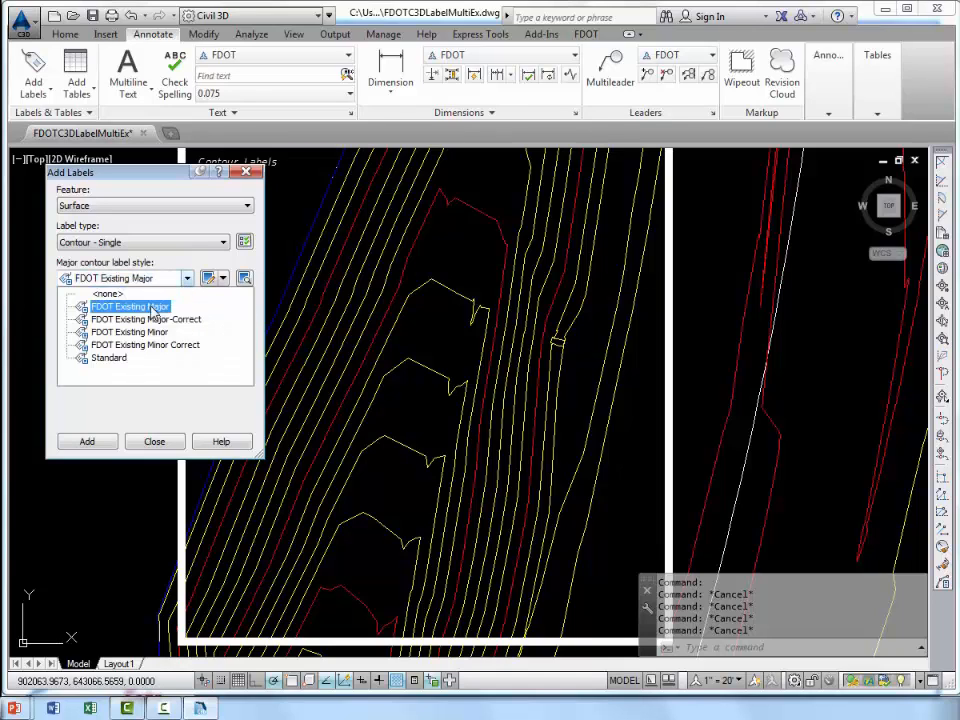
{"action": "left_click", "coordinate": [150, 306]}
{"action": "left_click", "coordinate": [150, 314]}
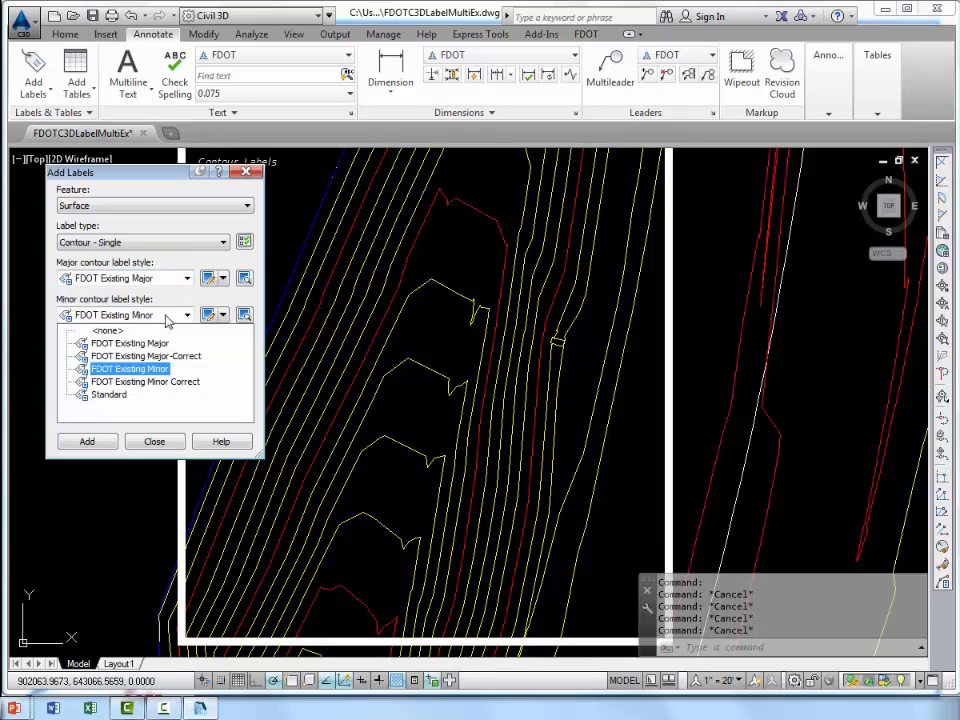
{"action": "left_click", "coordinate": [133, 369]}
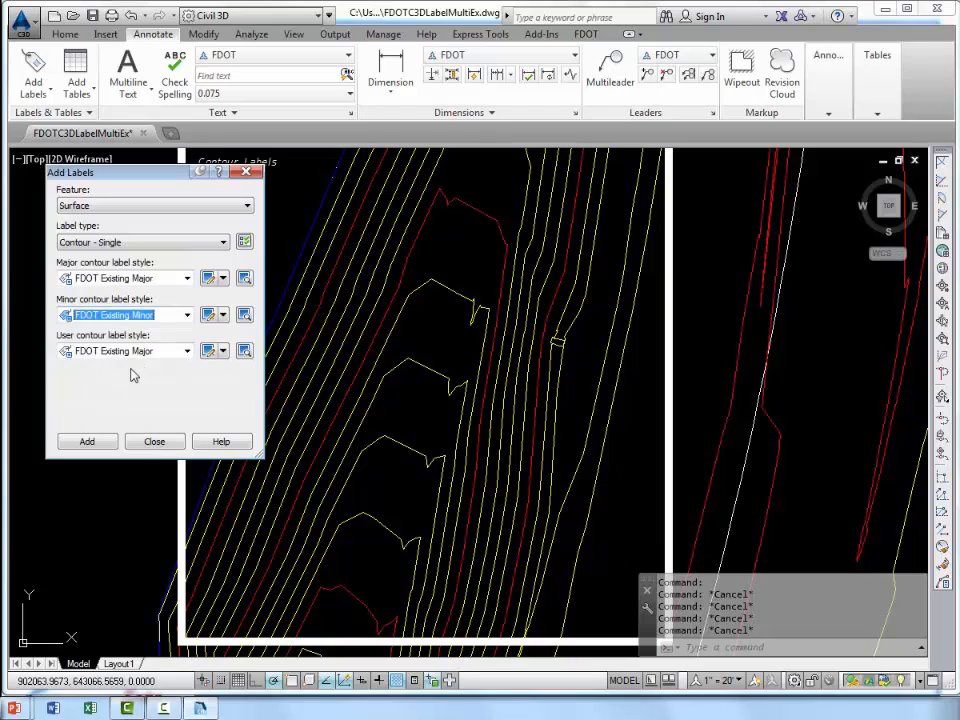
{"action": "left_click", "coordinate": [164, 351]}
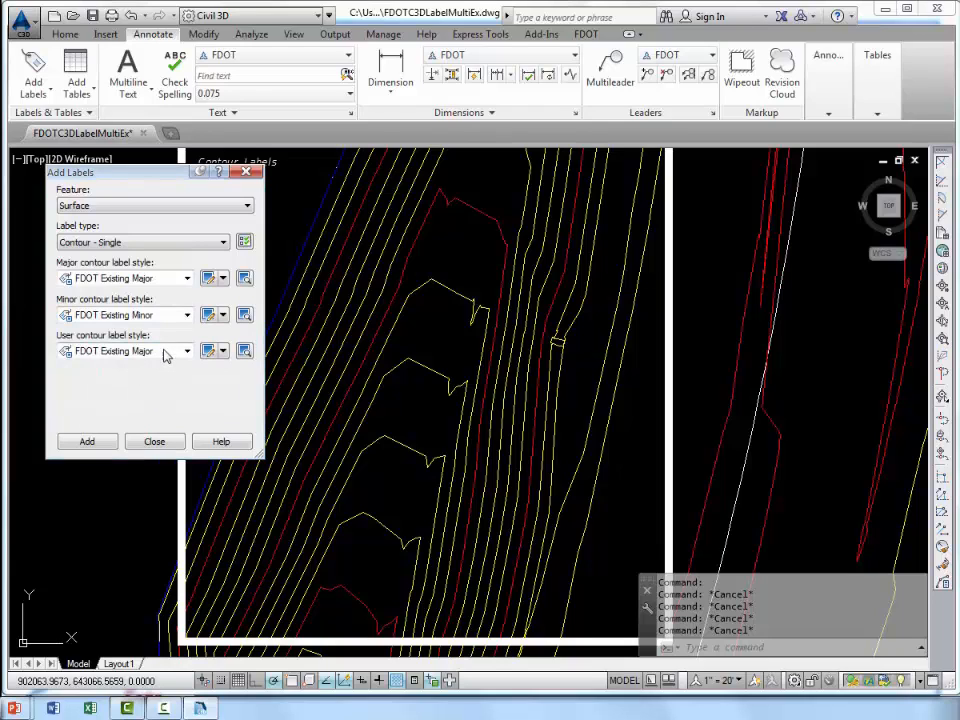
{"action": "left_click", "coordinate": [129, 389]}
Add single labels to the uppermost red major contour and the four yellow minor contours nested below it.
{"action": "left_click", "coordinate": [84, 443]}
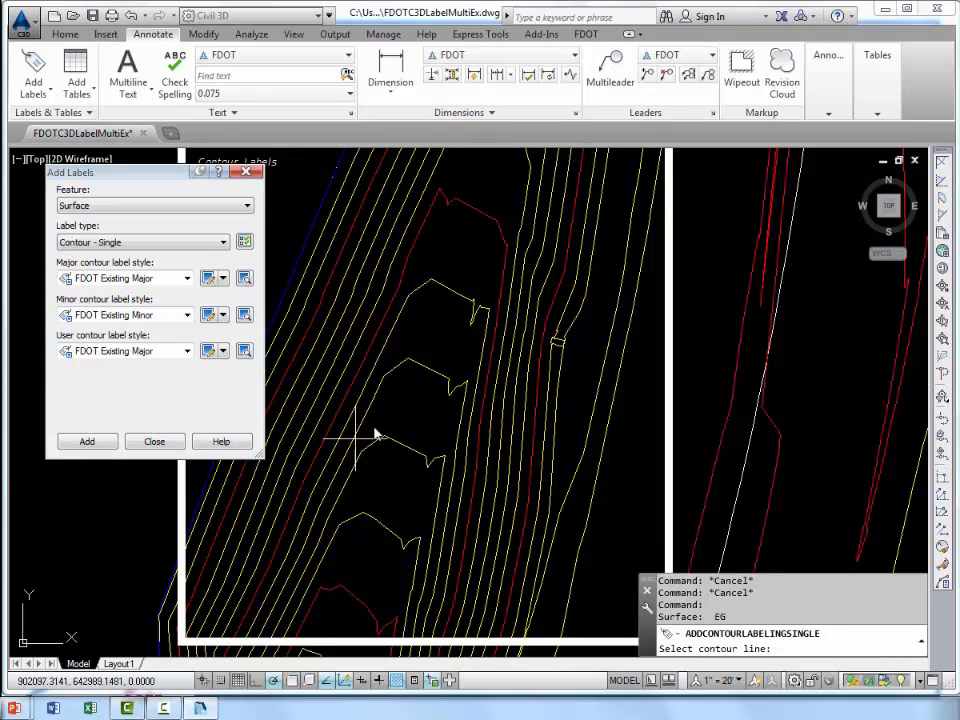
{"action": "left_click", "coordinate": [467, 213]}
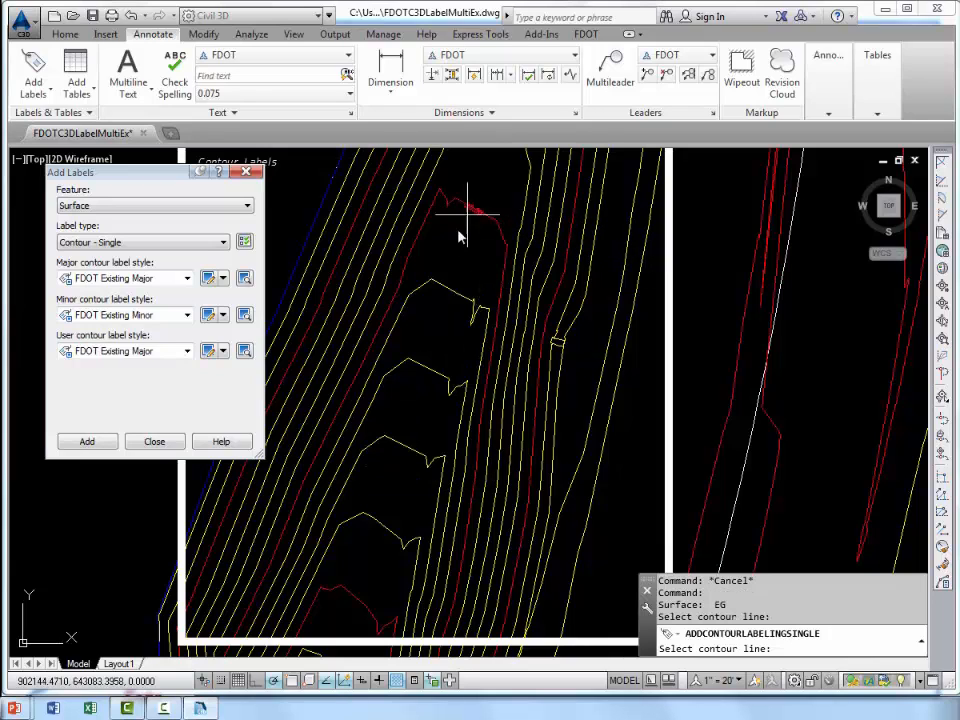
{"action": "left_click", "coordinate": [452, 295]}
{"action": "left_click", "coordinate": [428, 368]}
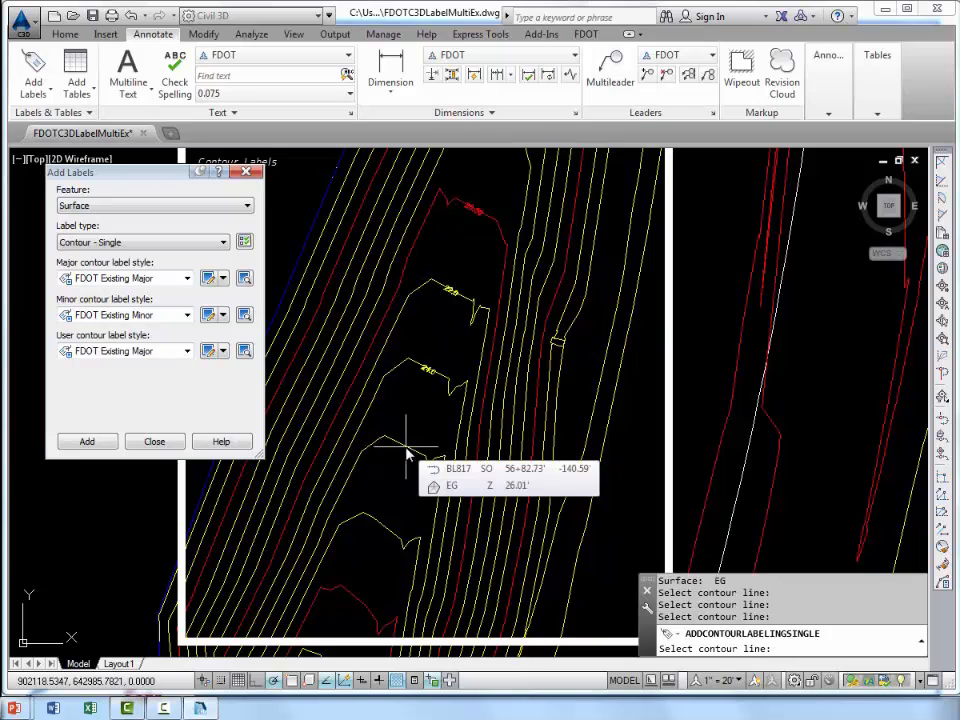
{"action": "left_click", "coordinate": [406, 447]}
{"action": "left_click", "coordinate": [383, 525]}
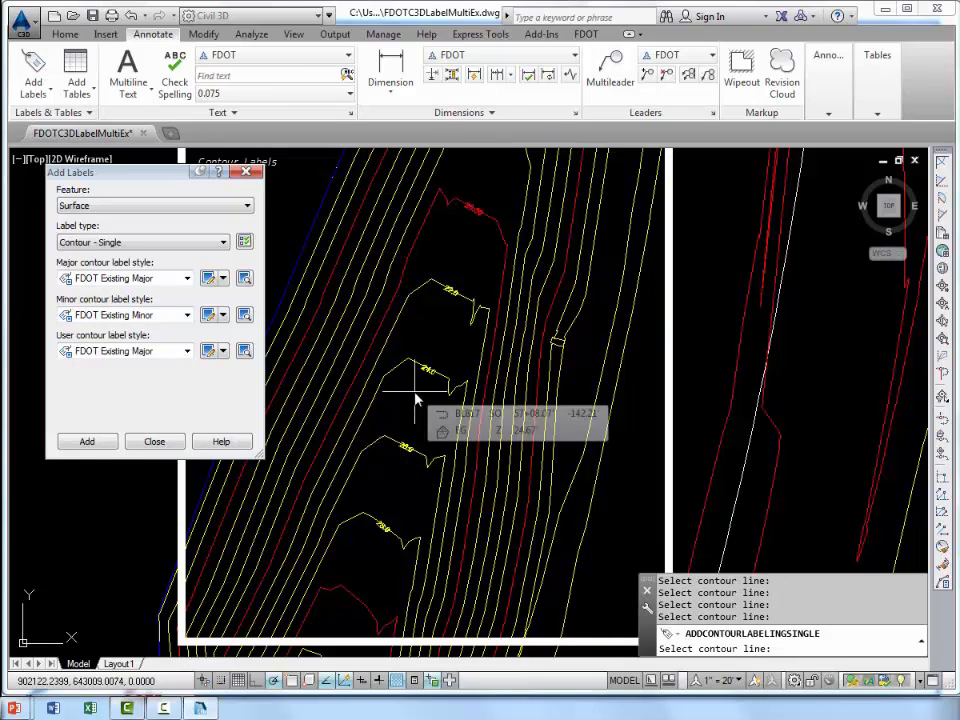
{"action": "key", "text": "Return"}
Close the Add Labels dialog and show the drawing's settings in Toolspace.
{"action": "scroll", "coordinate": [471, 205], "scroll_direction": "up", "scroll_amount": 6}
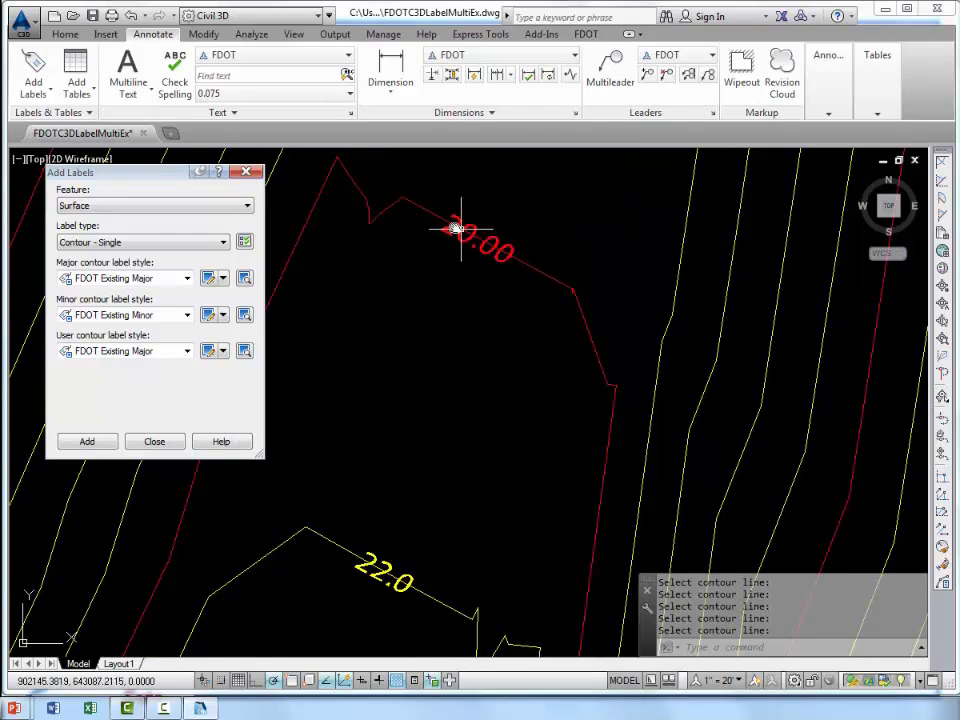
{"action": "scroll", "coordinate": [473, 233], "scroll_direction": "up", "scroll_amount": 2}
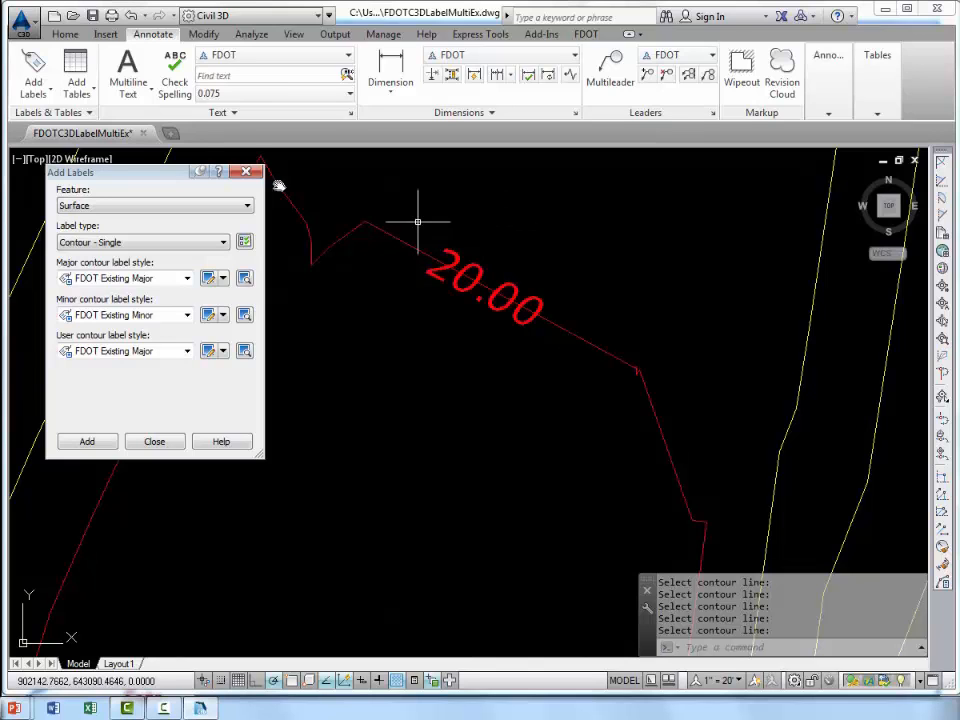
{"action": "left_click", "coordinate": [65, 34]}
{"action": "left_click", "coordinate": [35, 70]}
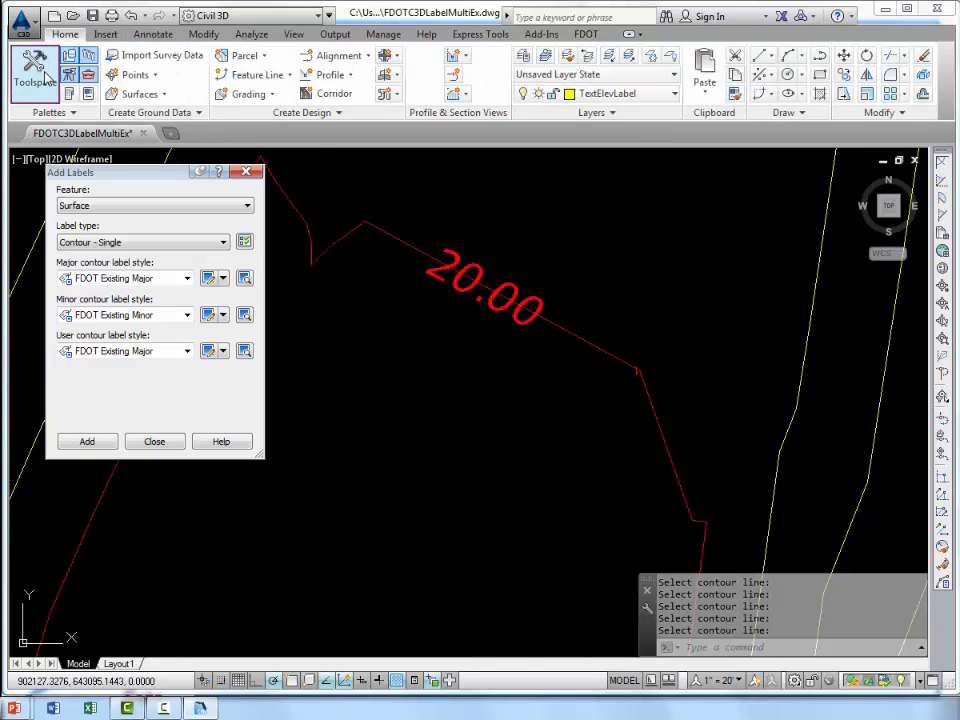
{"action": "left_click", "coordinate": [247, 176]}
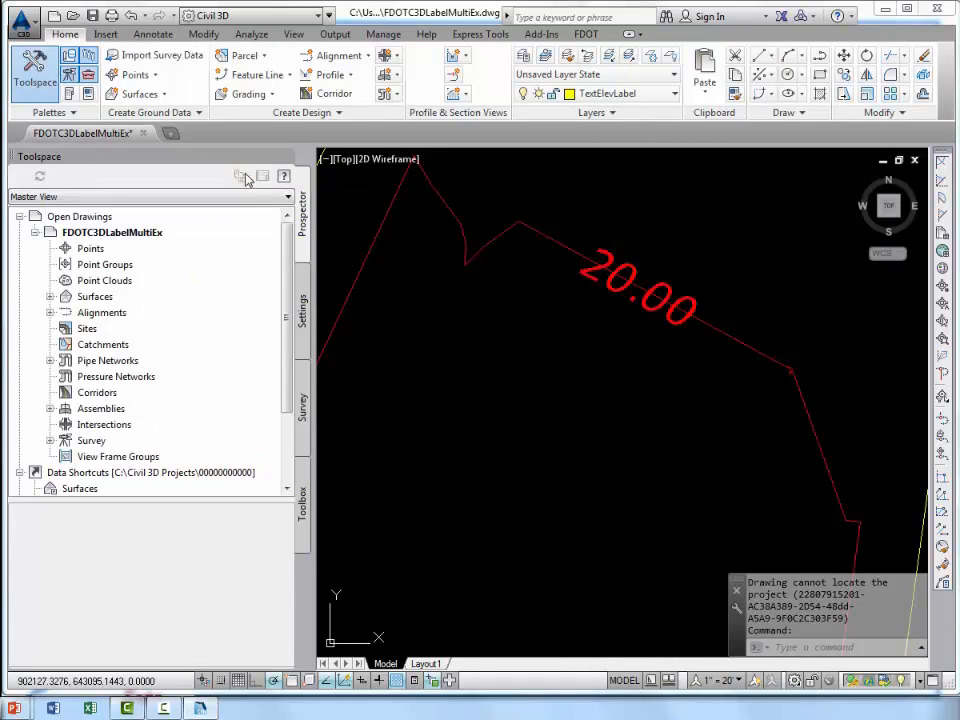
{"action": "left_click", "coordinate": [303, 308]}
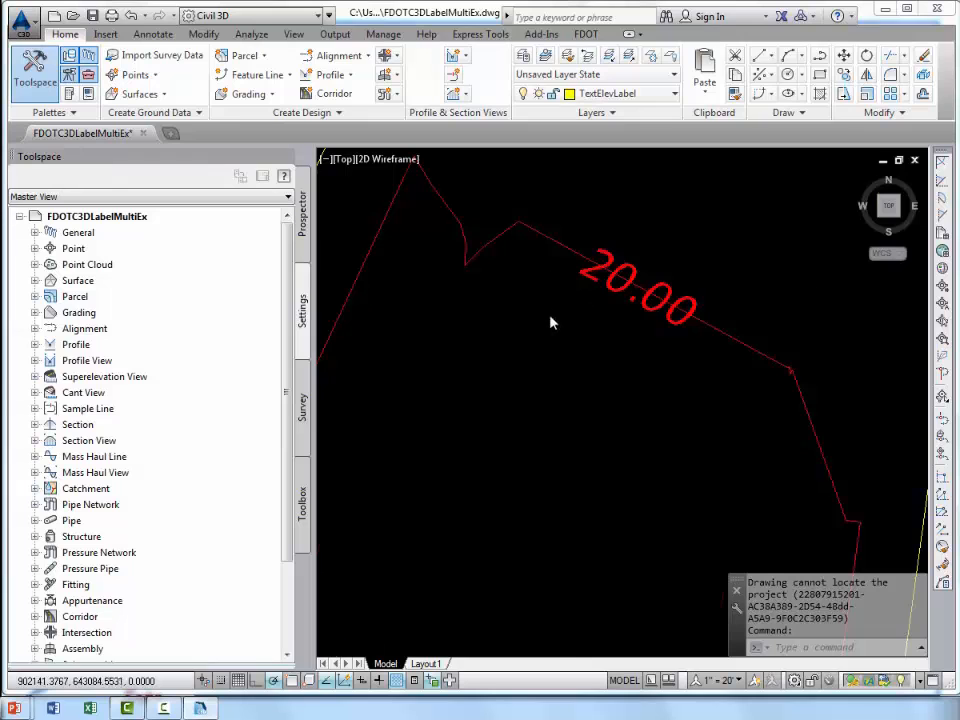
Expand the Surface label styles in the settings tree to list the Contour styles.
{"action": "scroll", "coordinate": [523, 358], "scroll_direction": "down", "scroll_amount": 1}
{"action": "middle_click_drag", "start_coordinate": [523, 358], "coordinate": [527, 307]}
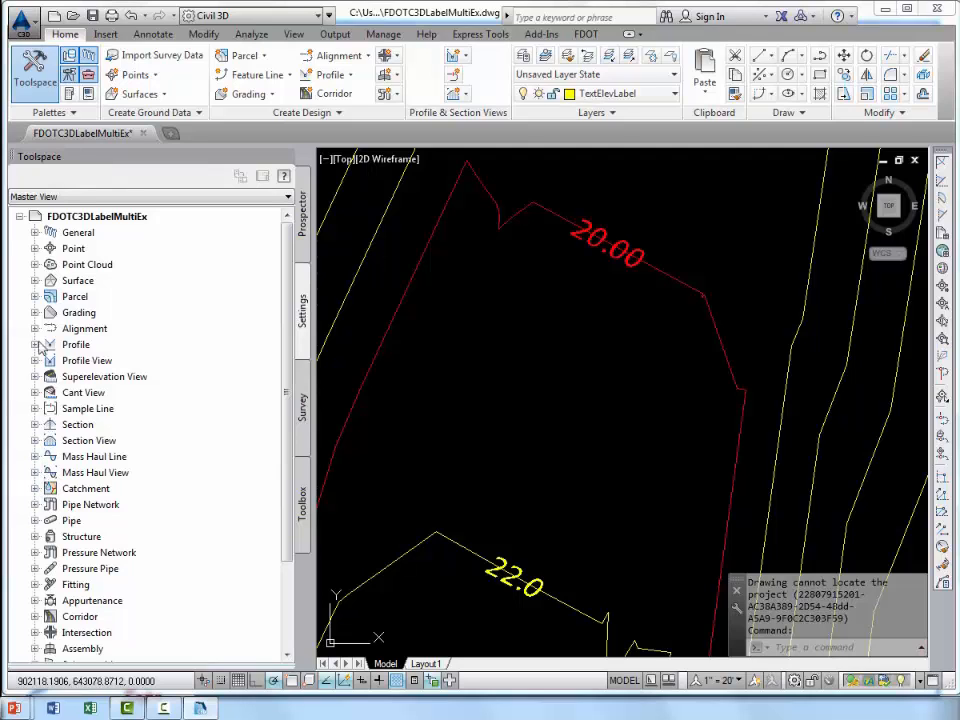
{"action": "left_click", "coordinate": [35, 281]}
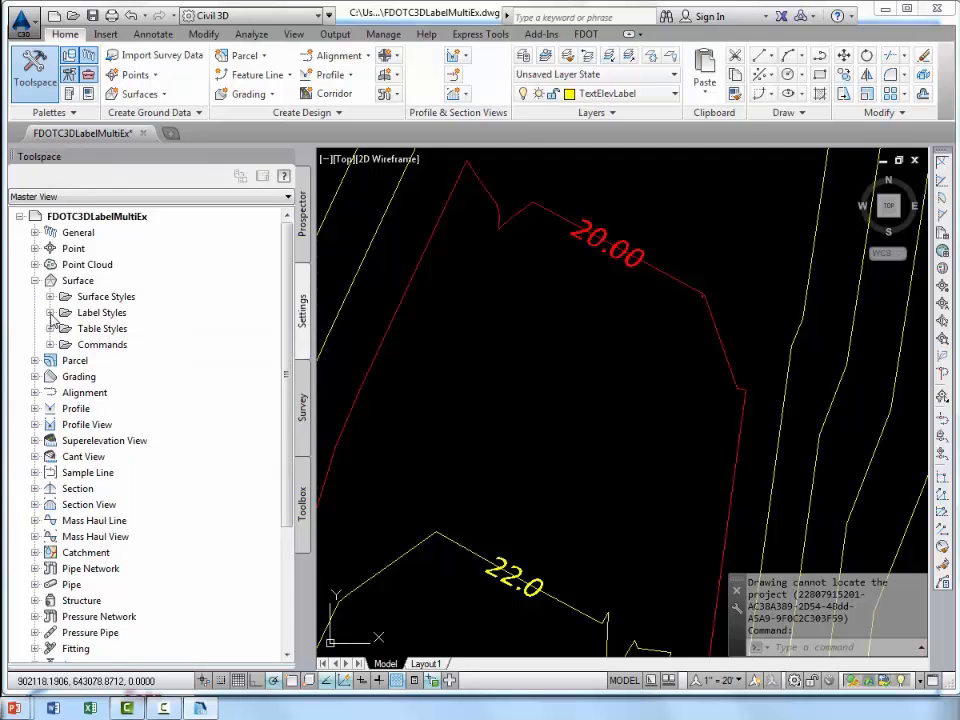
{"action": "left_click", "coordinate": [50, 313]}
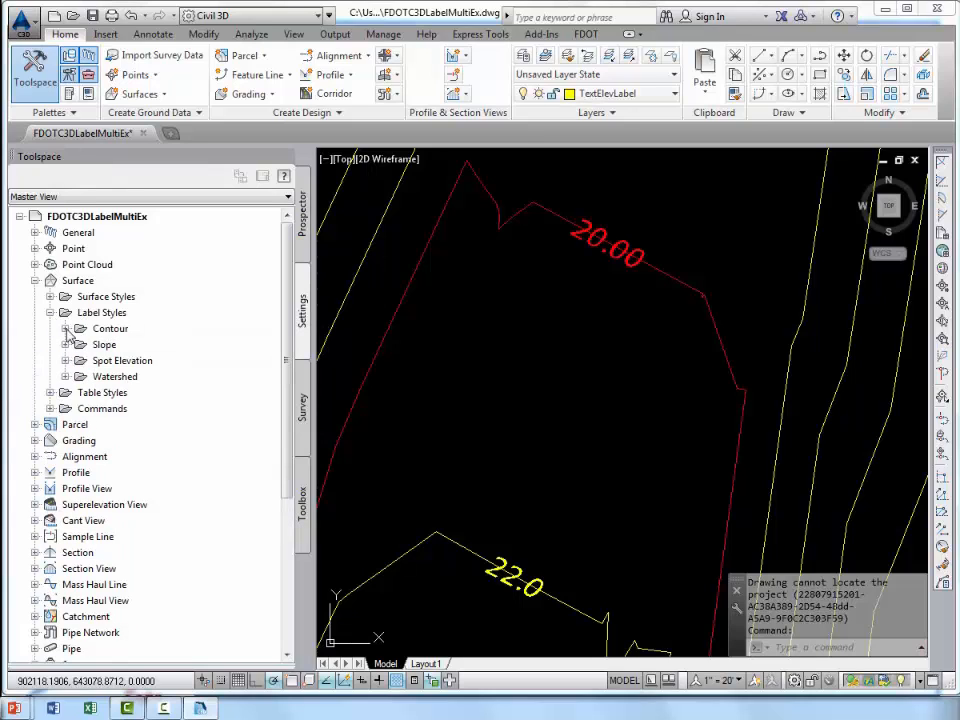
{"action": "double_click", "coordinate": [108, 329]}
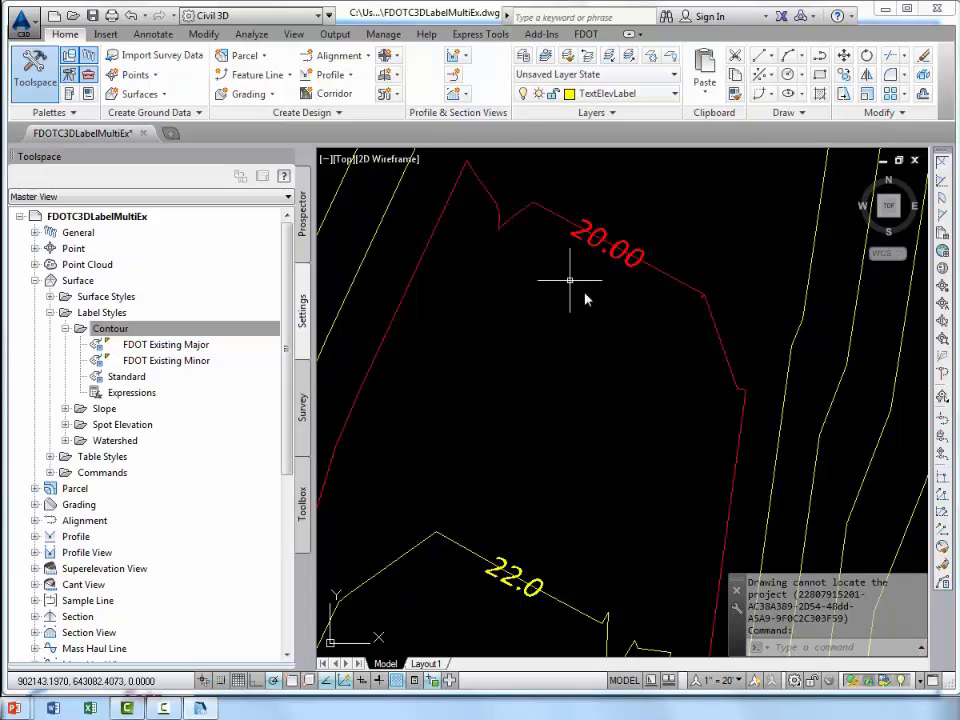
Open the FDOT Existing Major contour label style for editing and shrink the Label Style Composer window.
{"action": "left_click", "coordinate": [196, 346]}
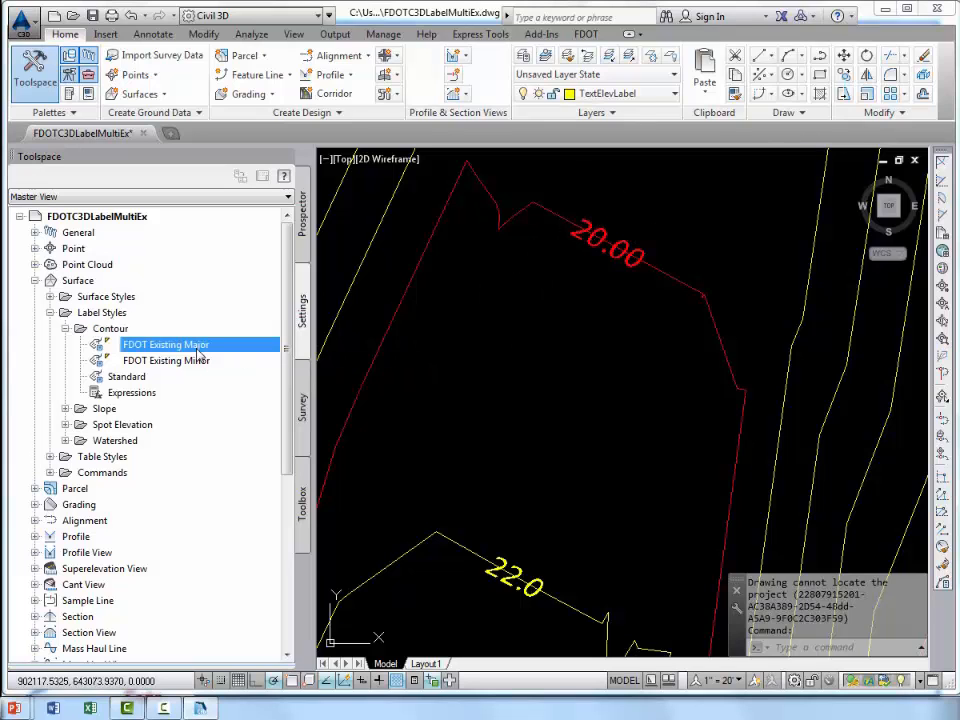
{"action": "right_click", "coordinate": [198, 349]}
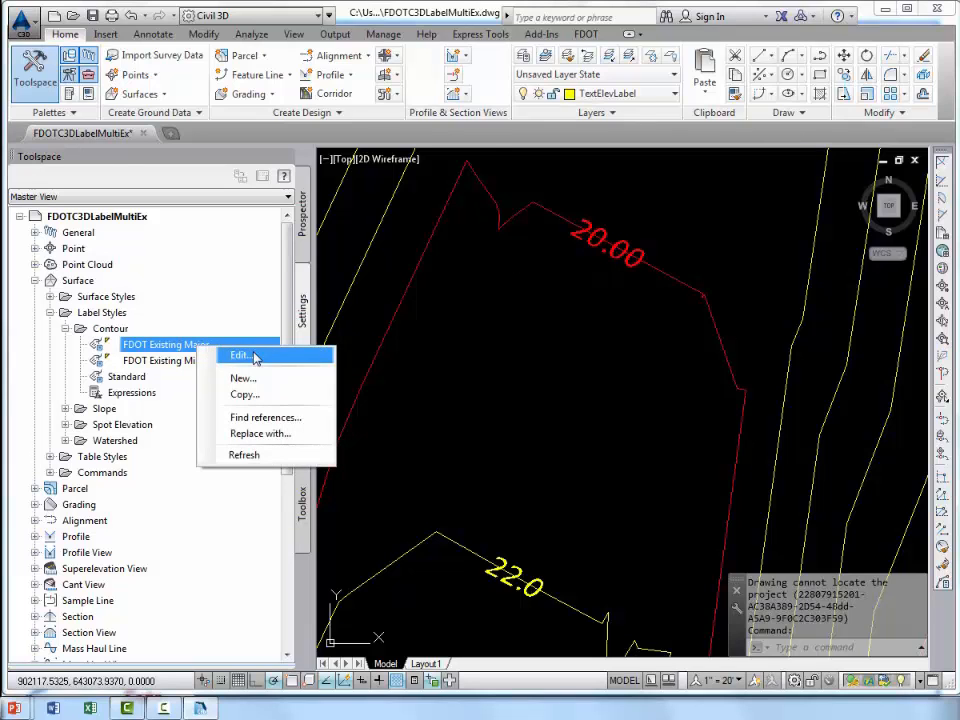
{"action": "left_click", "coordinate": [242, 356]}
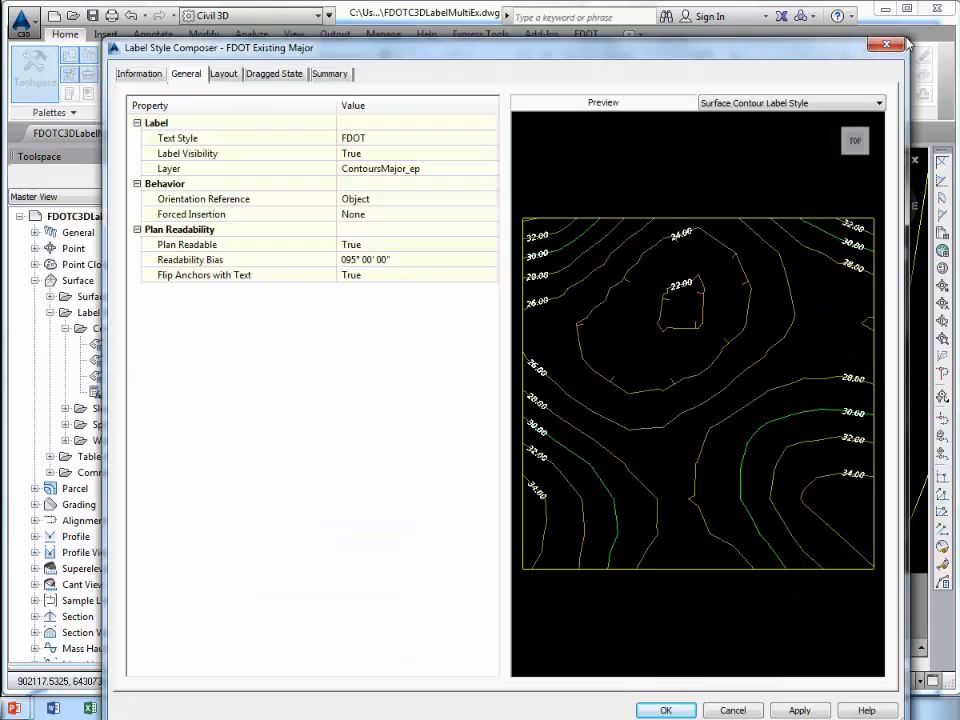
{"action": "mouse_move", "coordinate": [907, 37]}
{"action": "left_mouse_down"}
{"action": "mouse_move", "coordinate": [714, 154]}
{"action": "mouse_move", "coordinate": [720, 181]}
{"action": "left_mouse_up"}
{"action": "left_click_drag", "start_coordinate": [590, 198], "coordinate": [596, 111]}
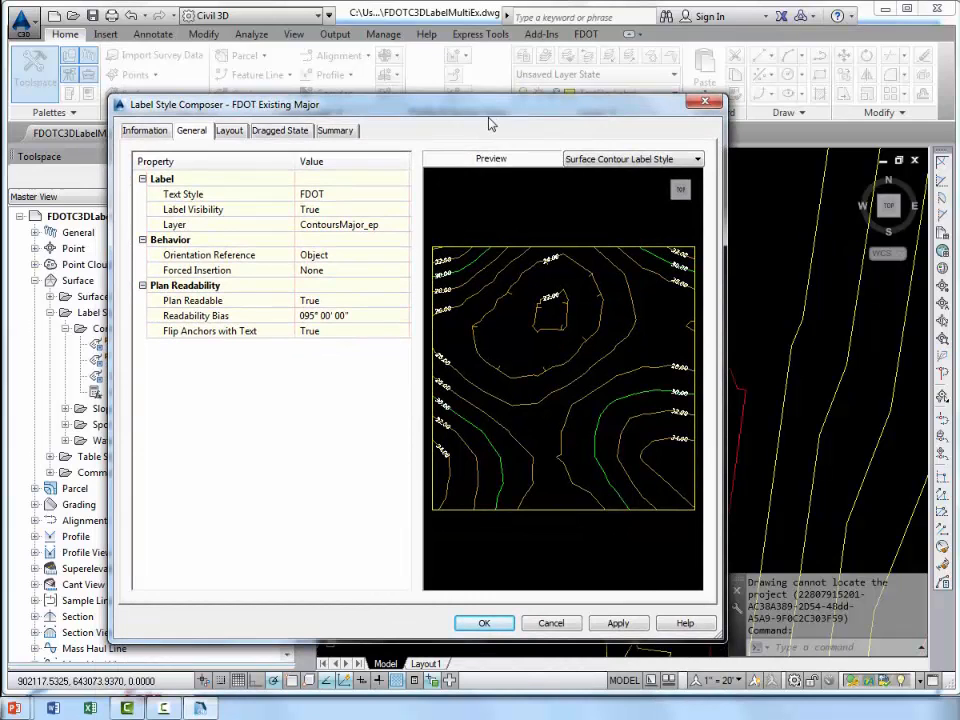
Set the Surface Elevation component's border visibility and background mask to True in the label layout.
{"action": "left_click", "coordinate": [228, 131]}
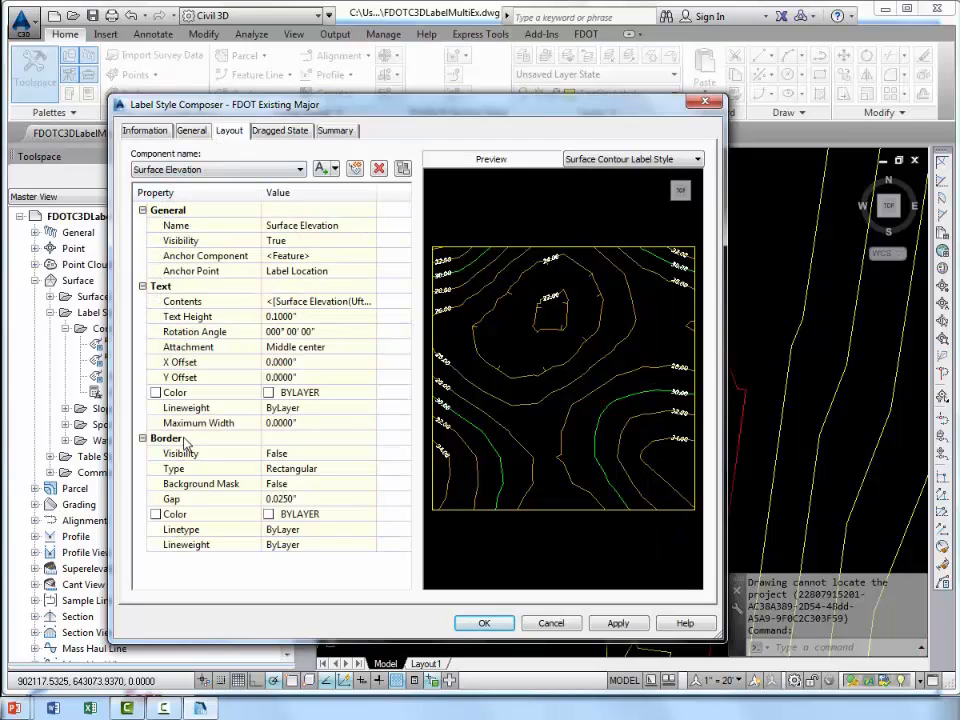
{"action": "left_click", "coordinate": [297, 455]}
{"action": "left_click", "coordinate": [297, 455]}
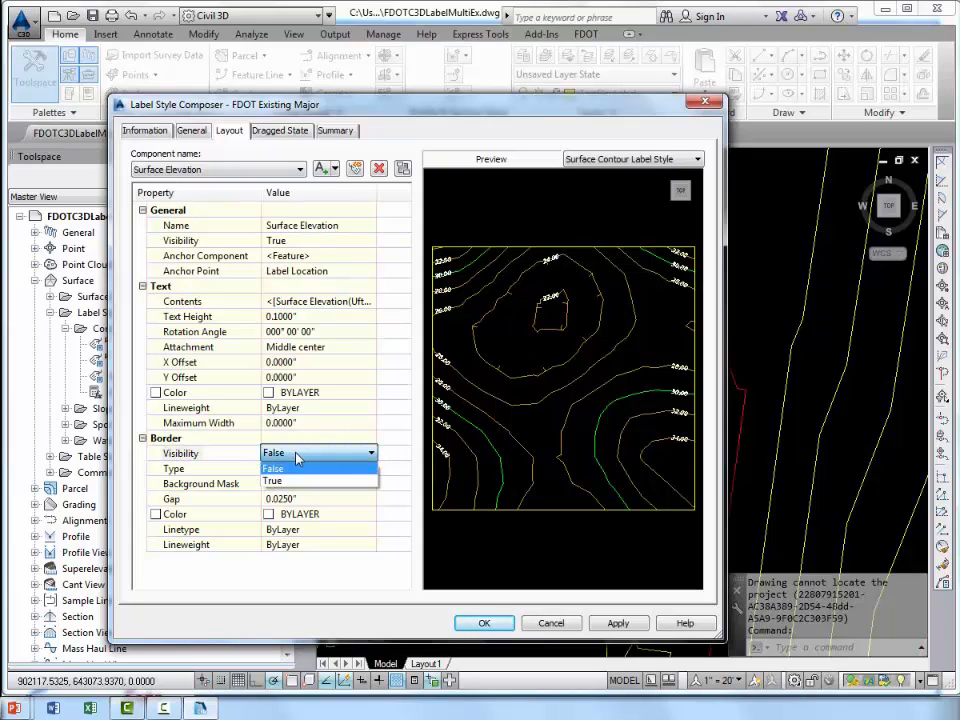
{"action": "left_click", "coordinate": [294, 480]}
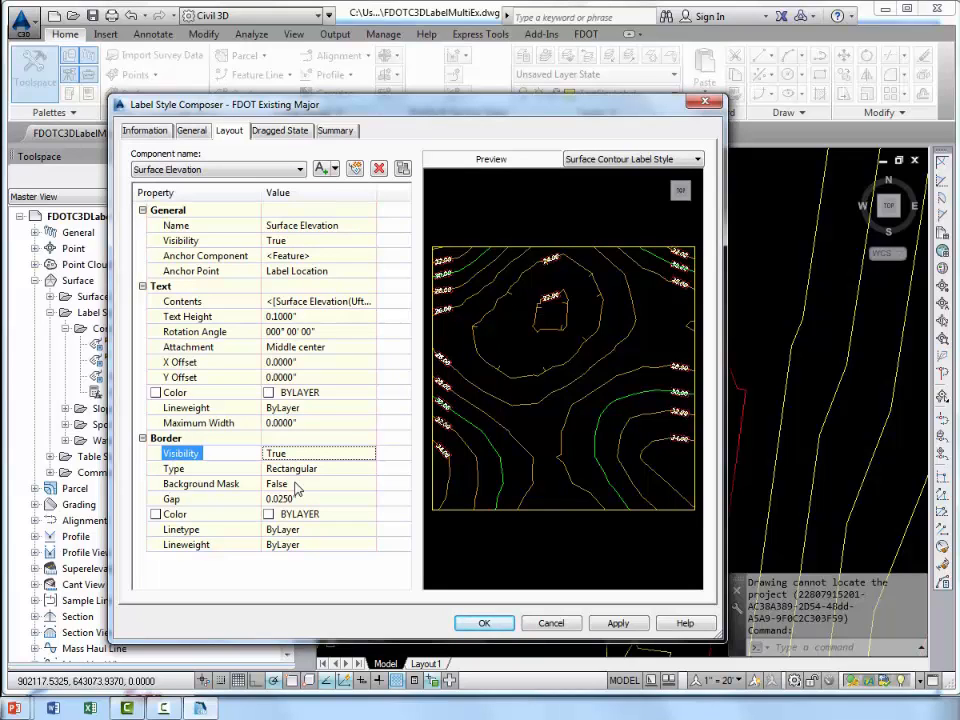
{"action": "left_click", "coordinate": [290, 484]}
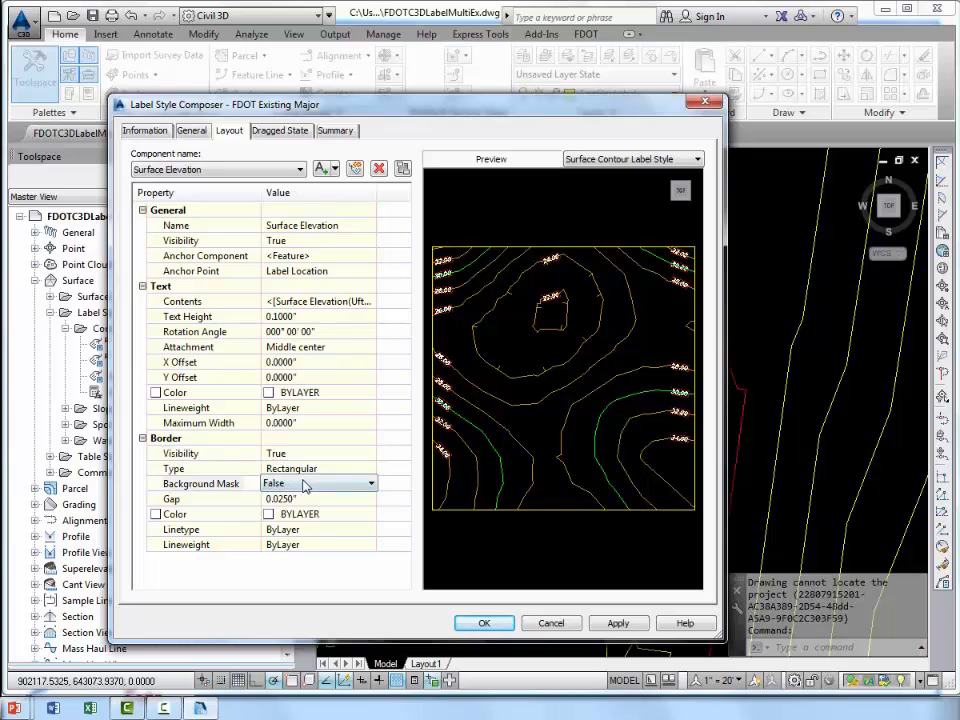
{"action": "left_click", "coordinate": [303, 486]}
{"action": "left_click", "coordinate": [300, 512]}
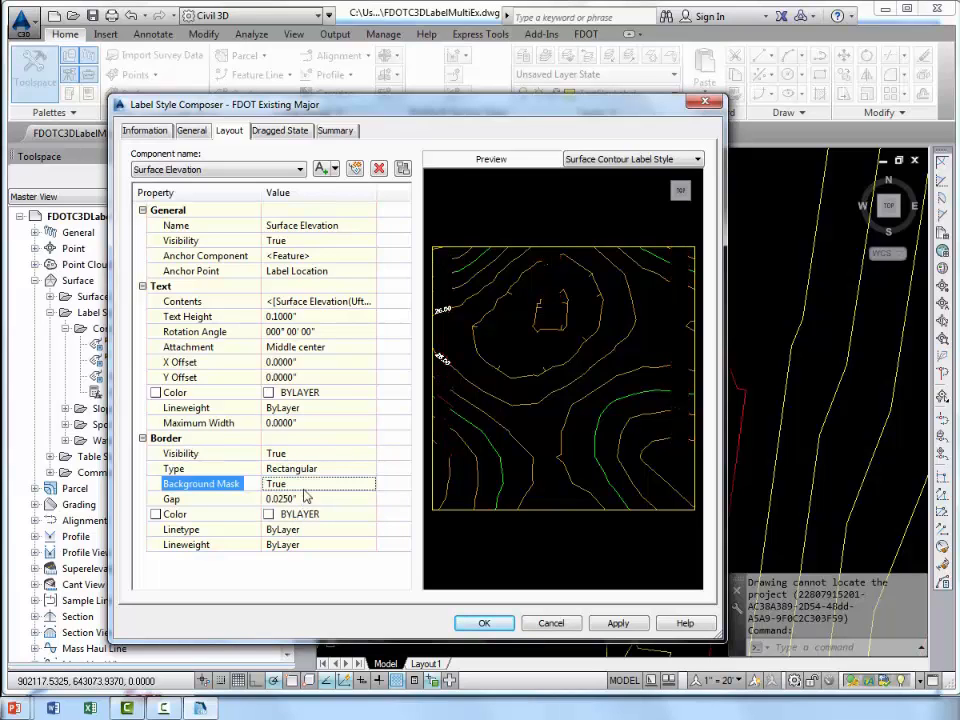
Change the label border type to Rounded Rectangular, then apply the style changes and close the composer.
{"action": "left_click", "coordinate": [322, 469]}
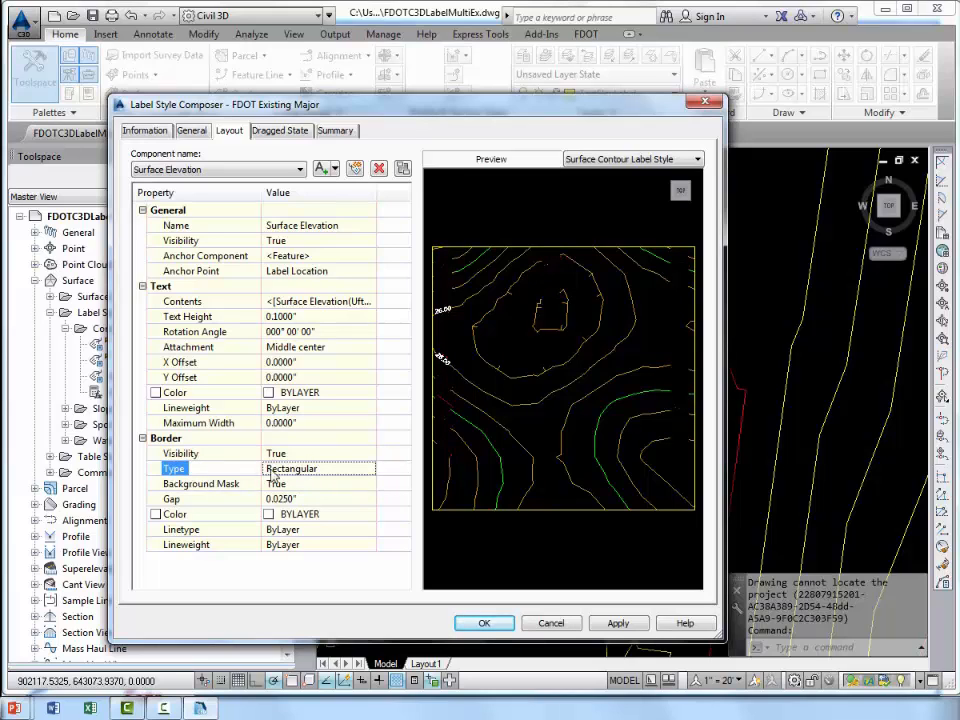
{"action": "left_click", "coordinate": [340, 474]}
{"action": "left_click", "coordinate": [338, 472]}
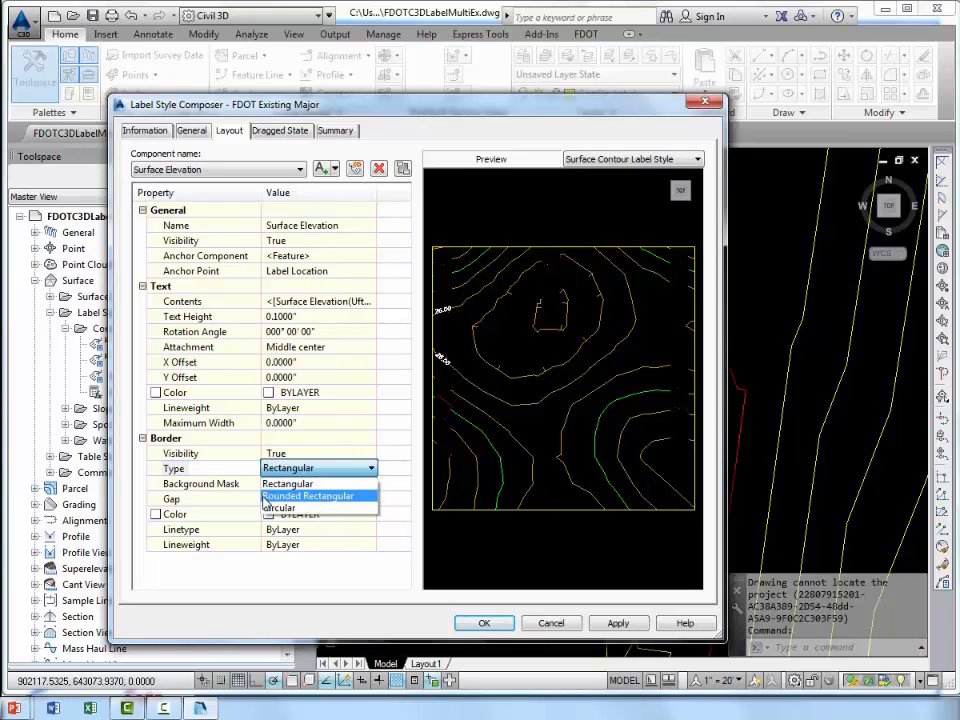
{"action": "left_click", "coordinate": [315, 496]}
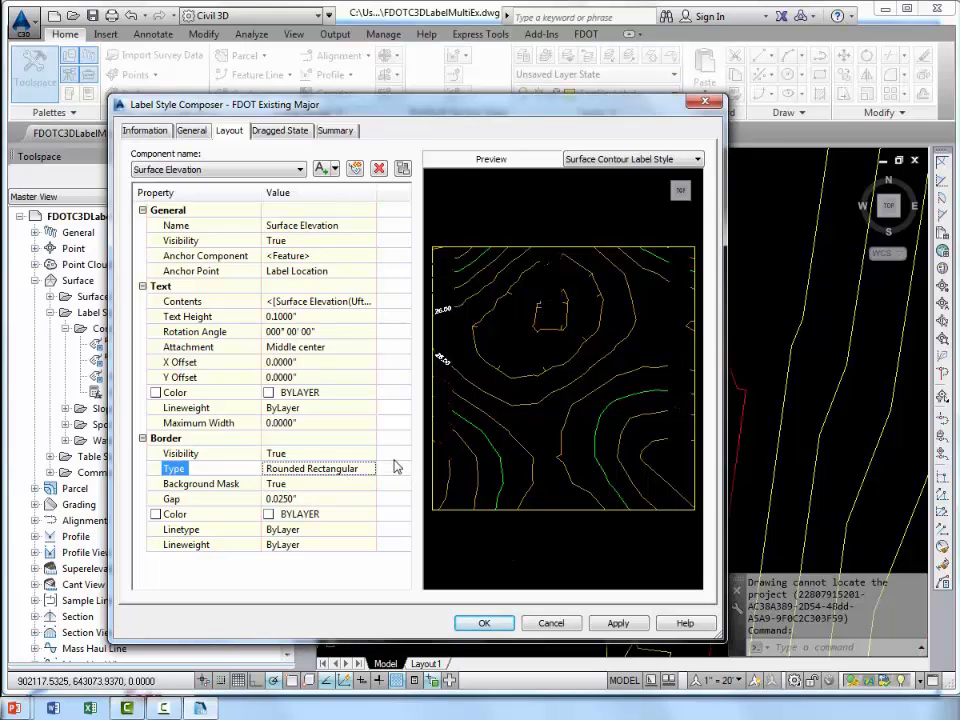
{"action": "left_click", "coordinate": [618, 623]}
{"action": "left_click", "coordinate": [487, 624]}
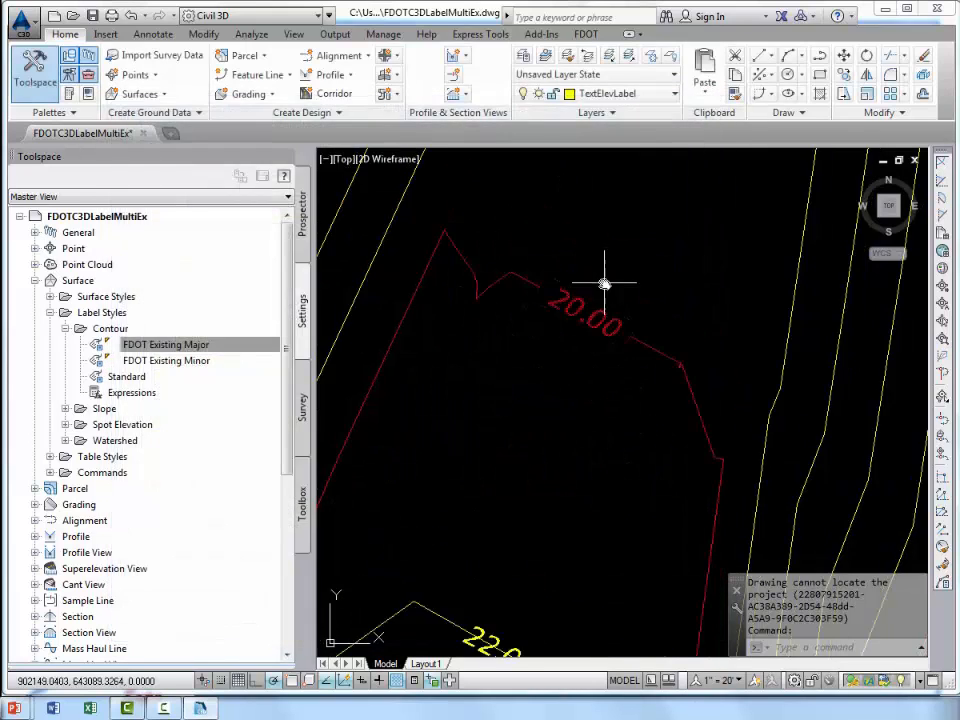
Regenerate the drawing and inspect the 20.00 major contour label and its border up close.
{"action": "scroll", "coordinate": [575, 316], "scroll_direction": "up", "scroll_amount": 3}
{"action": "middle_click_drag", "start_coordinate": [575, 316], "coordinate": [590, 290]}
{"action": "type", "text": "re"}
{"action": "key", "text": "Return"}
{"action": "left_click", "coordinate": [548, 325]}
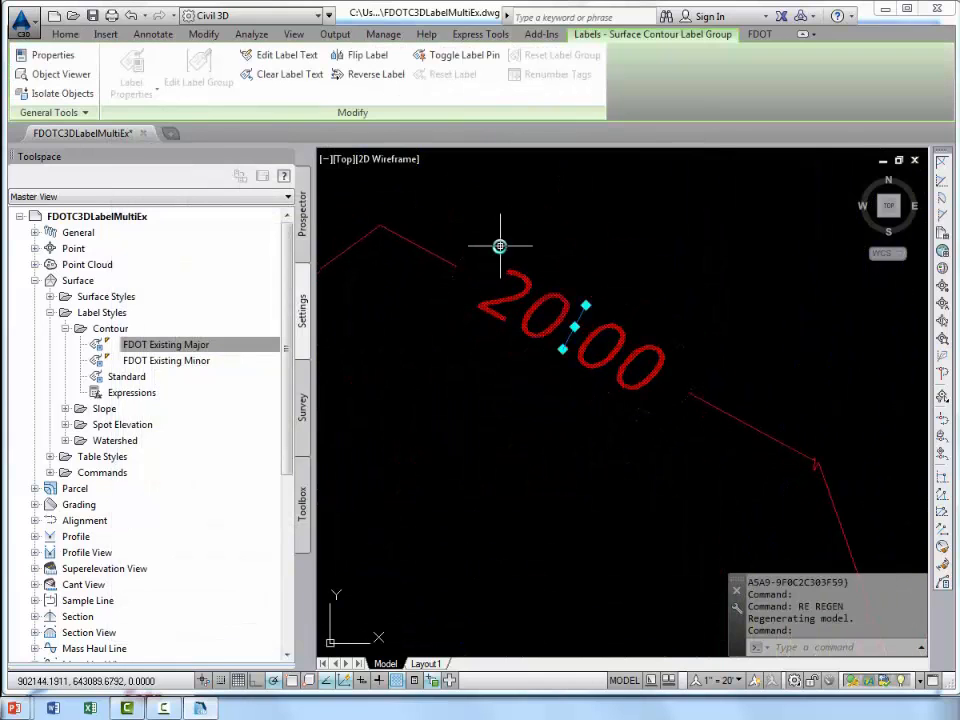
{"action": "key", "text": "Escape"}
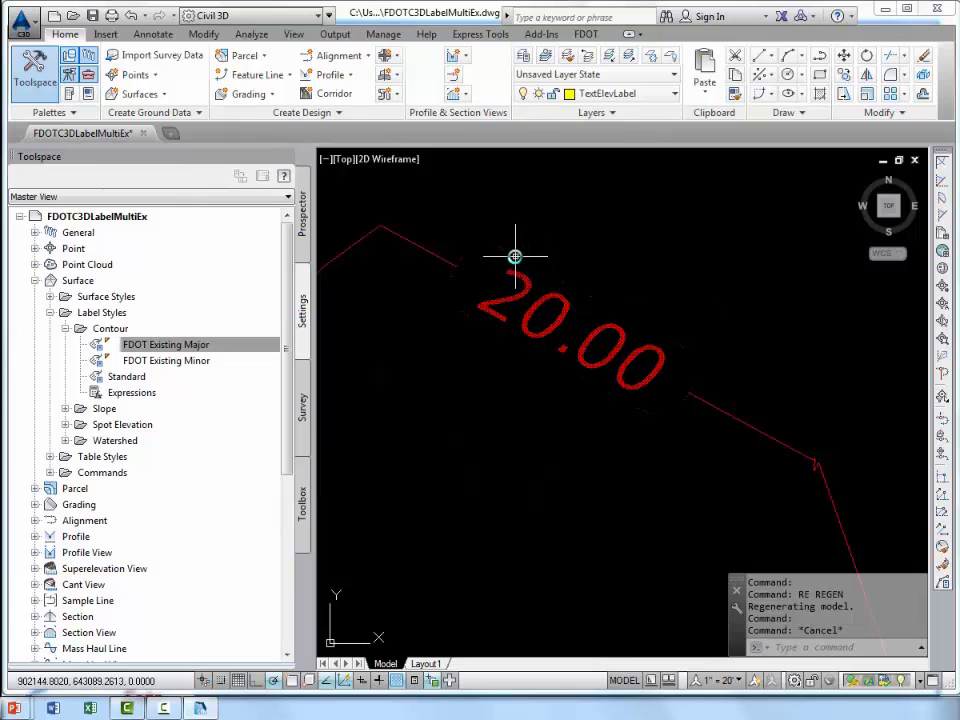
{"action": "scroll", "coordinate": [515, 256], "scroll_direction": "up", "scroll_amount": 2}
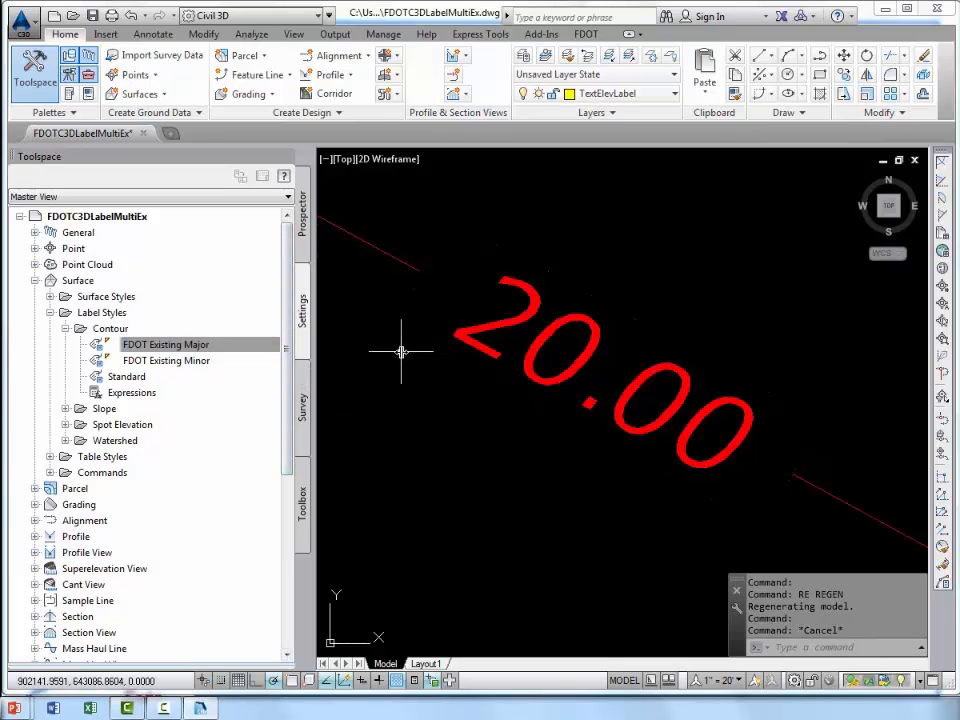
Check which layer the FDOT Existing Major contour label style uses in its general settings, then close the composer.
{"action": "left_click", "coordinate": [262, 347]}
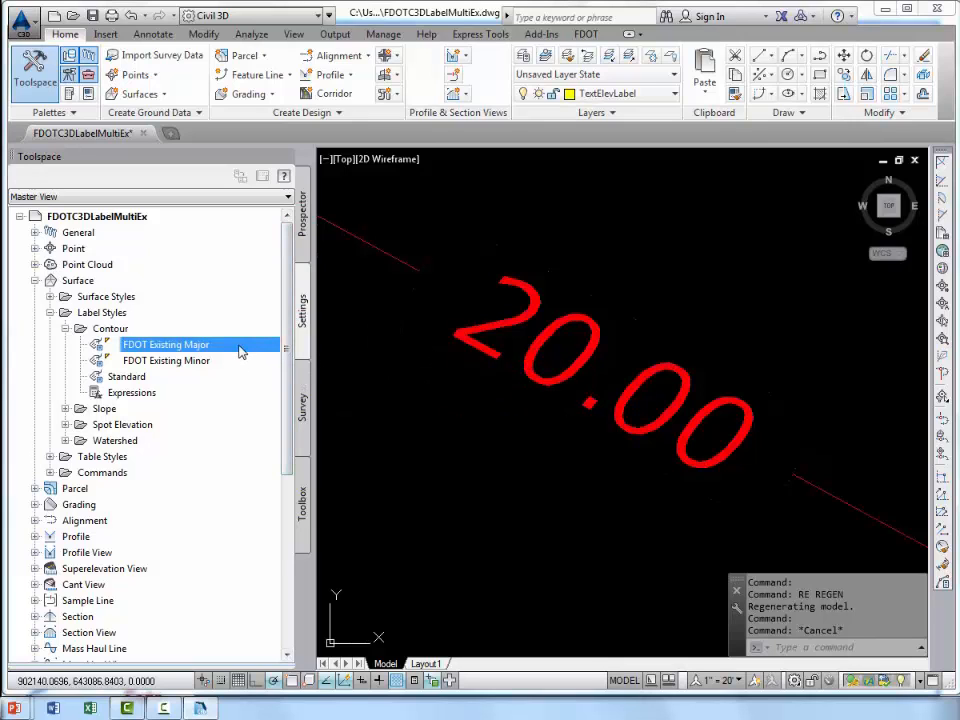
{"action": "right_click", "coordinate": [240, 351]}
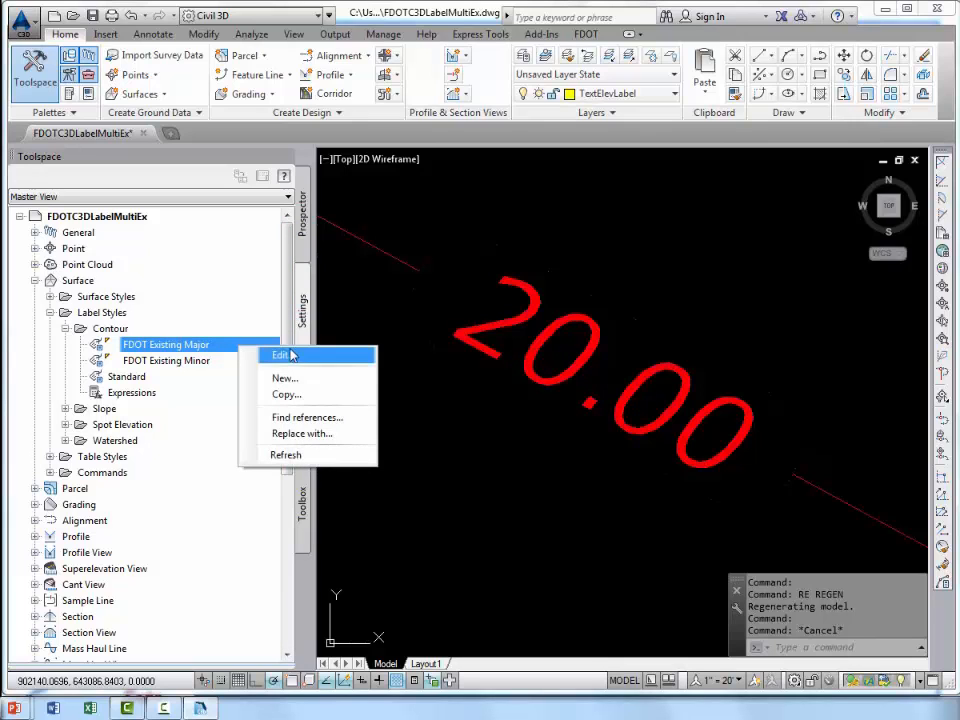
{"action": "left_click", "coordinate": [287, 354]}
{"action": "left_click", "coordinate": [192, 131]}
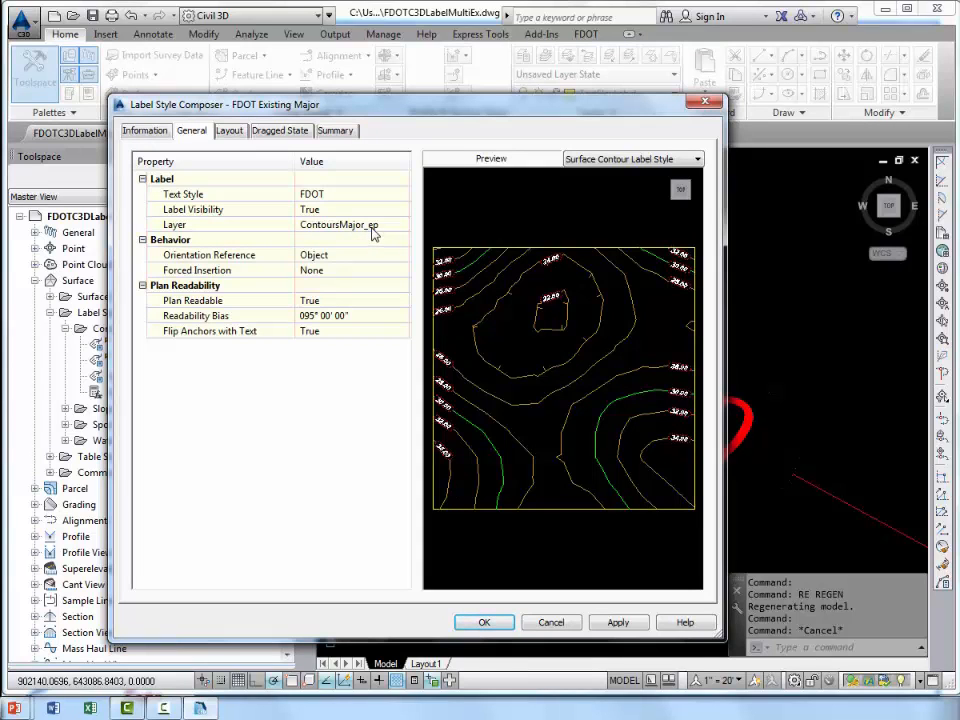
{"action": "left_click", "coordinate": [485, 625]}
Set the linetype of the ContoursMajor_ep layer to Continuous and close the layer manager.
{"action": "left_click", "coordinate": [527, 57]}
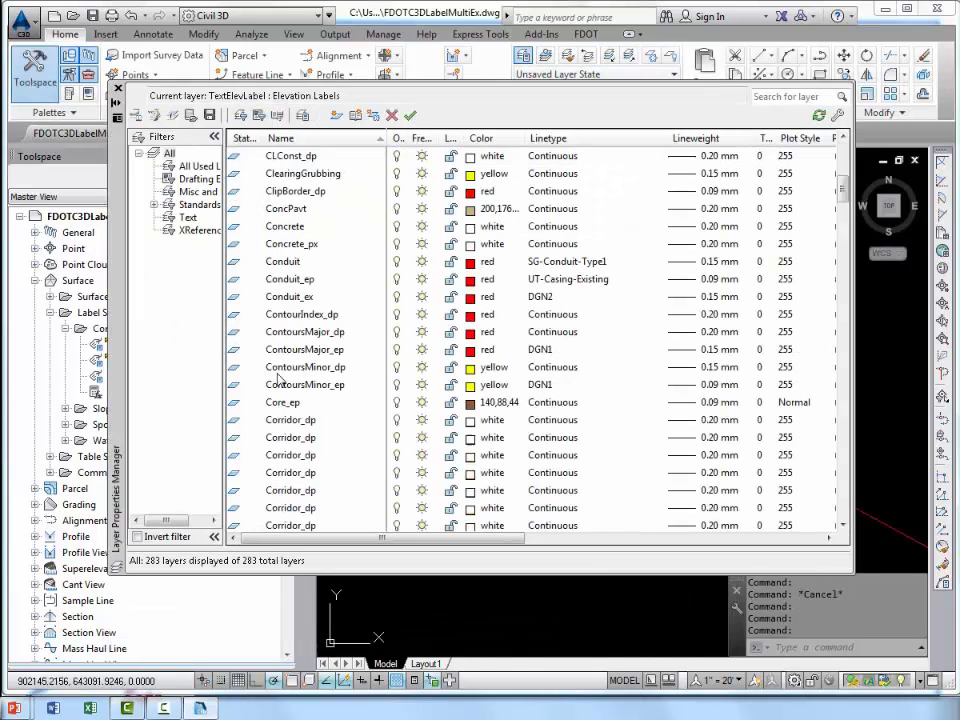
{"action": "scroll", "coordinate": [283, 368], "scroll_direction": "down", "scroll_amount": 1}
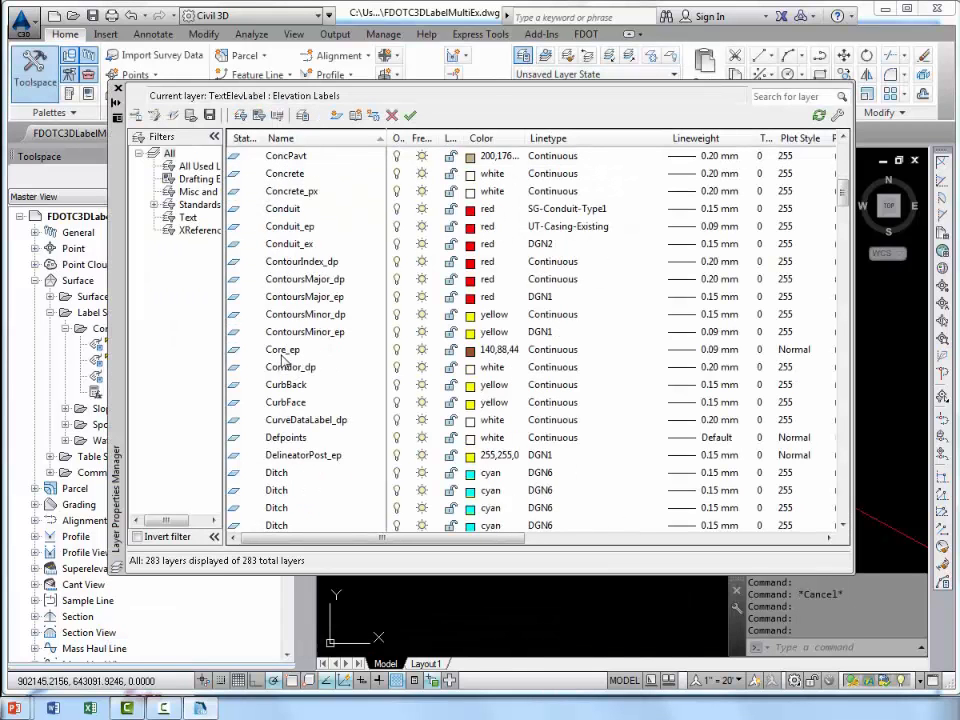
{"action": "left_click", "coordinate": [289, 298]}
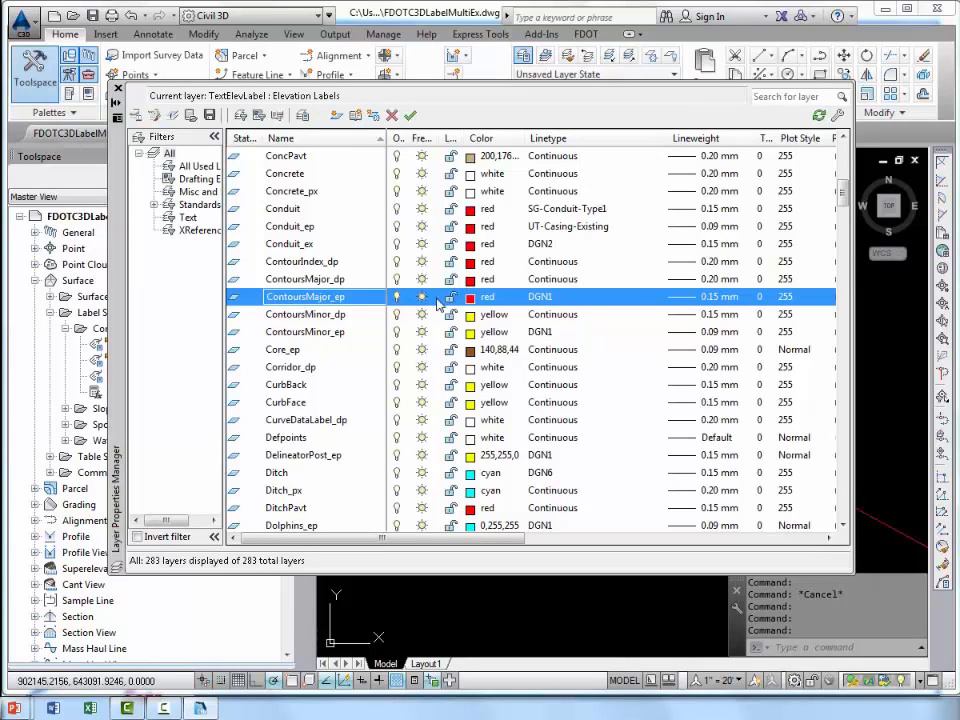
{"action": "left_click", "coordinate": [549, 302]}
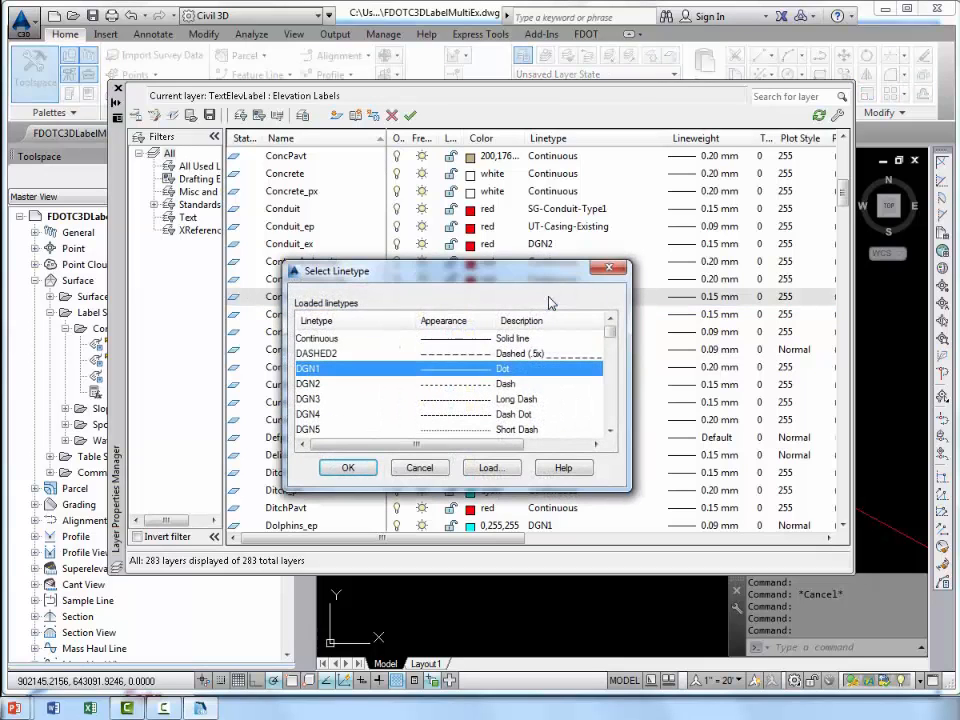
{"action": "left_click", "coordinate": [334, 340]}
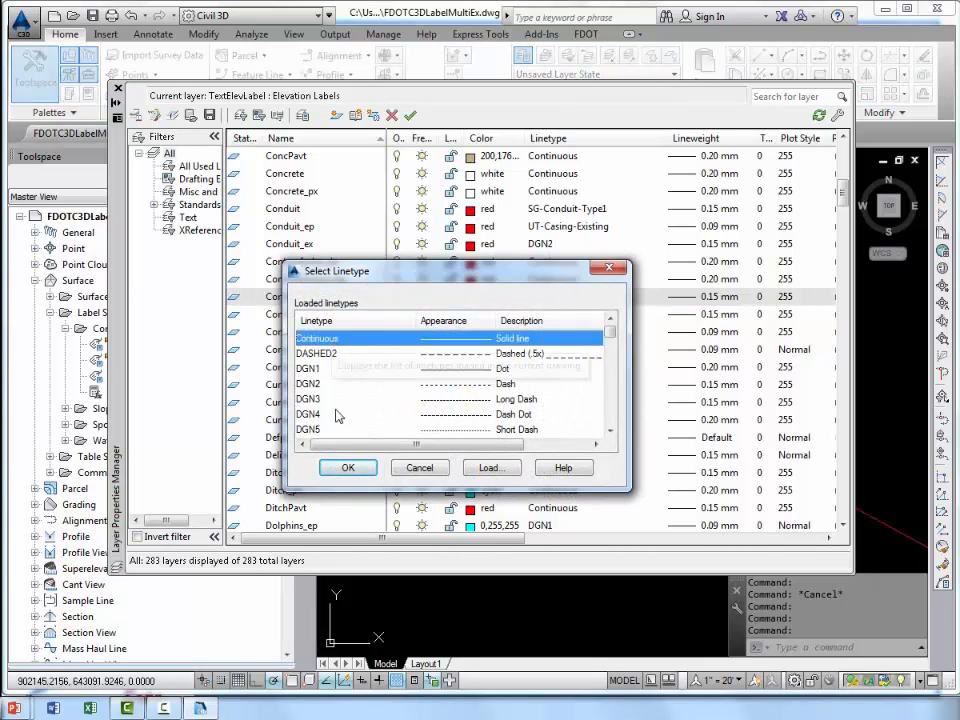
{"action": "left_click", "coordinate": [345, 468]}
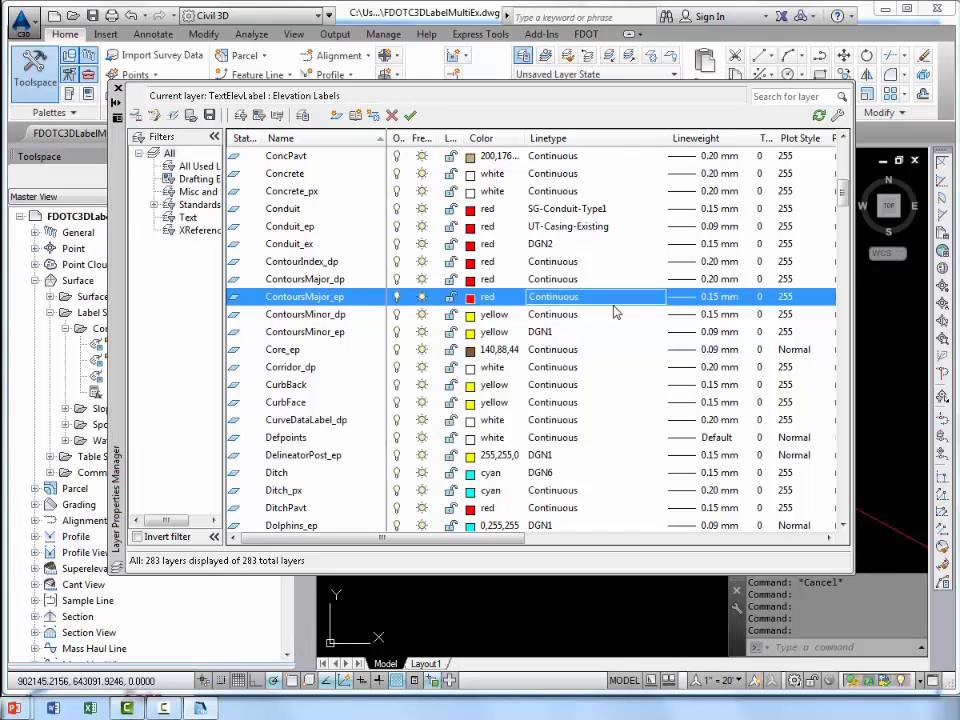
{"action": "left_click", "coordinate": [118, 89]}
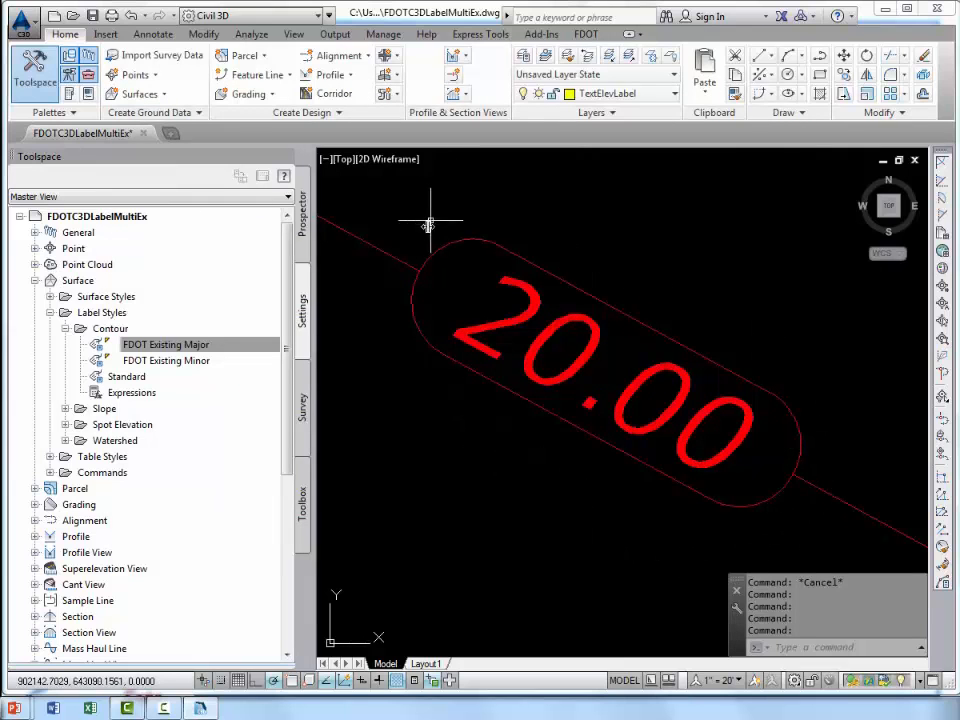
Open the FDOT Existing Minor contour label style for editing and show its layout settings.
{"action": "scroll", "coordinate": [404, 340], "scroll_direction": "down", "scroll_amount": 6}
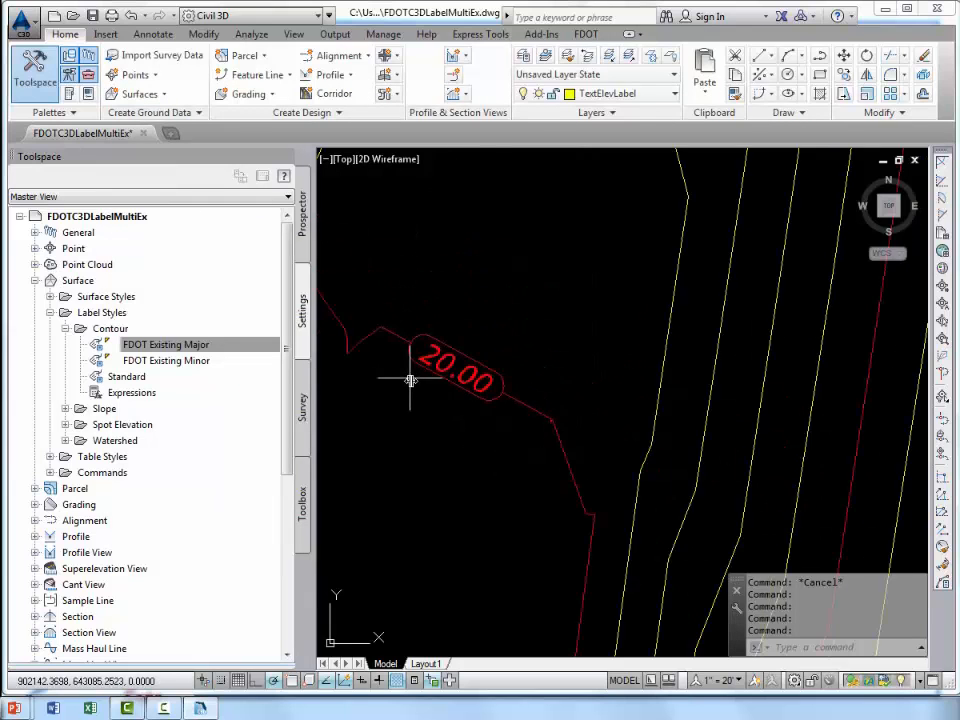
{"action": "mouse_move", "coordinate": [432, 416]}
{"action": "middle_mouse_down"}
{"action": "mouse_move", "coordinate": [543, 212]}
{"action": "mouse_move", "coordinate": [506, 321]}
{"action": "mouse_move", "coordinate": [516, 309]}
{"action": "middle_mouse_up"}
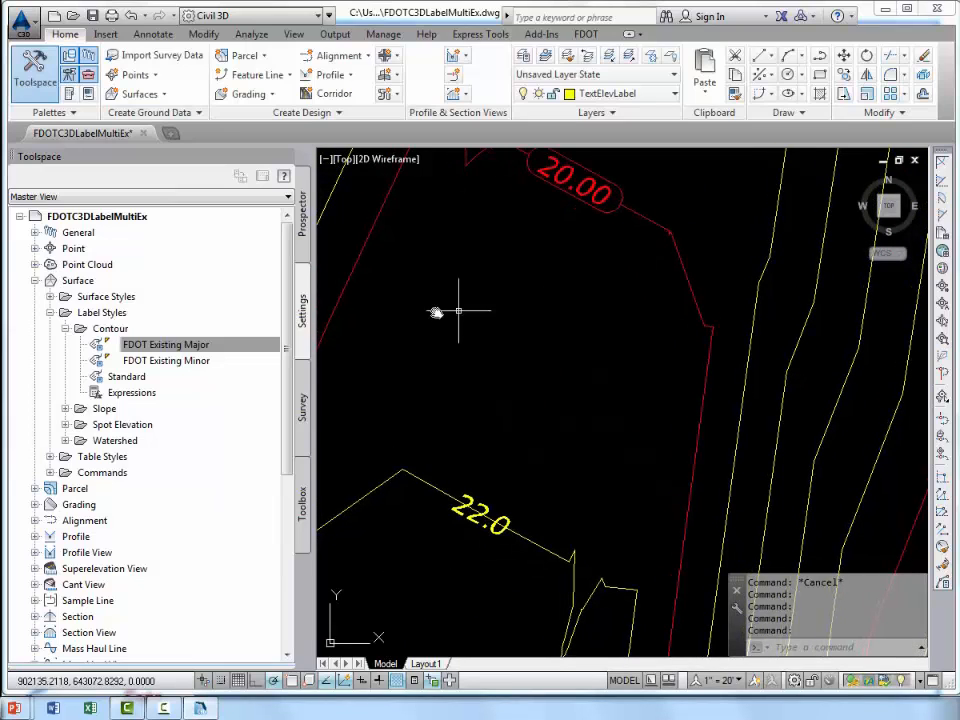
{"action": "left_click", "coordinate": [190, 361]}
{"action": "right_click", "coordinate": [197, 362]}
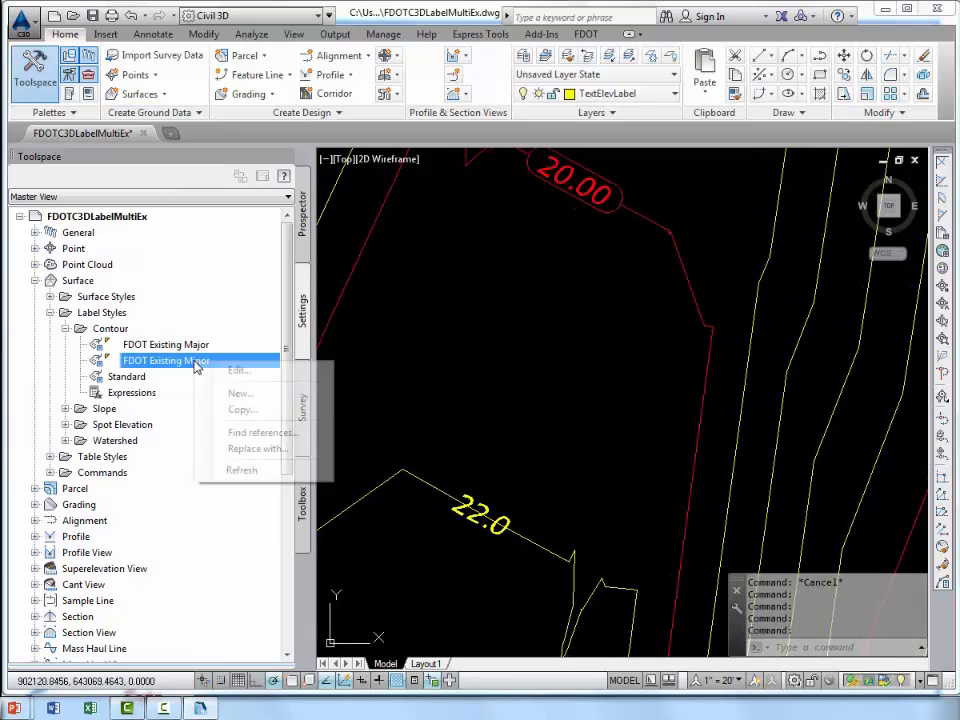
{"action": "left_click", "coordinate": [250, 370]}
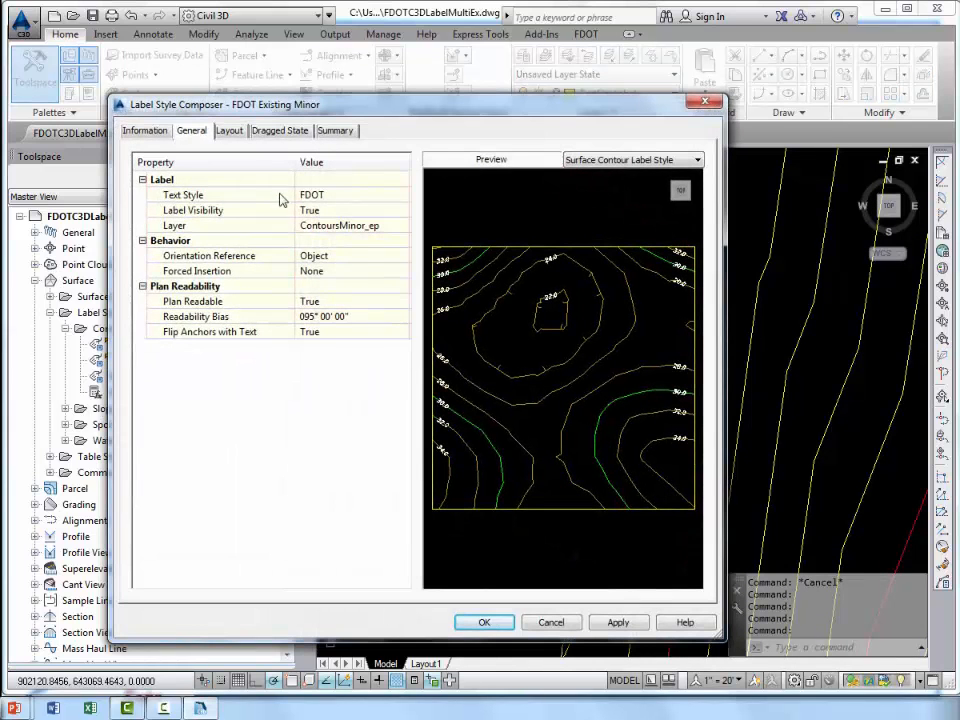
{"action": "left_click", "coordinate": [229, 131]}
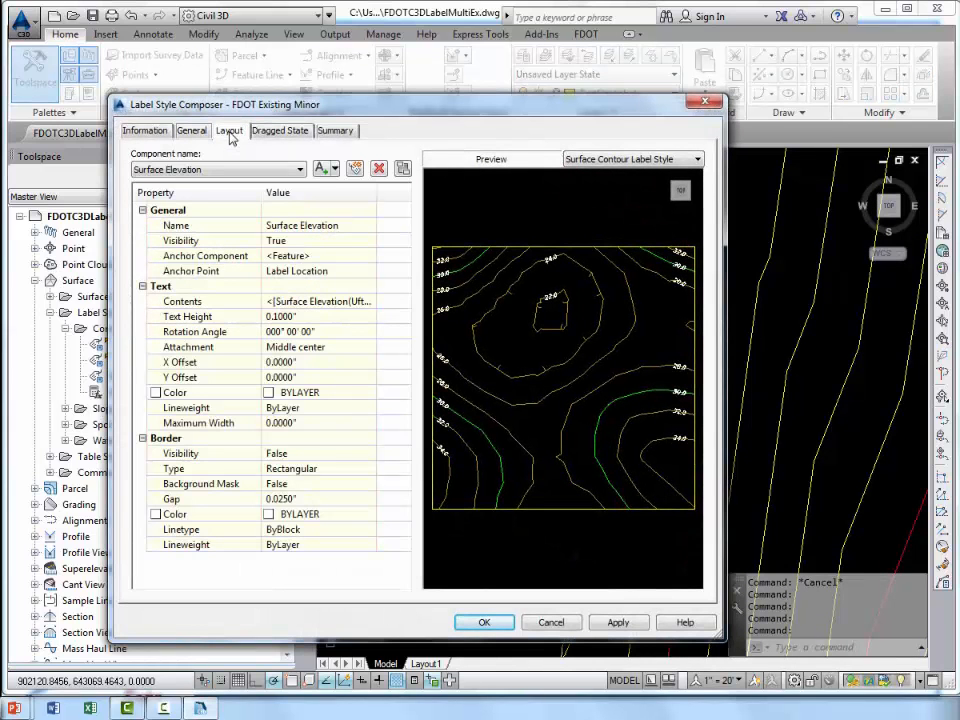
Set the Surface Elevation border's visibility to True, type to Rounded Rectangular and background mask to True, then save the minor label style.
{"action": "left_click", "coordinate": [330, 452]}
{"action": "left_click", "coordinate": [330, 453]}
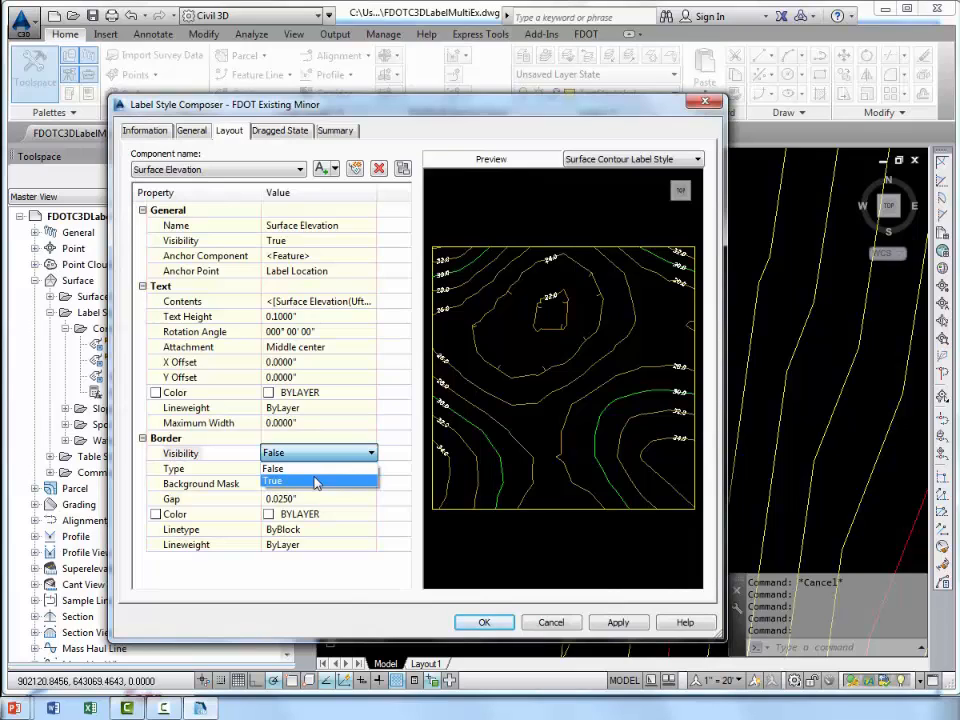
{"action": "left_click", "coordinate": [316, 481]}
{"action": "left_click", "coordinate": [321, 468]}
{"action": "left_click", "coordinate": [322, 469]}
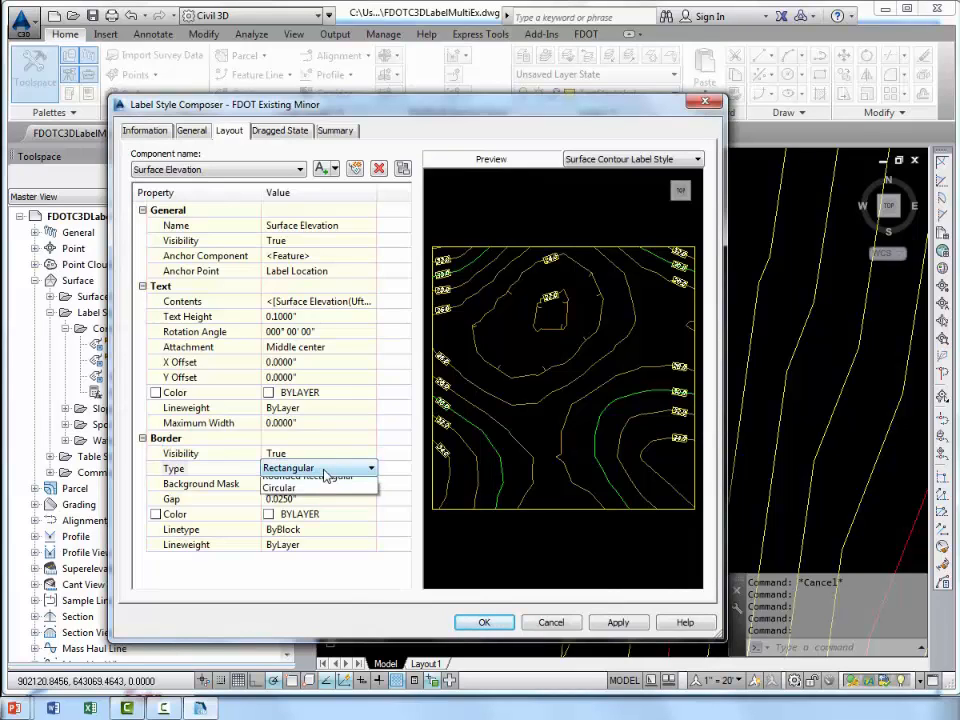
{"action": "left_click", "coordinate": [316, 496]}
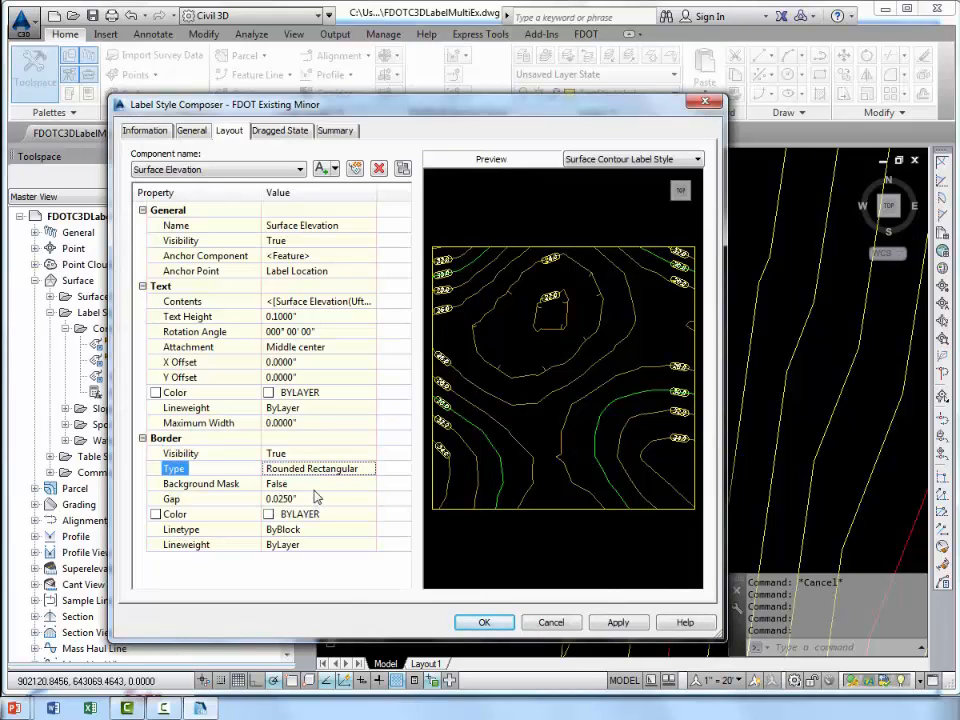
{"action": "left_click", "coordinate": [318, 483]}
{"action": "left_click", "coordinate": [318, 484]}
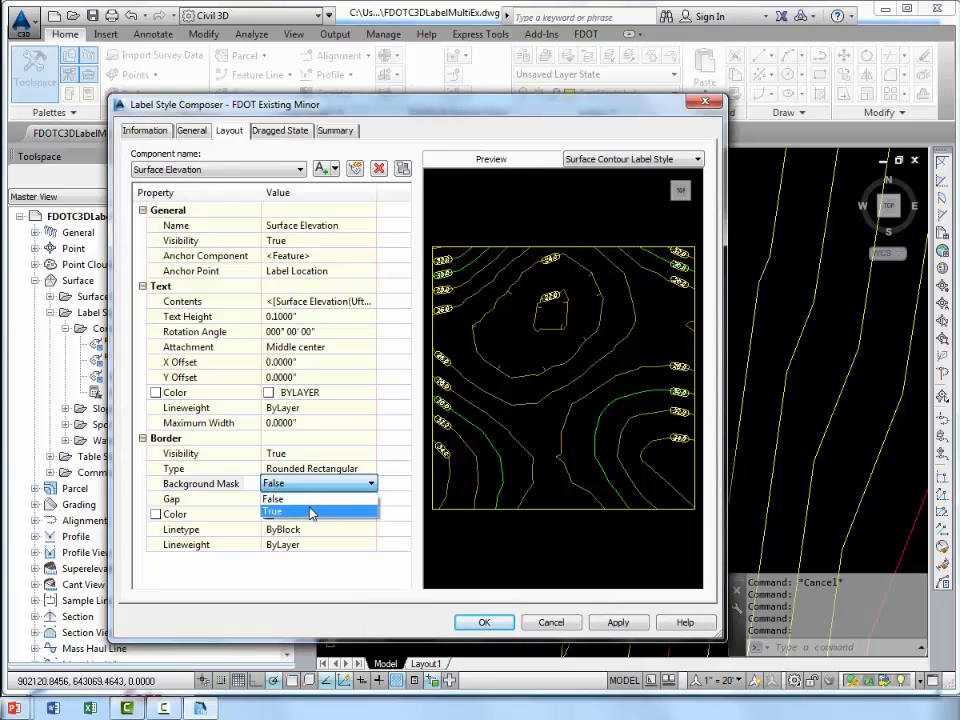
{"action": "left_click", "coordinate": [311, 512]}
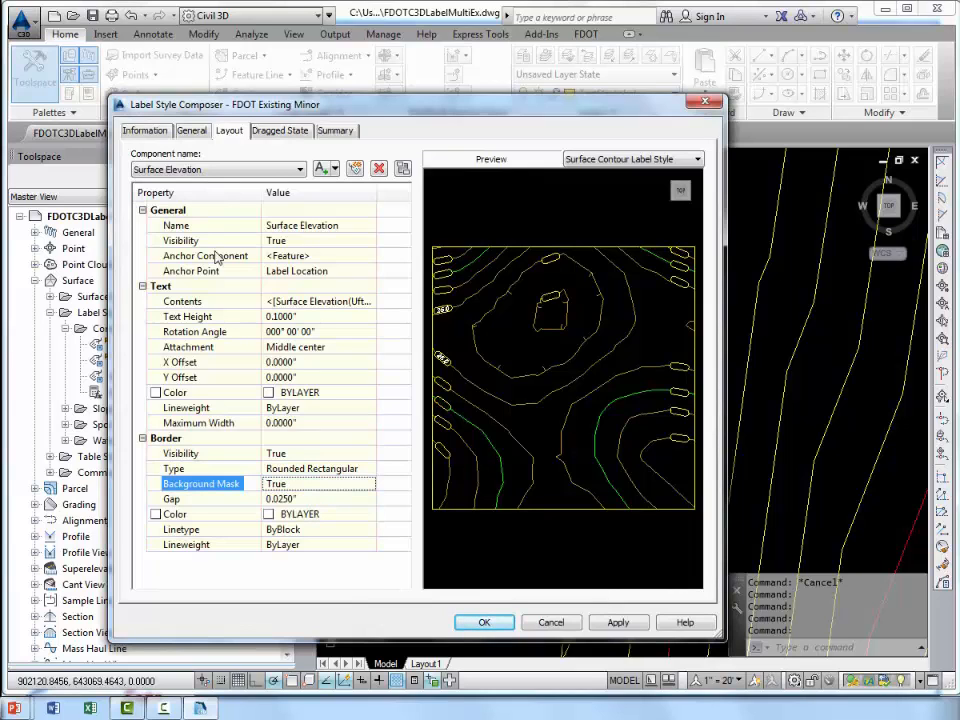
{"action": "left_click", "coordinate": [192, 131]}
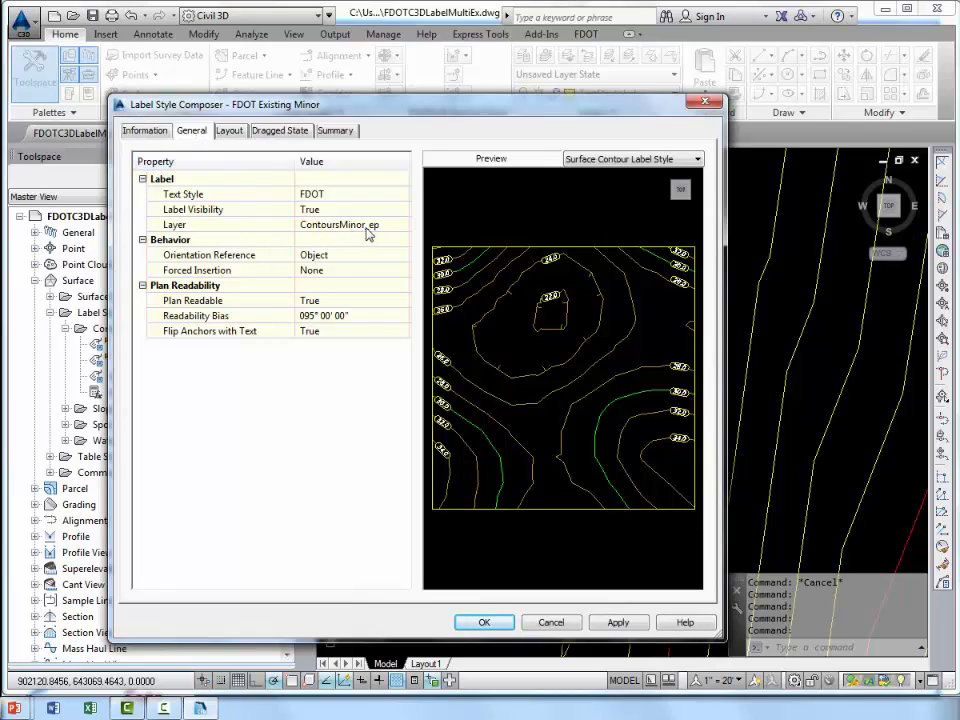
{"action": "left_click", "coordinate": [484, 622]}
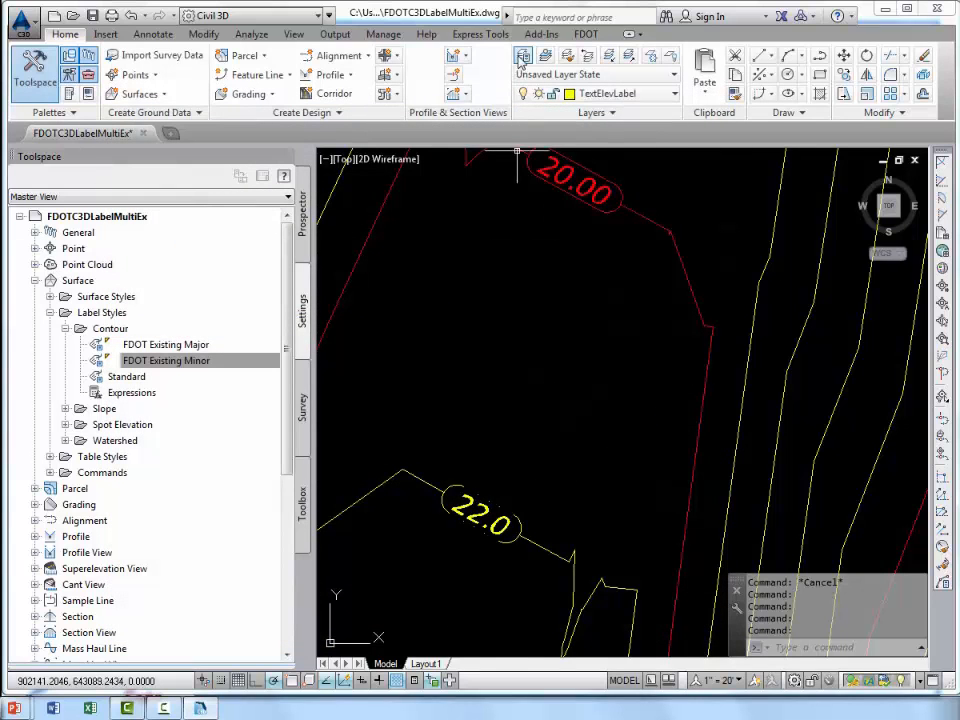
Set the linetype of the ContoursMinor_ep layer to Continuous and close the layer manager.
{"action": "left_click", "coordinate": [522, 57]}
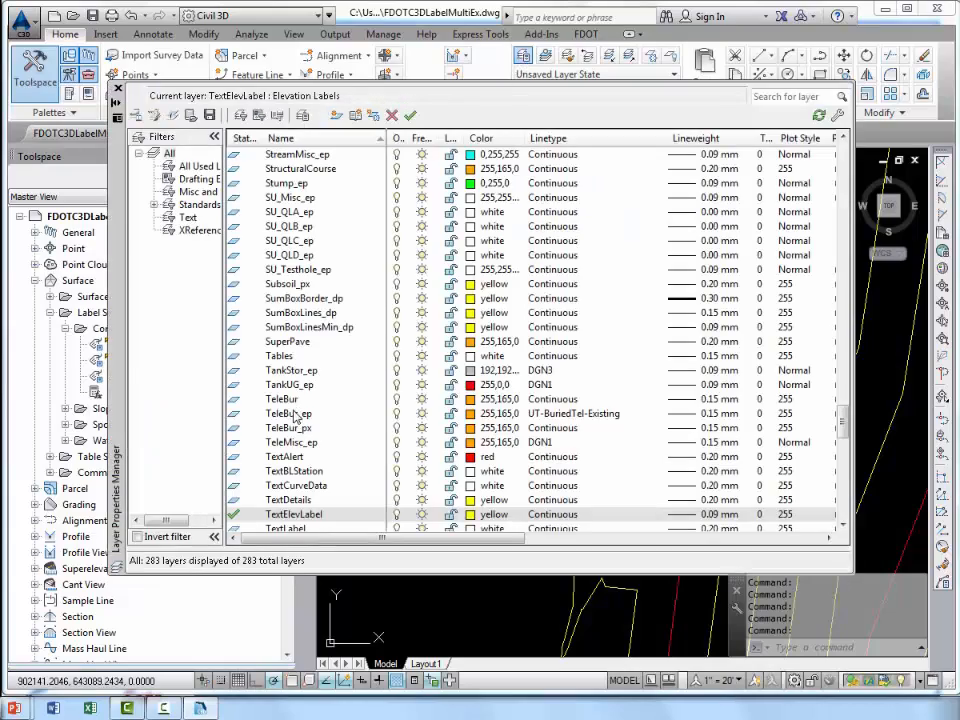
{"action": "left_click", "coordinate": [296, 418]}
{"action": "scroll", "coordinate": [305, 330], "scroll_direction": "up", "scroll_amount": 20}
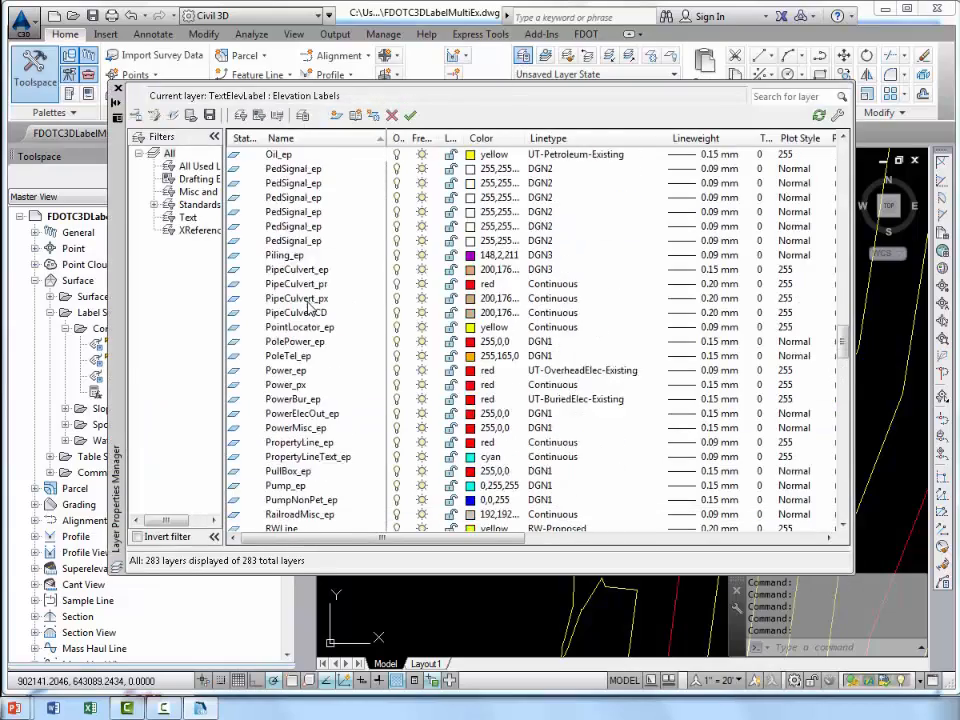
{"action": "scroll", "coordinate": [302, 312], "scroll_direction": "up", "scroll_amount": 20}
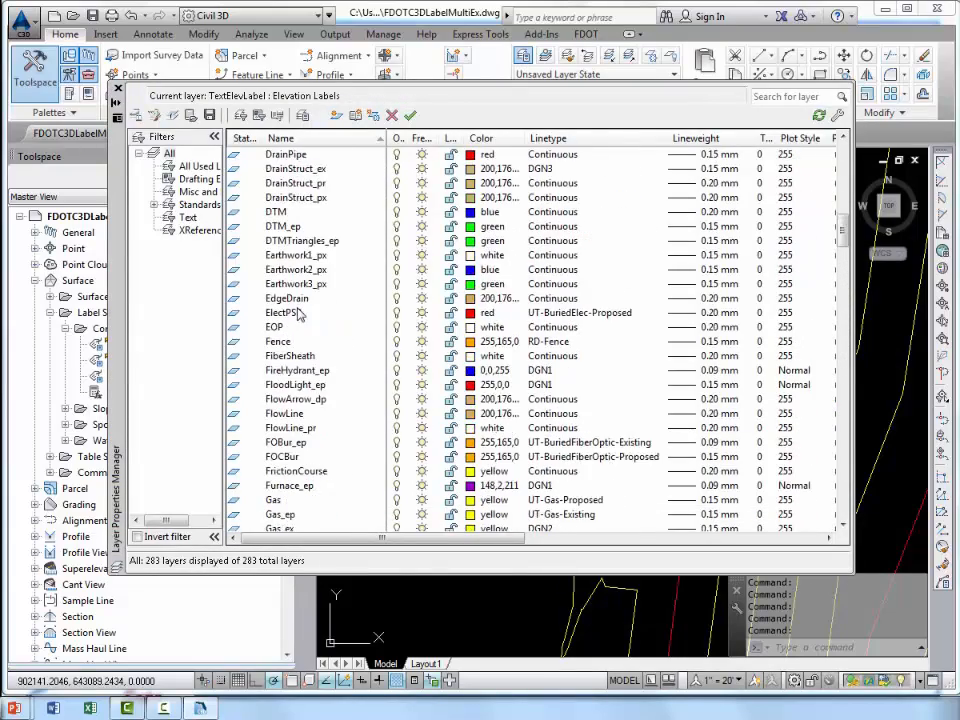
{"action": "scroll", "coordinate": [298, 315], "scroll_direction": "up", "scroll_amount": 7}
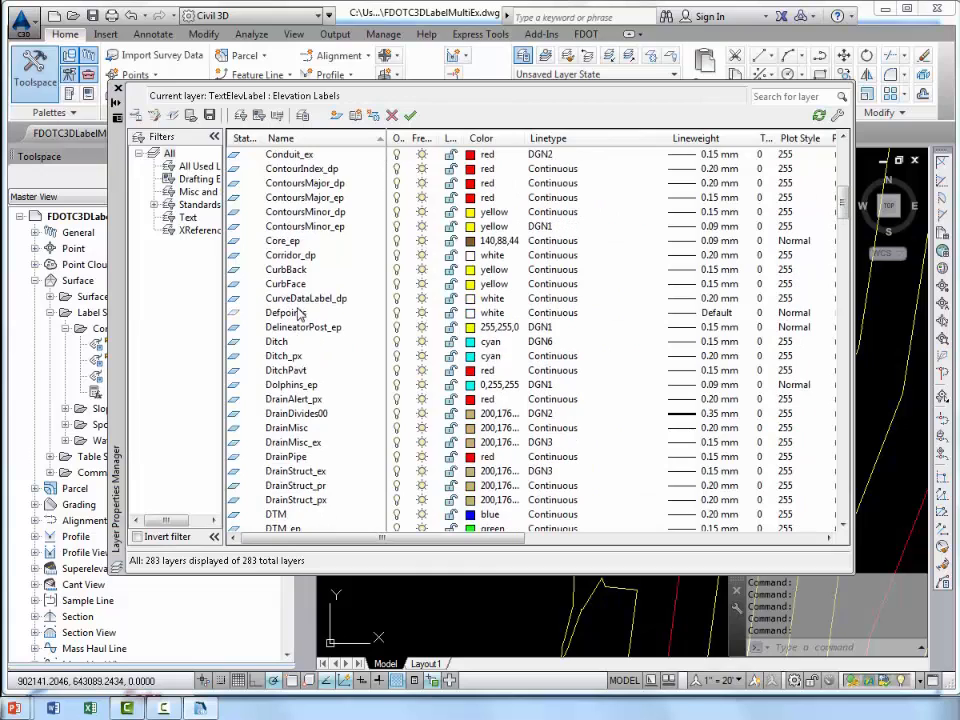
{"action": "left_click", "coordinate": [311, 227]}
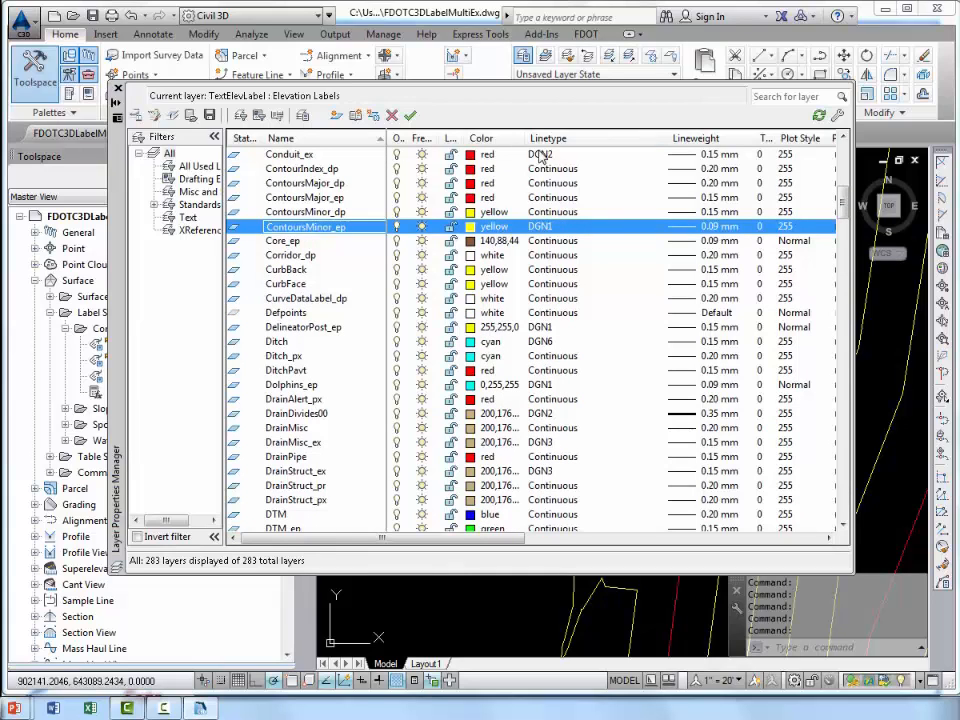
{"action": "left_click", "coordinate": [558, 232]}
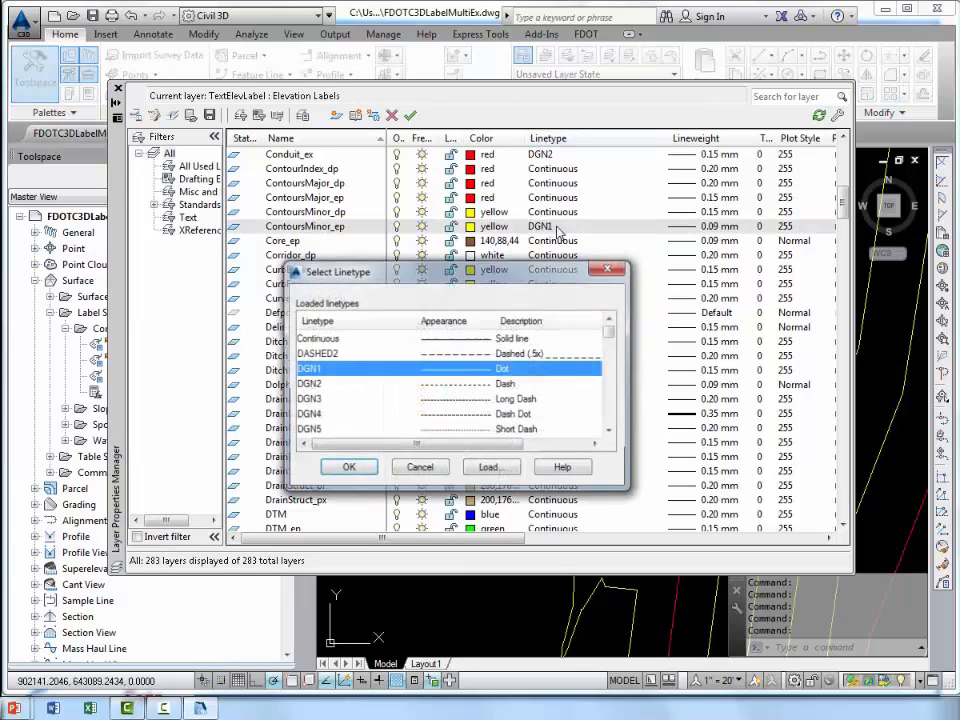
{"action": "left_click", "coordinate": [323, 340]}
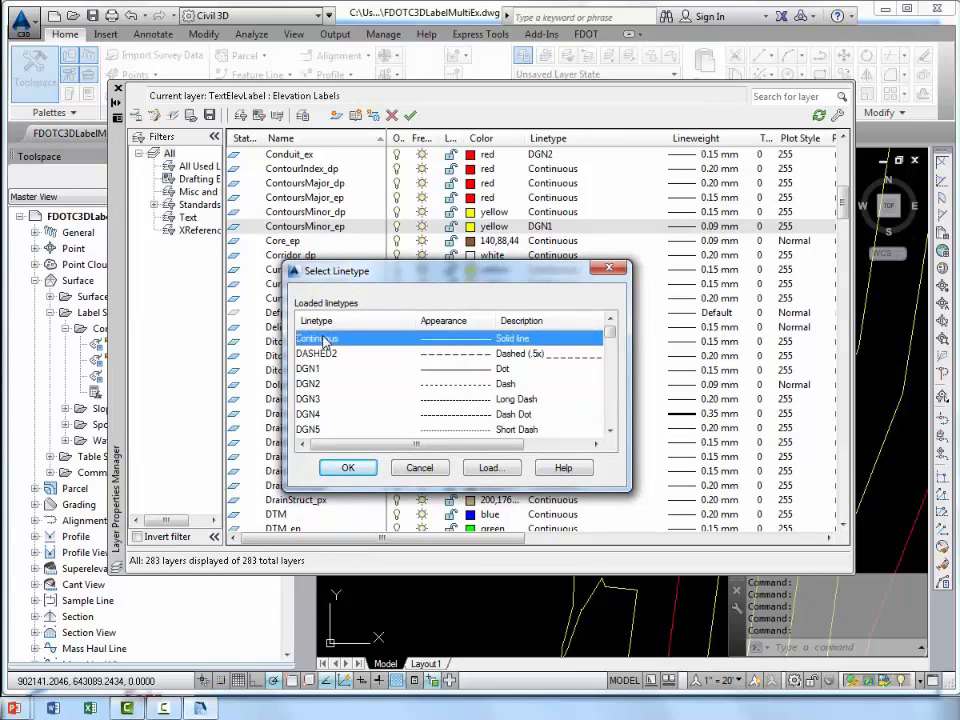
{"action": "left_click", "coordinate": [350, 468]}
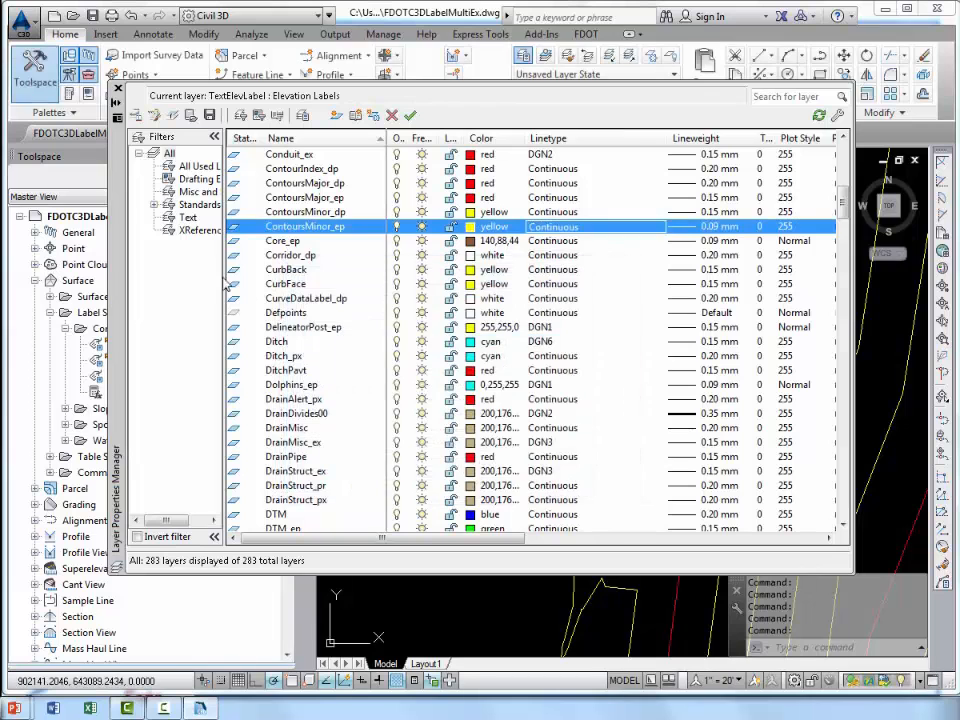
{"action": "left_click", "coordinate": [118, 90]}
Select the 22.0 minor contour label and start stretching it from its grip.
{"action": "scroll", "coordinate": [467, 380], "scroll_direction": "down", "scroll_amount": 3}
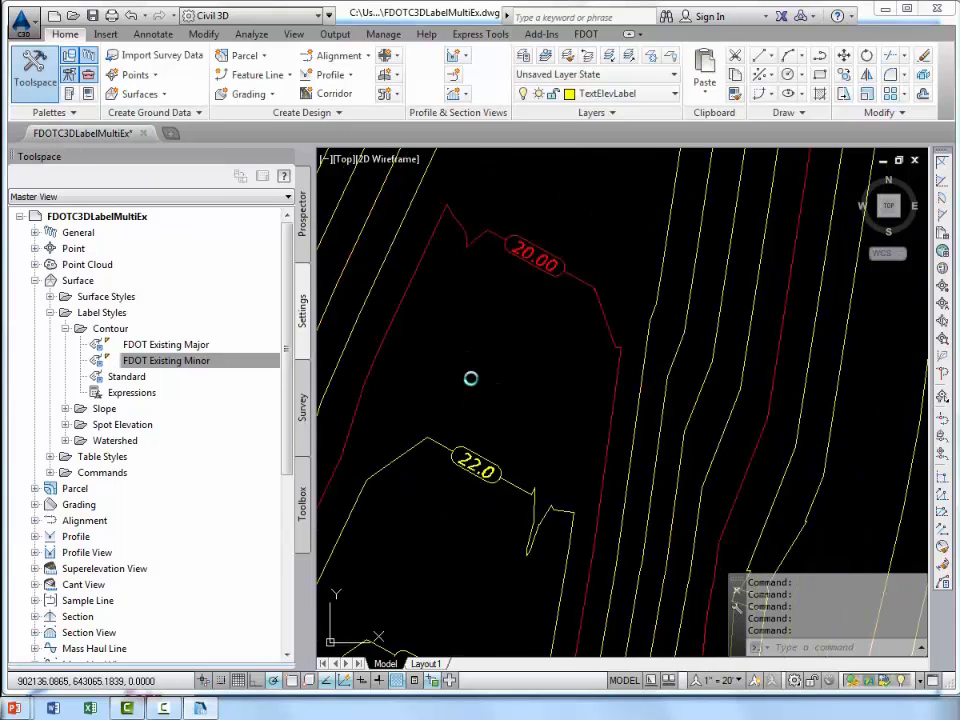
{"action": "scroll", "coordinate": [499, 405], "scroll_direction": "up", "scroll_amount": 2}
{"action": "mouse_move", "coordinate": [499, 368]}
{"action": "middle_mouse_down"}
{"action": "mouse_move", "coordinate": [495, 453]}
{"action": "mouse_move", "coordinate": [494, 396]}
{"action": "mouse_move", "coordinate": [526, 325]}
{"action": "middle_mouse_up"}
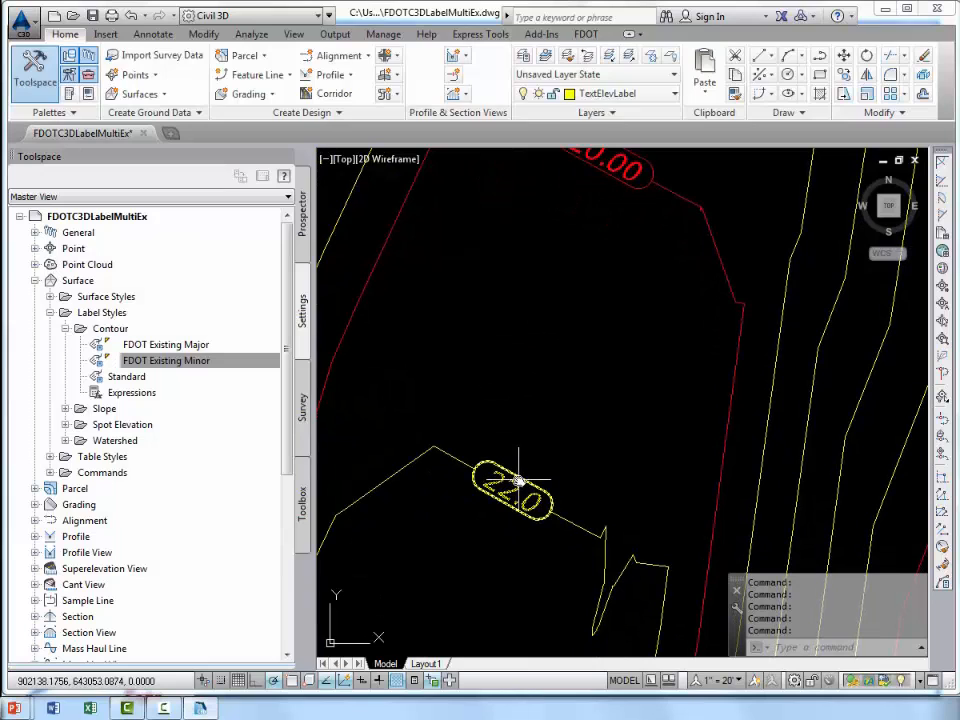
{"action": "left_click", "coordinate": [518, 480]}
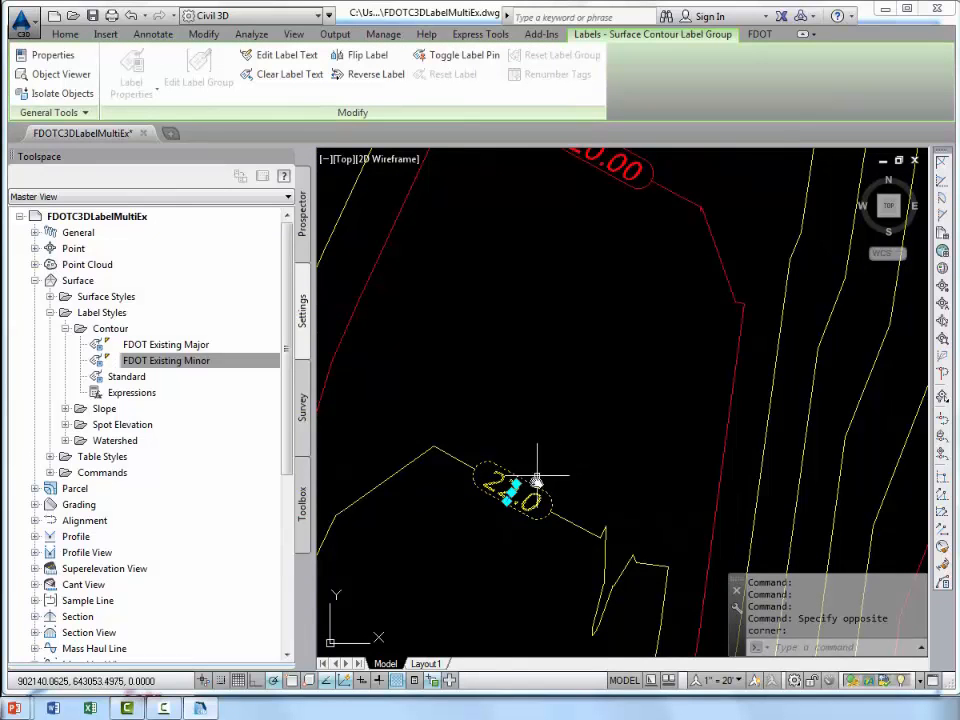
{"action": "left_click", "coordinate": [514, 487]}
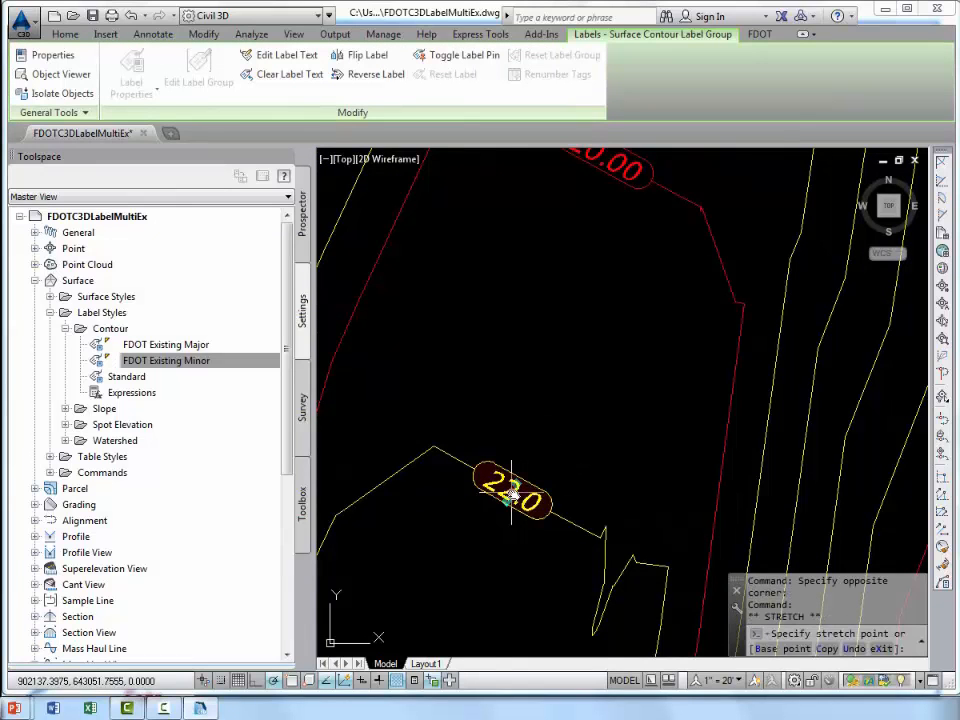
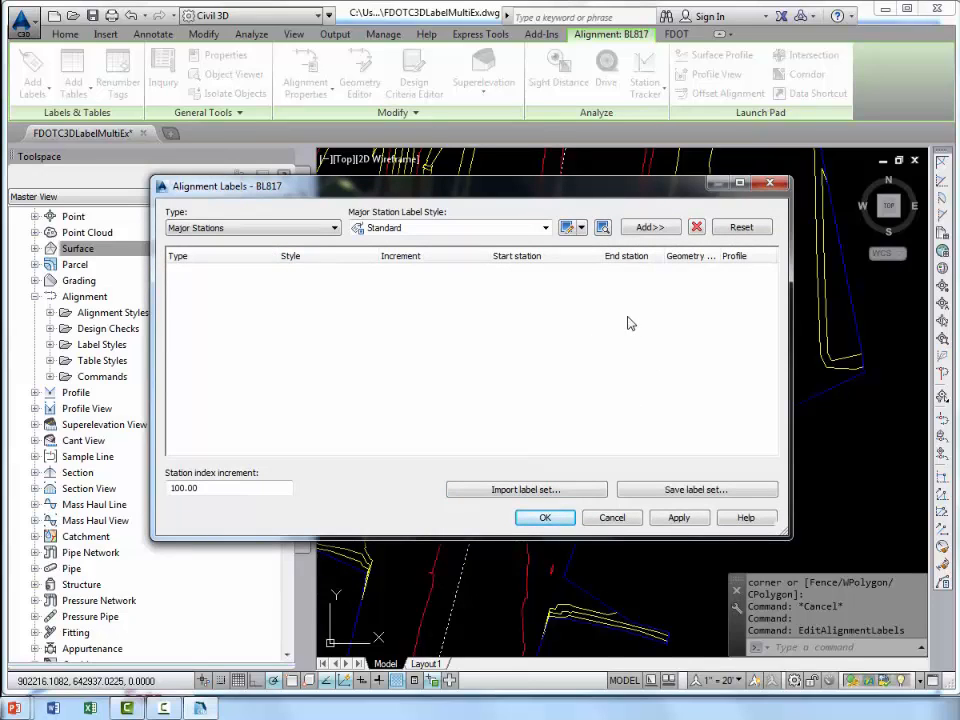
Add major station labels in the FDOT Full 100+00 style to the BL817 alignment's label list.
{"action": "left_click", "coordinate": [203, 229]}
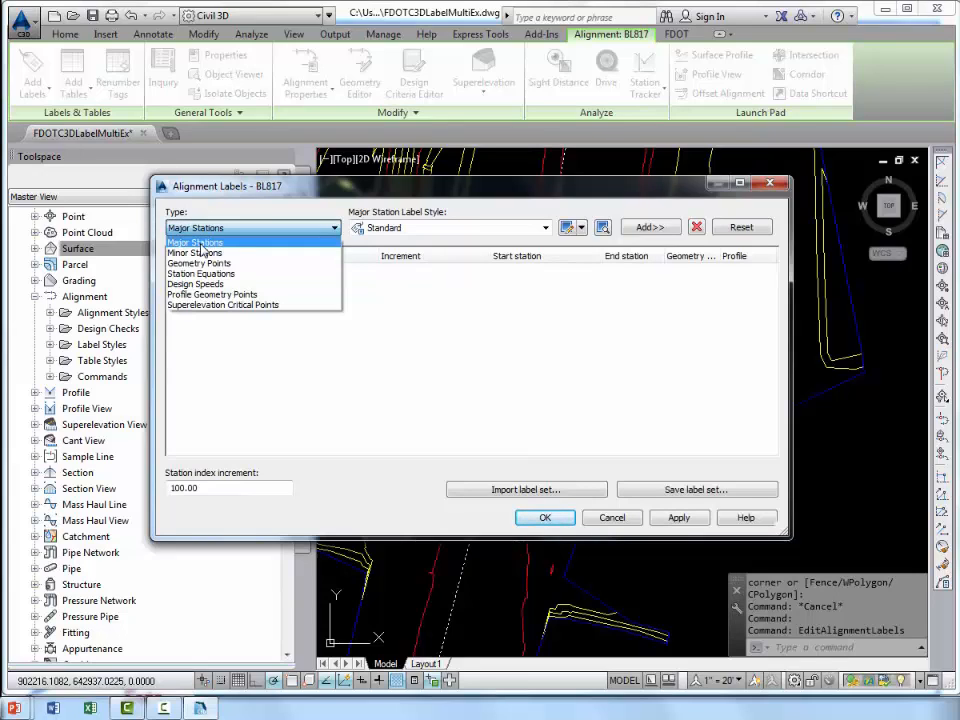
{"action": "left_click", "coordinate": [201, 244]}
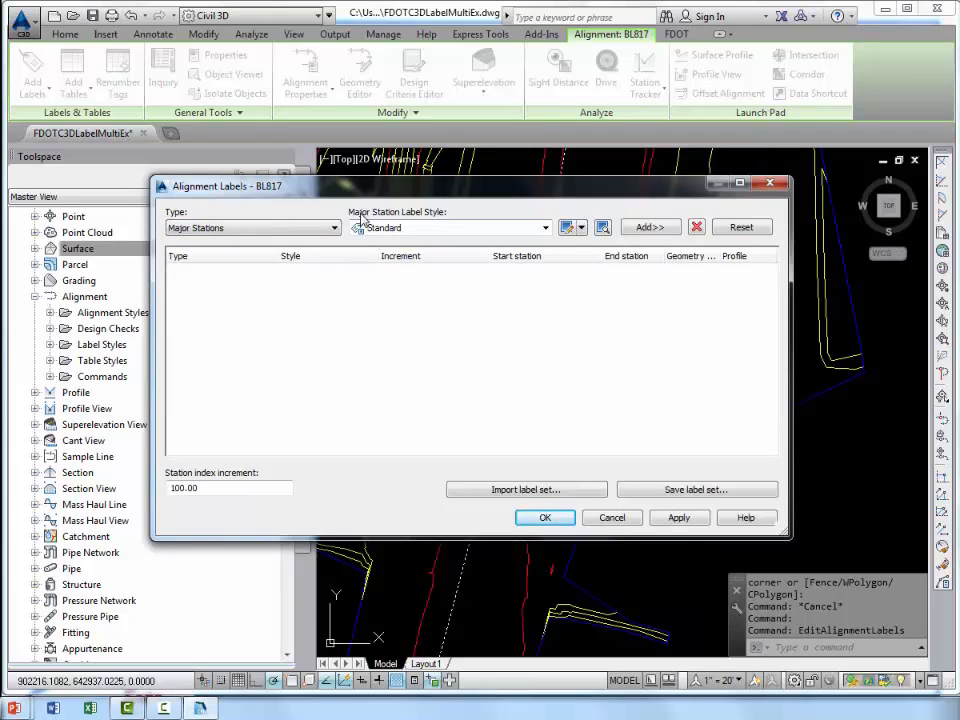
{"action": "left_click", "coordinate": [543, 229]}
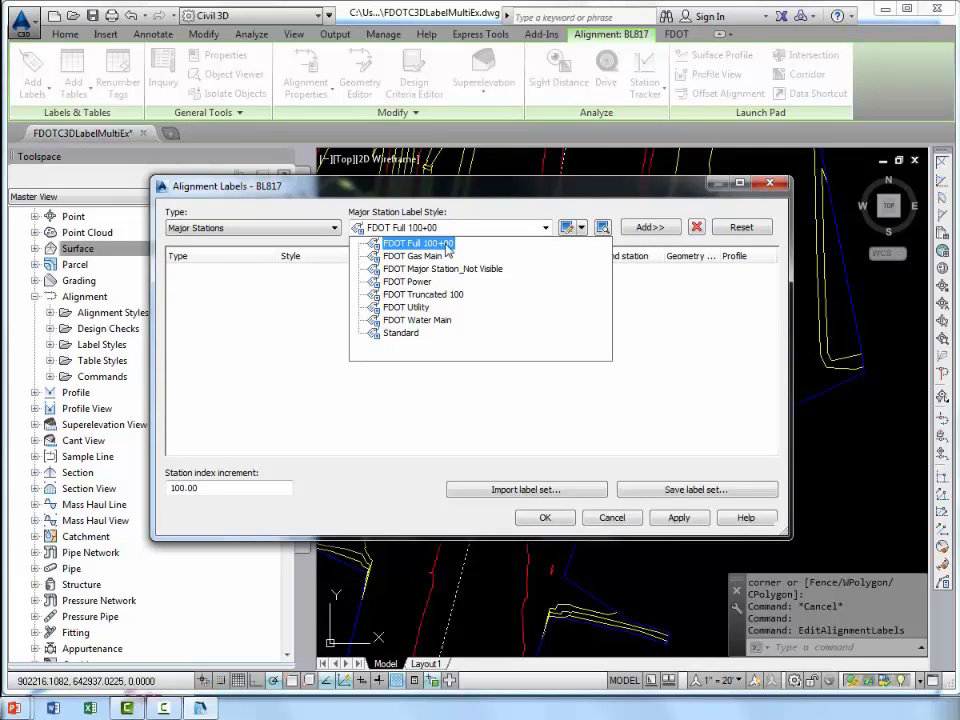
{"action": "left_click", "coordinate": [446, 245]}
{"action": "left_click", "coordinate": [649, 227]}
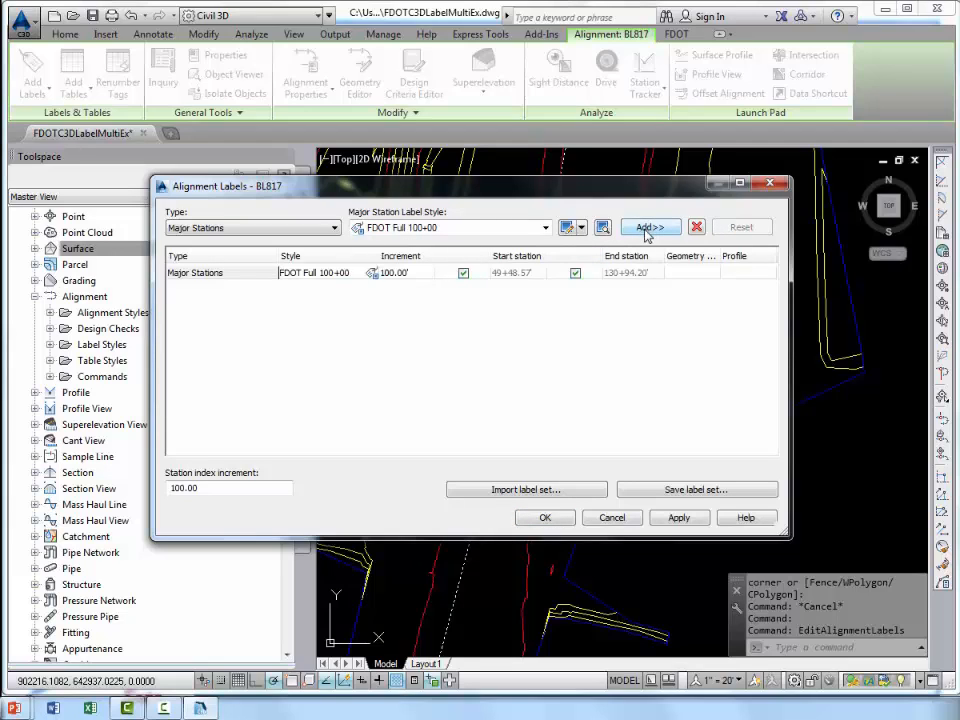
Add minor station labels in the FDOT Minor Station Tick style to the BL817 alignment's label list.
{"action": "left_click", "coordinate": [225, 228]}
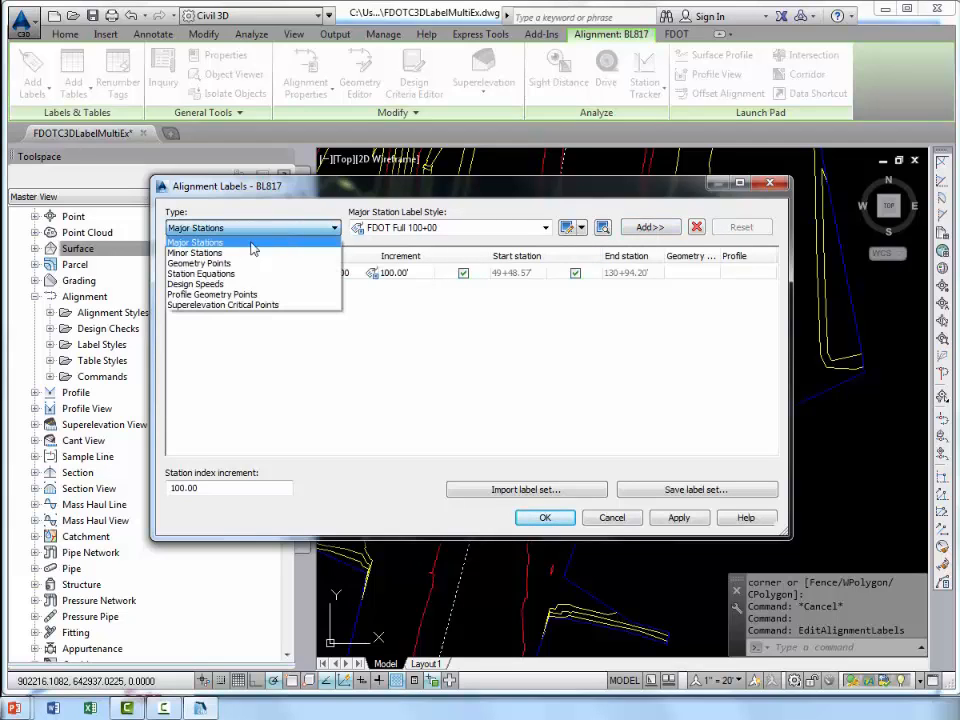
{"action": "left_click", "coordinate": [200, 253]}
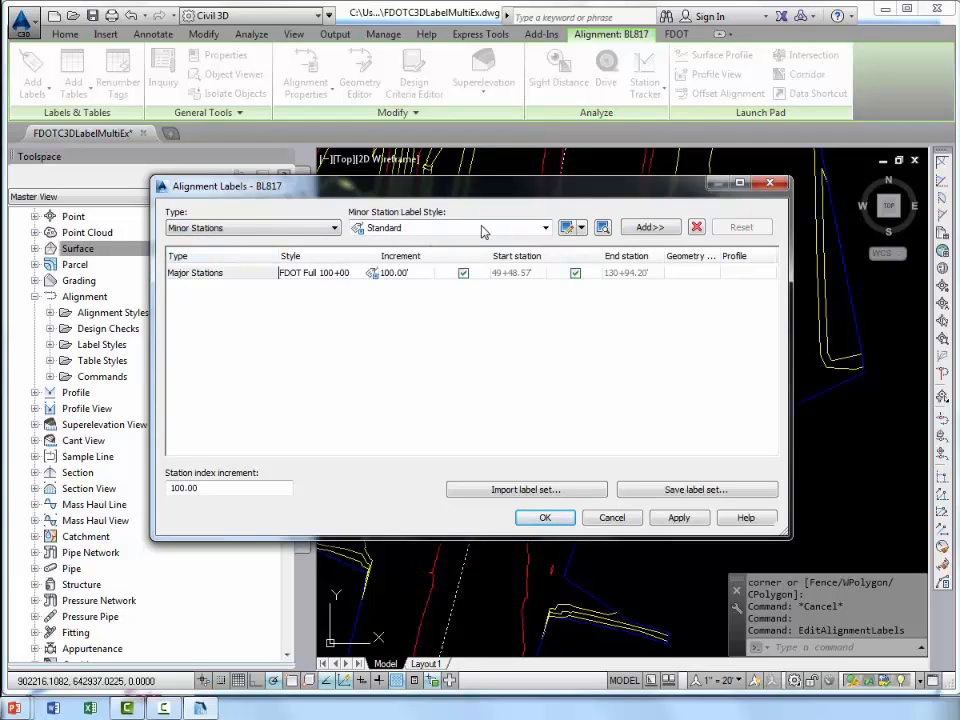
{"action": "left_click", "coordinate": [545, 228]}
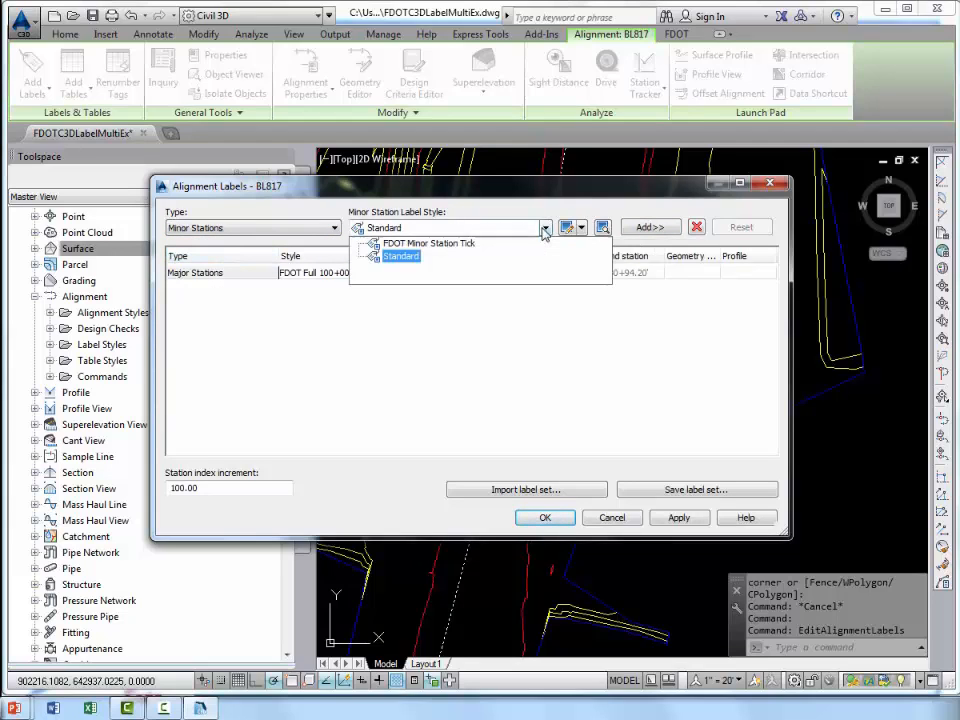
{"action": "left_click", "coordinate": [432, 245]}
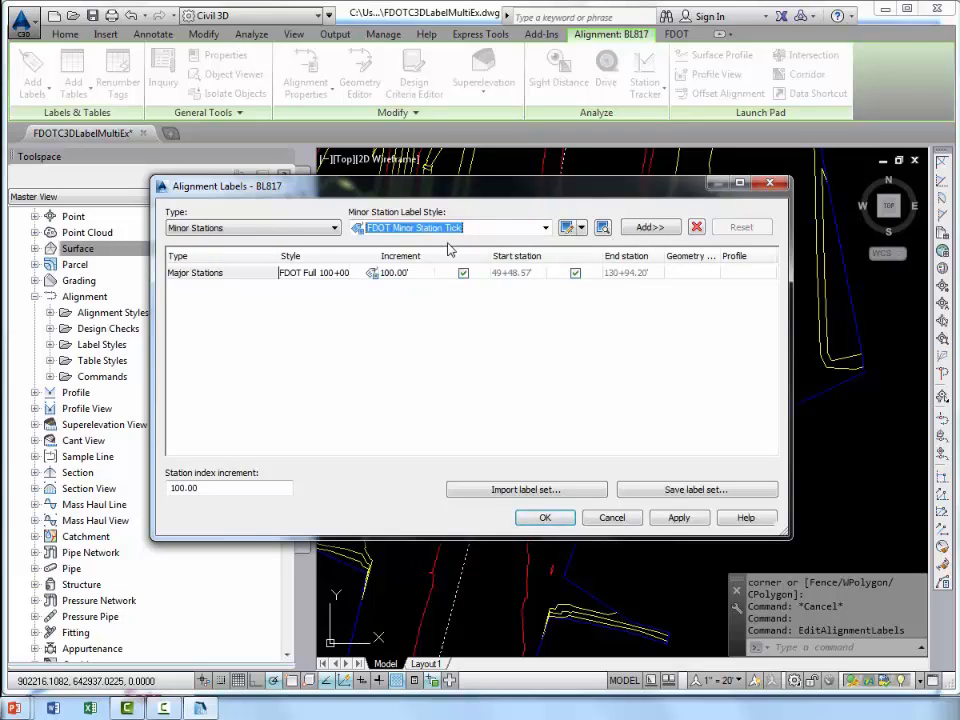
{"action": "left_click", "coordinate": [650, 228]}
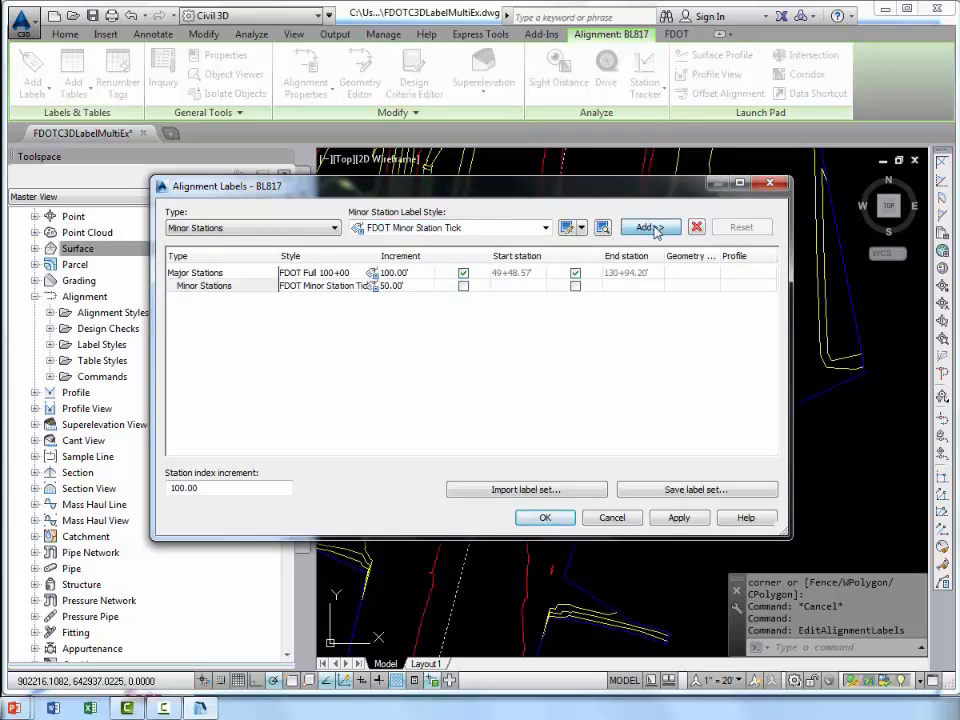
Keep the major and minor station increments, accept the alignment labels and check them along the BL817 alignment.
{"action": "left_click", "coordinate": [420, 286]}
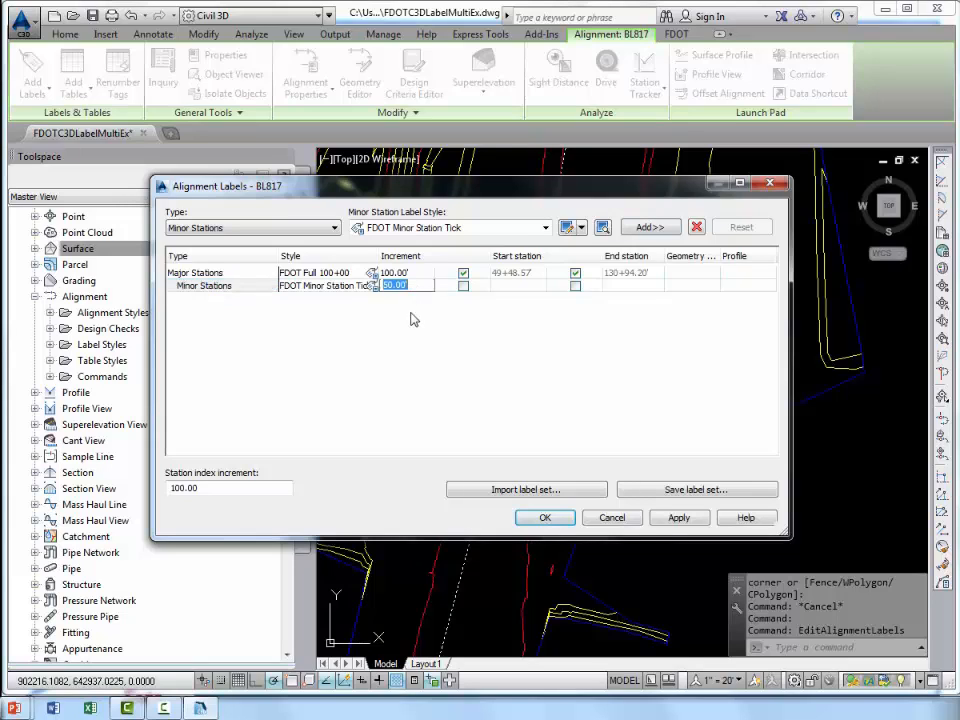
{"action": "left_click", "coordinate": [416, 287]}
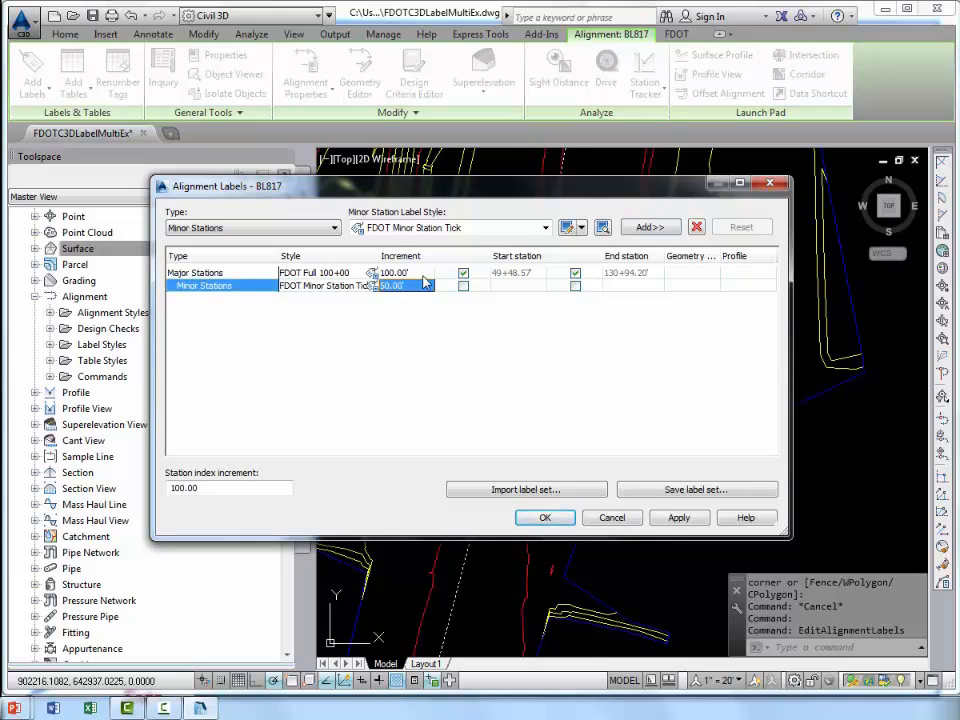
{"action": "left_click", "coordinate": [423, 274]}
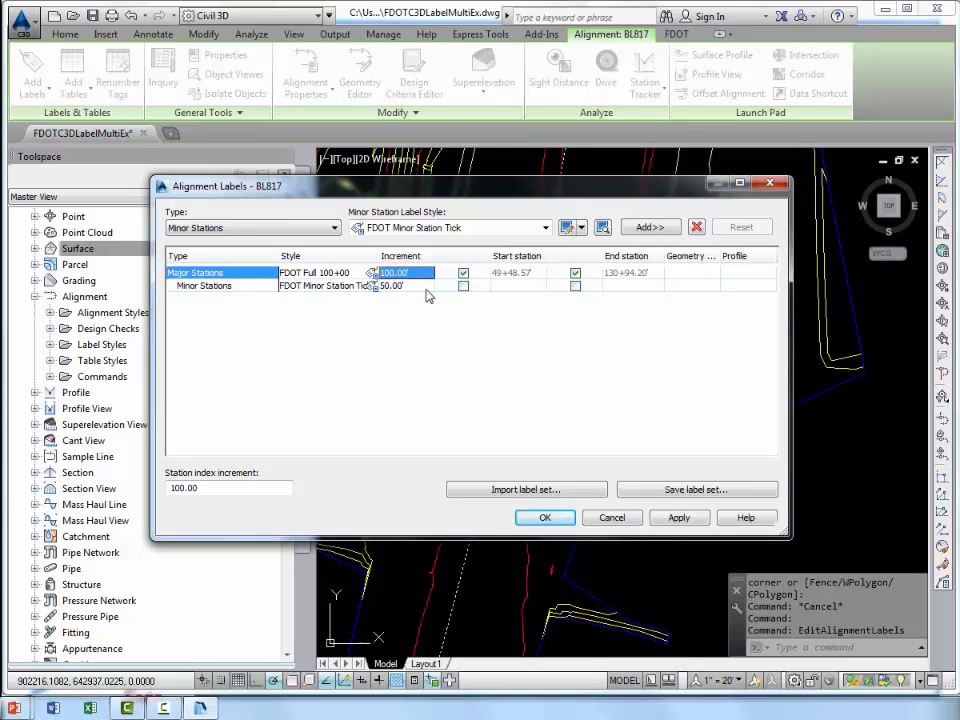
{"action": "left_click", "coordinate": [546, 517]}
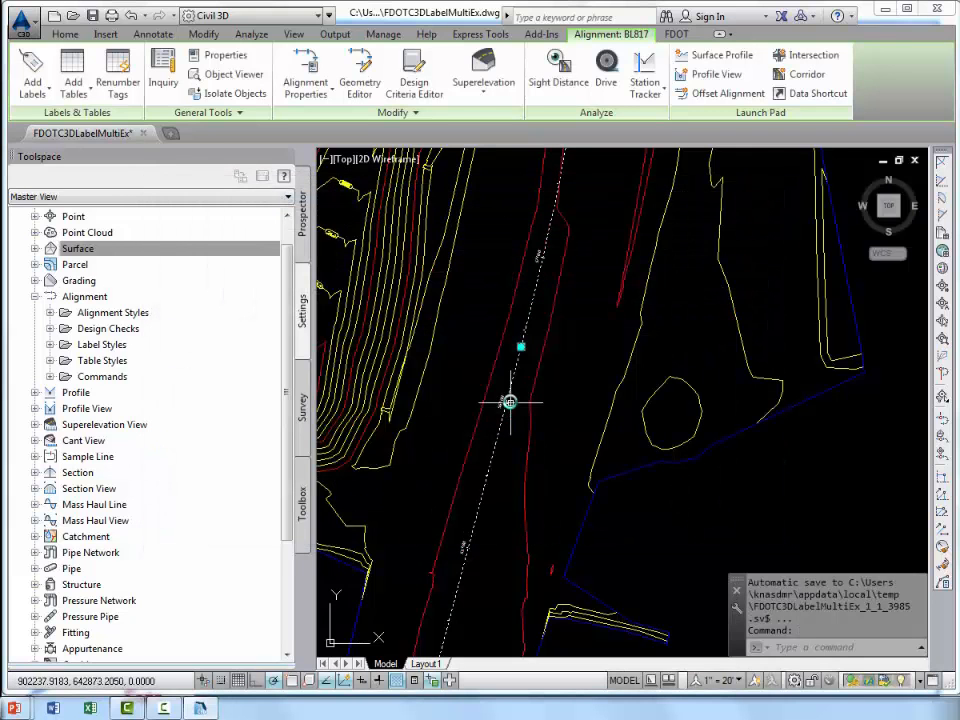
{"action": "scroll", "coordinate": [508, 402], "scroll_direction": "up", "scroll_amount": 5}
{"action": "key", "text": "Escape"}
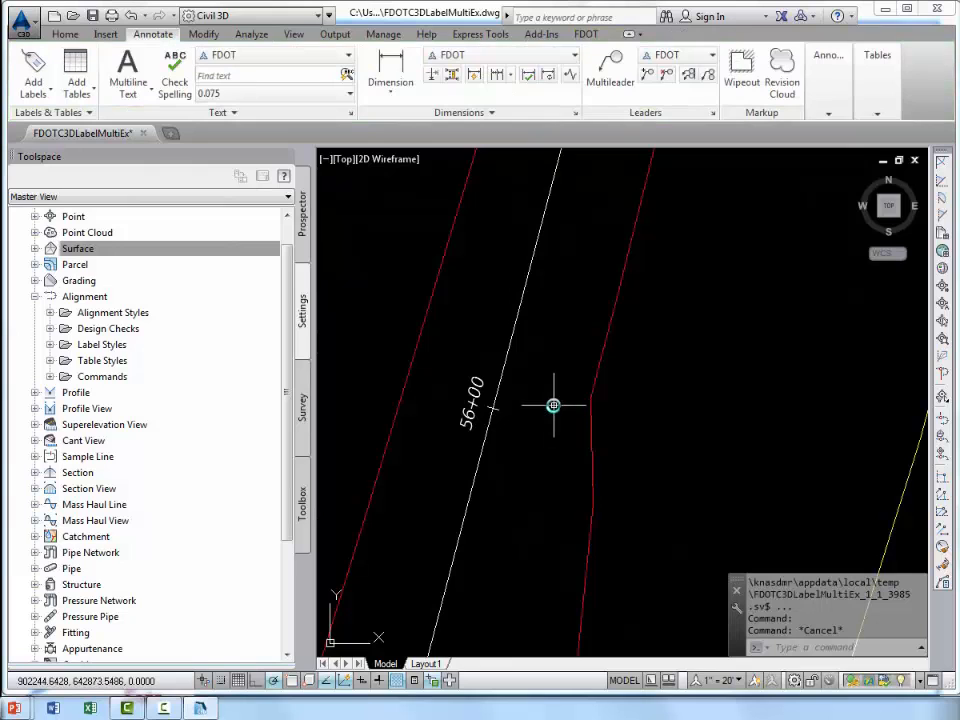
{"action": "scroll", "coordinate": [550, 390], "scroll_direction": "down", "scroll_amount": 4}
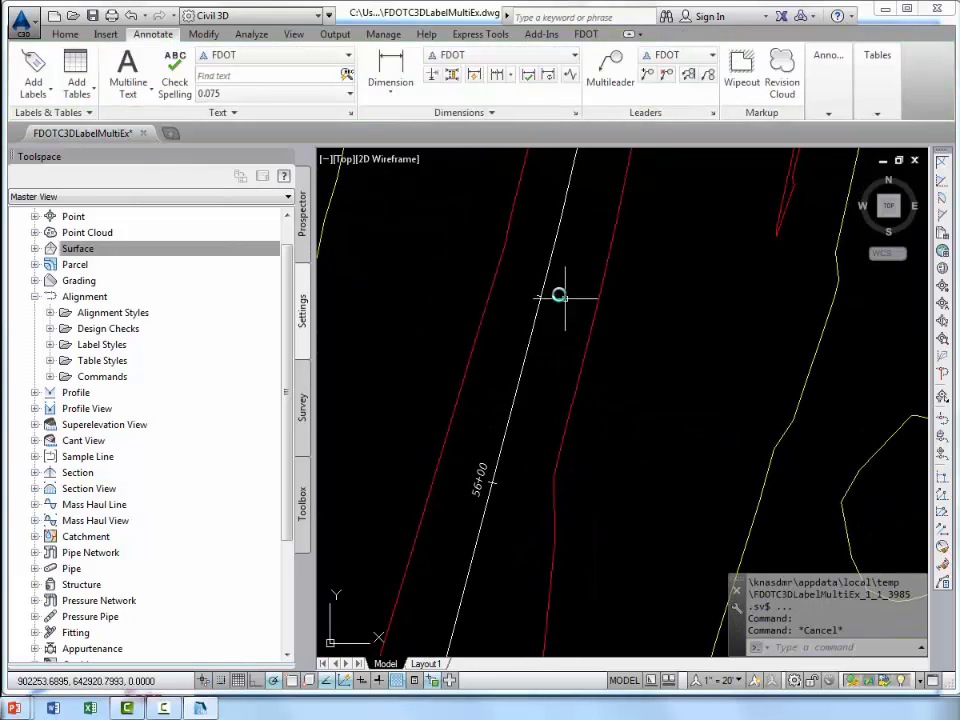
{"action": "mouse_move", "coordinate": [535, 397]}
{"action": "middle_mouse_down"}
{"action": "mouse_move", "coordinate": [549, 349]}
{"action": "mouse_move", "coordinate": [541, 412]}
{"action": "middle_mouse_up"}
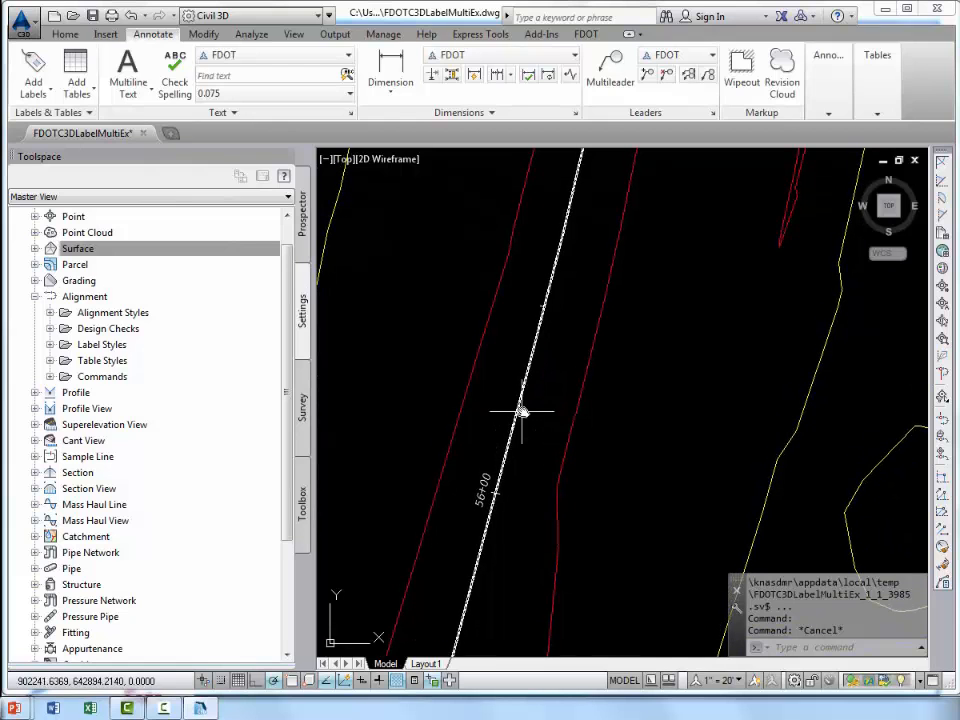
Reopen the label settings of the BL817 alignment and delete its major station labels together with the dependent minor ones.
{"action": "left_click", "coordinate": [519, 407]}
{"action": "right_click", "coordinate": [496, 363]}
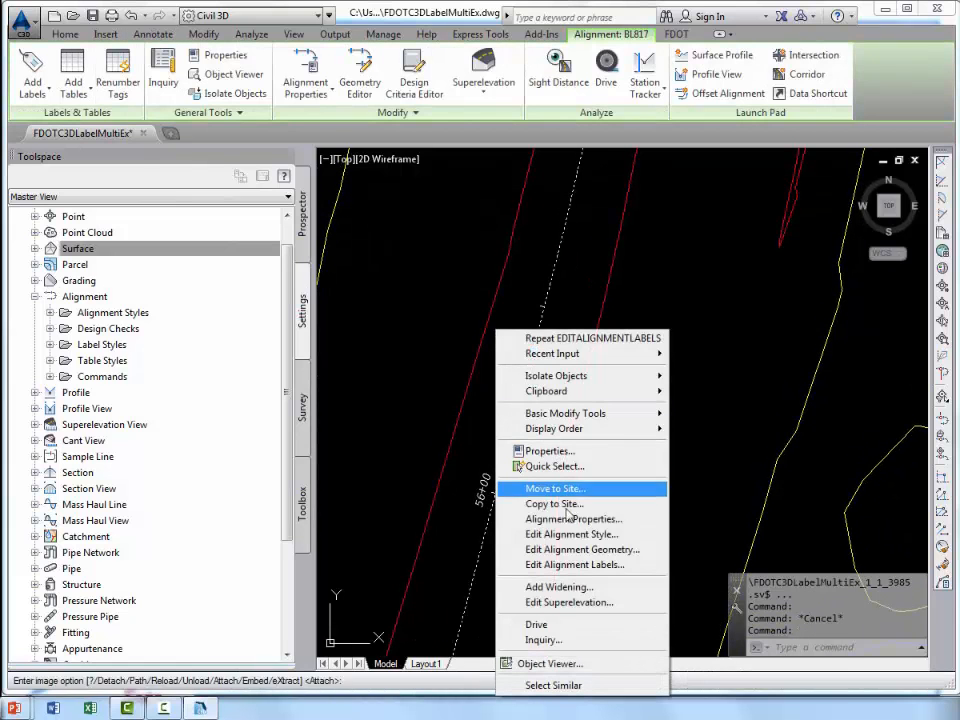
{"action": "left_click", "coordinate": [565, 566]}
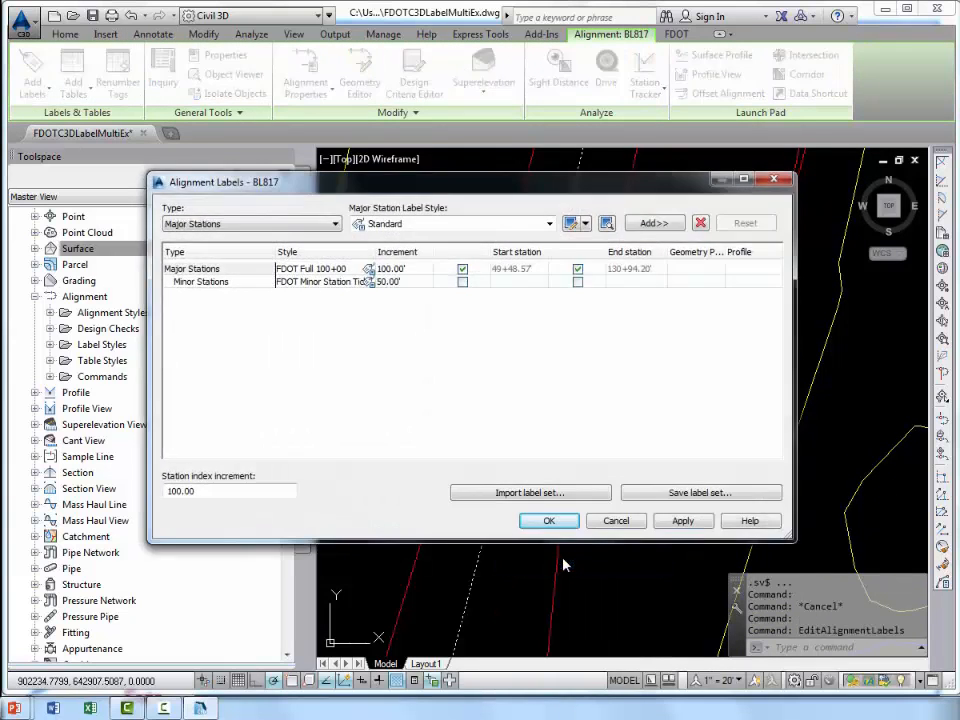
{"action": "left_click", "coordinate": [228, 270]}
{"action": "left_click", "coordinate": [701, 224]}
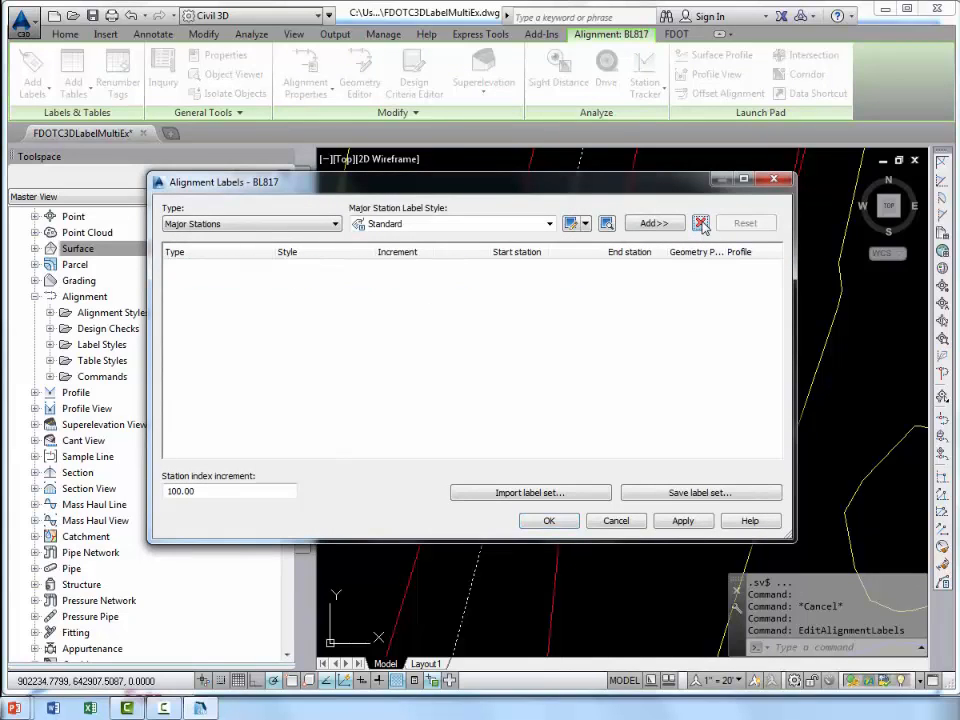
Import the Full Station Major 100' Minor 50' label set for the BL817 alignment, review the label types and accept the labels.
{"action": "left_click", "coordinate": [556, 493]}
{"action": "left_click", "coordinate": [481, 424]}
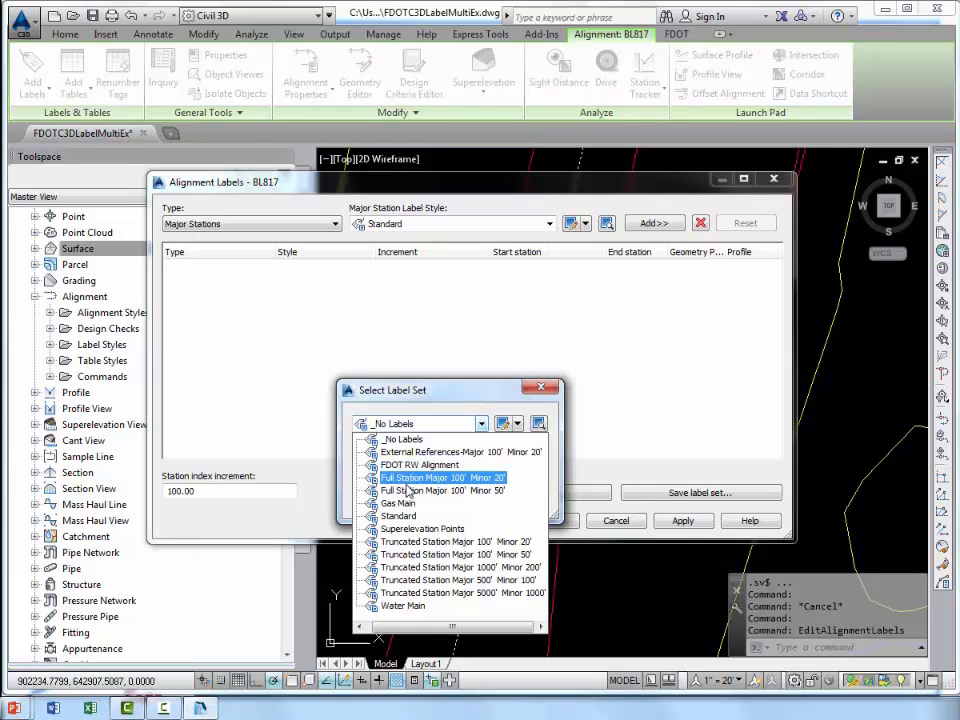
{"action": "left_click", "coordinate": [481, 492]}
{"action": "left_click", "coordinate": [381, 500]}
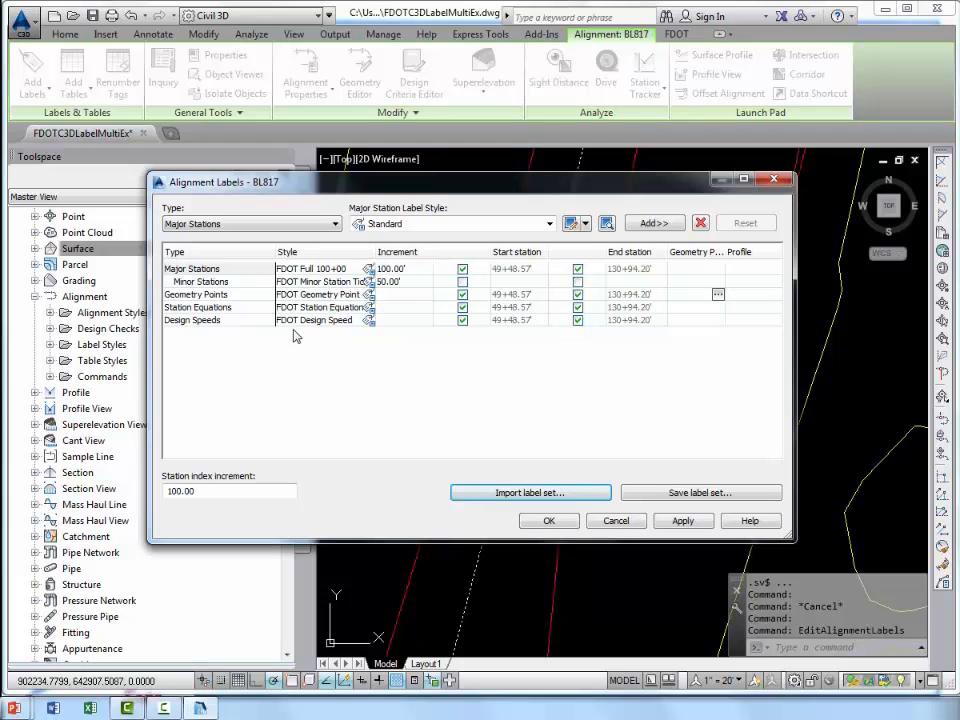
{"action": "left_click", "coordinate": [315, 224]}
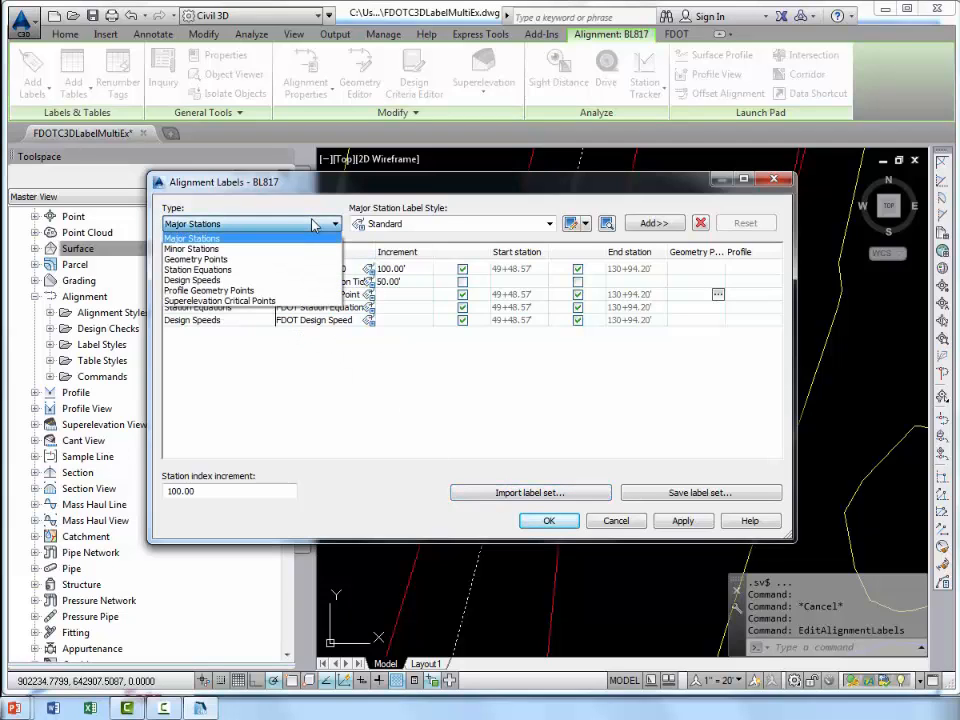
{"action": "left_click", "coordinate": [315, 224]}
{"action": "left_click", "coordinate": [549, 521]}
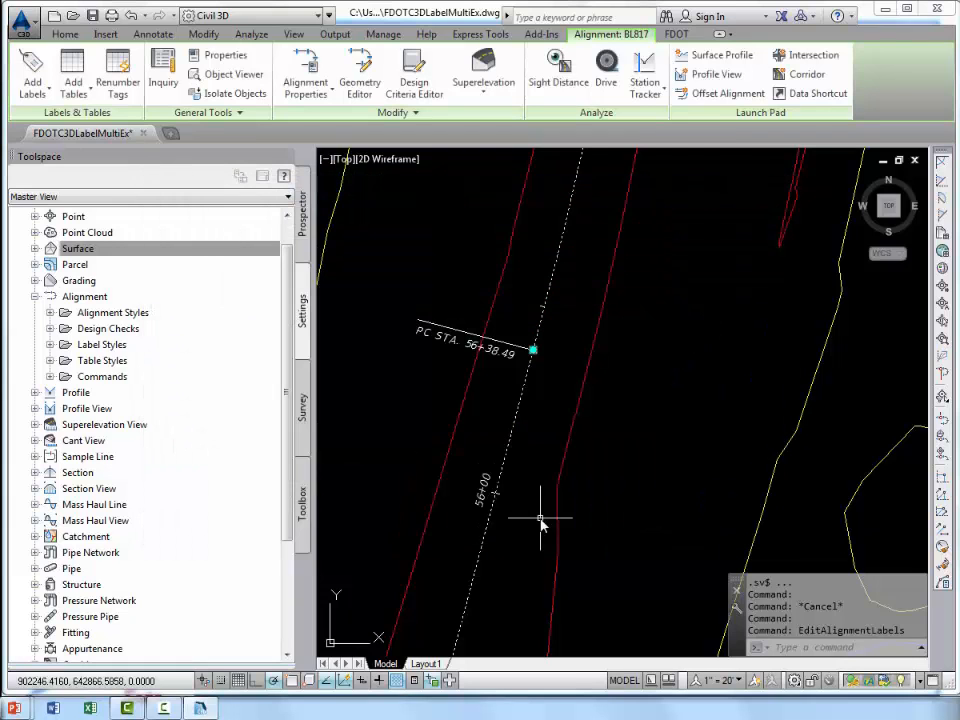
Examine the station, tick and geometry point labels along the BL817 alignment.
{"action": "scroll", "coordinate": [542, 446], "scroll_direction": "down", "scroll_amount": 2}
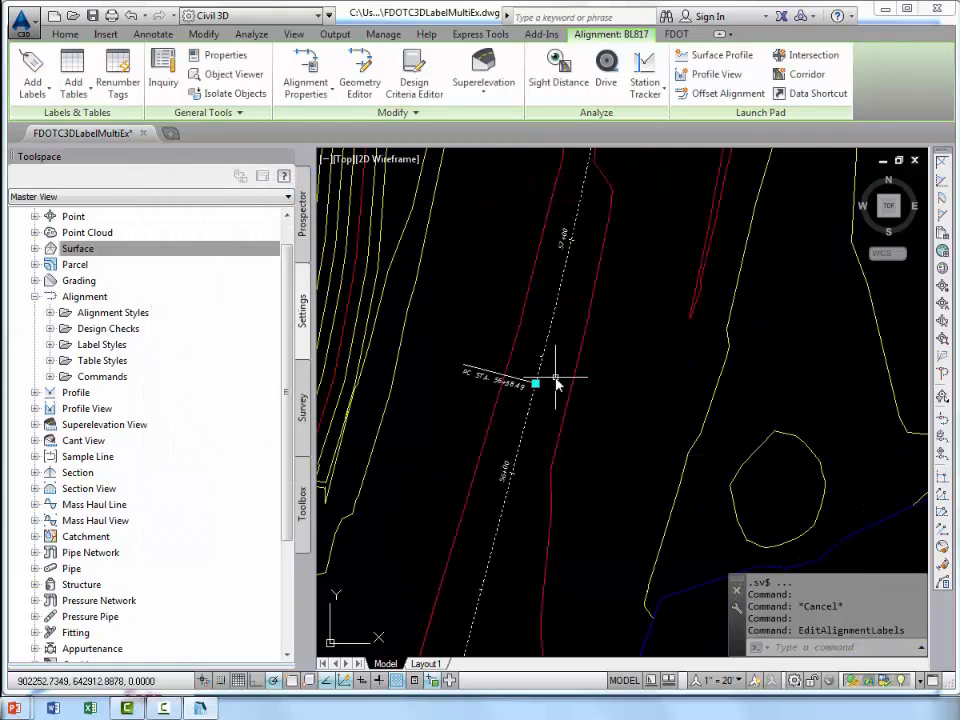
{"action": "middle_click_drag", "start_coordinate": [556, 378], "coordinate": [536, 440]}
{"action": "scroll", "coordinate": [513, 509], "scroll_direction": "up", "scroll_amount": 2}
{"action": "key", "text": "Escape"}
{"action": "scroll", "coordinate": [544, 439], "scroll_direction": "down", "scroll_amount": 2}
{"action": "middle_click_drag", "start_coordinate": [400, 640], "coordinate": [470, 370]}
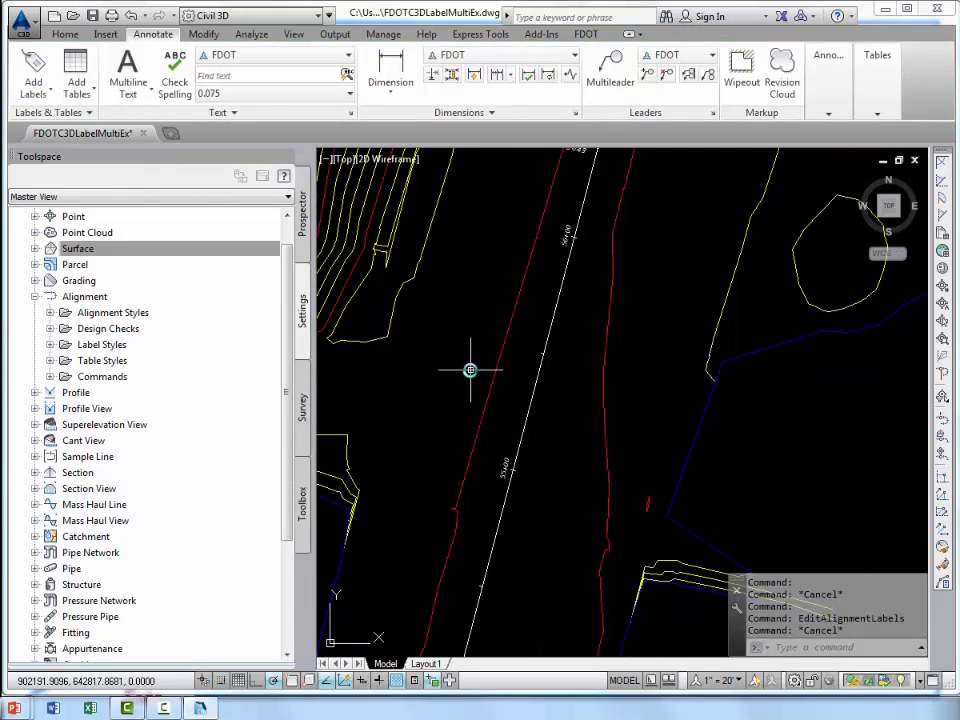
{"action": "mouse_move", "coordinate": [470, 370]}
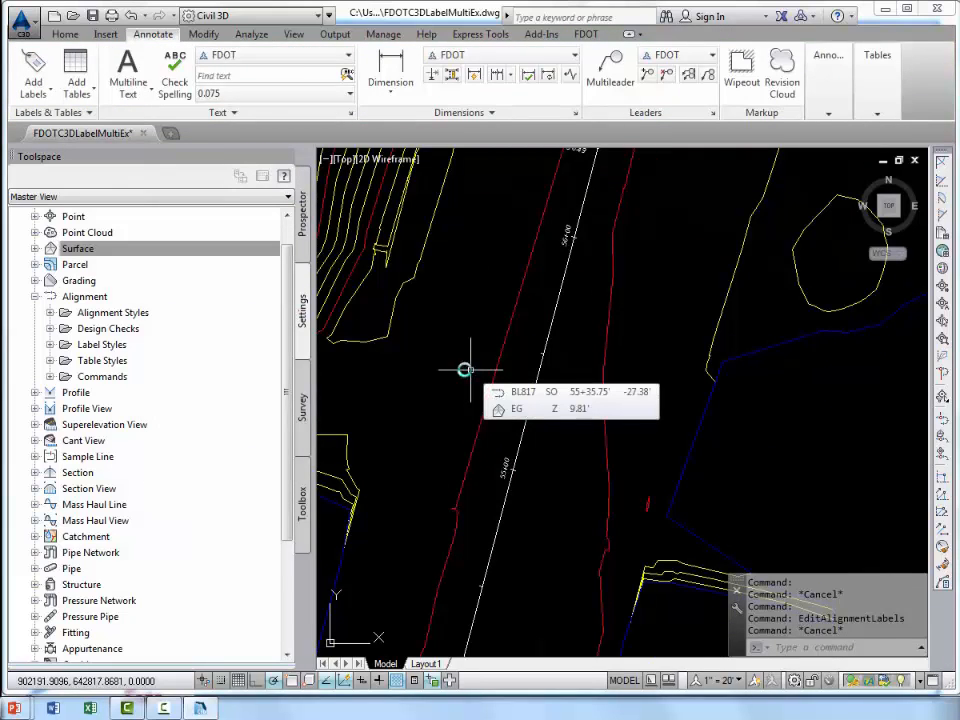
Review the available alignment styles in the drawing settings and collapse their list again.
{"action": "left_click", "coordinate": [304, 234]}
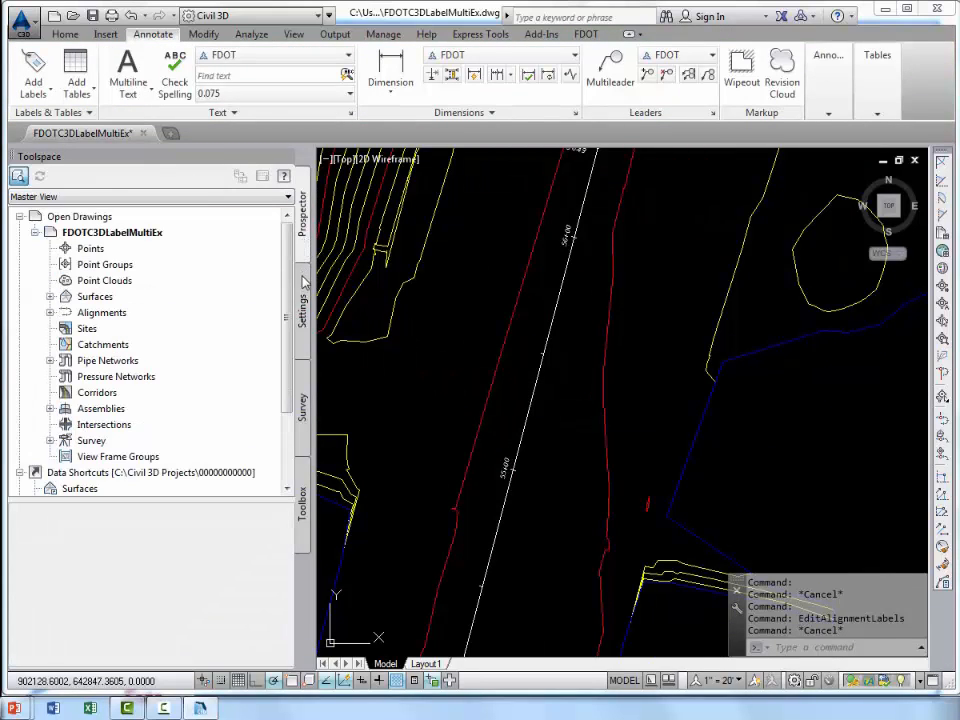
{"action": "left_click", "coordinate": [305, 290]}
{"action": "scroll", "coordinate": [100, 281], "scroll_direction": "up", "scroll_amount": 1}
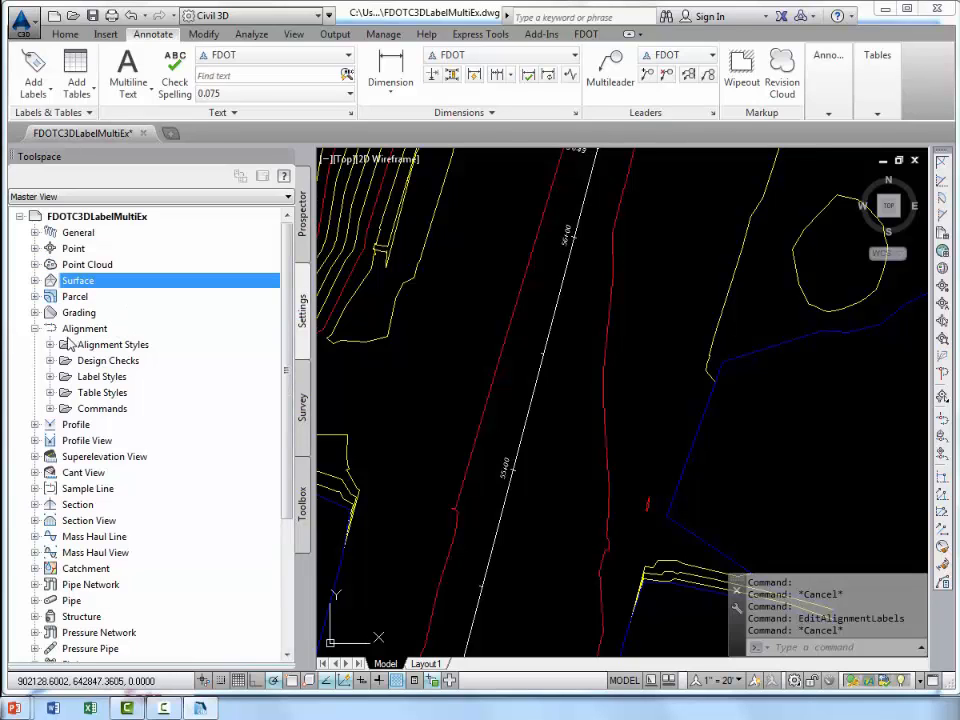
{"action": "left_click", "coordinate": [35, 328]}
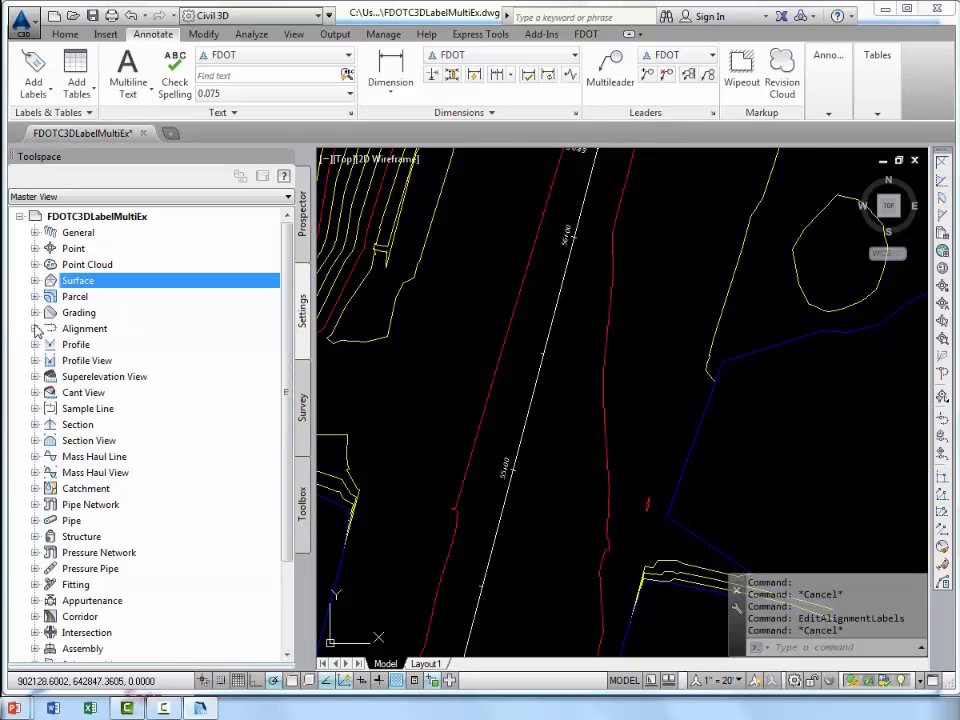
{"action": "left_click", "coordinate": [35, 328]}
{"action": "left_click", "coordinate": [50, 344]}
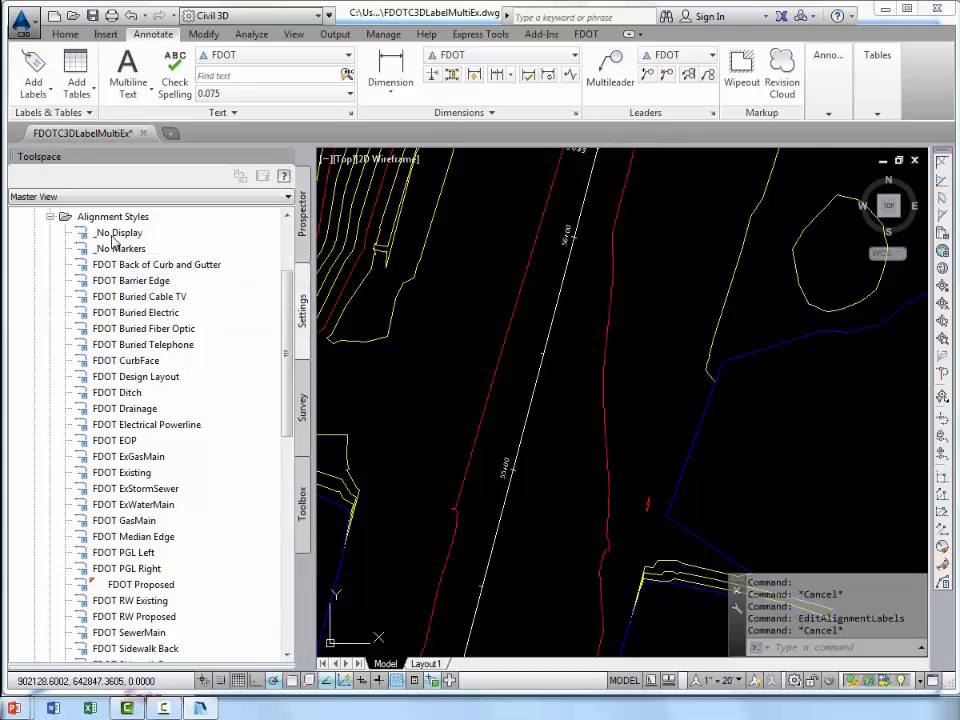
{"action": "left_click", "coordinate": [50, 216]}
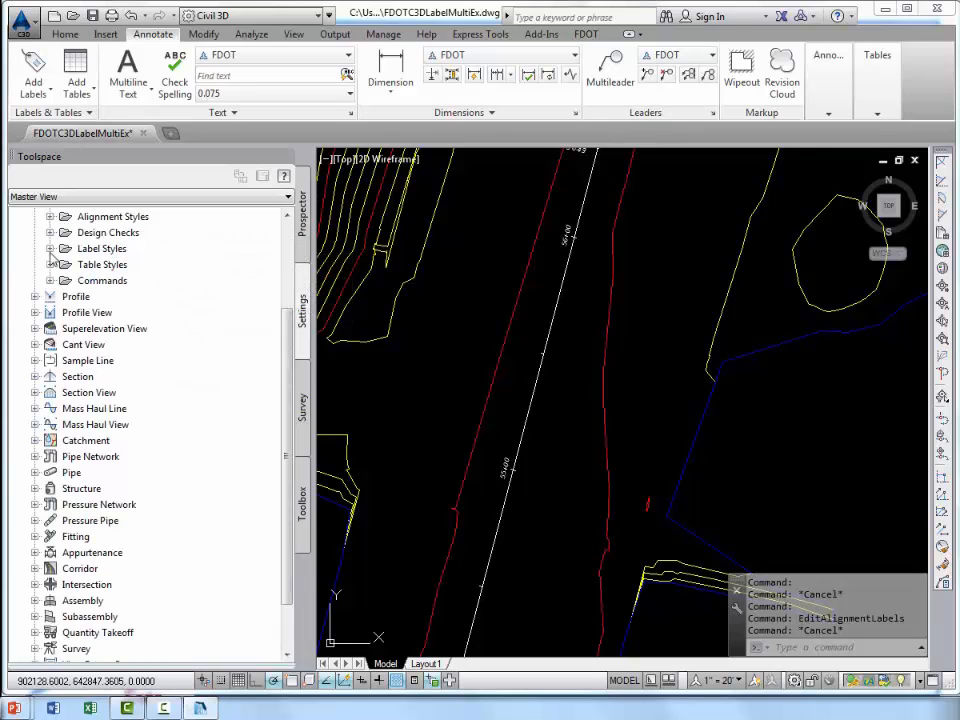
Review the label definitions of the Full Station Major 100' Minor 20' alignment label set and close it without changes.
{"action": "left_click", "coordinate": [50, 249]}
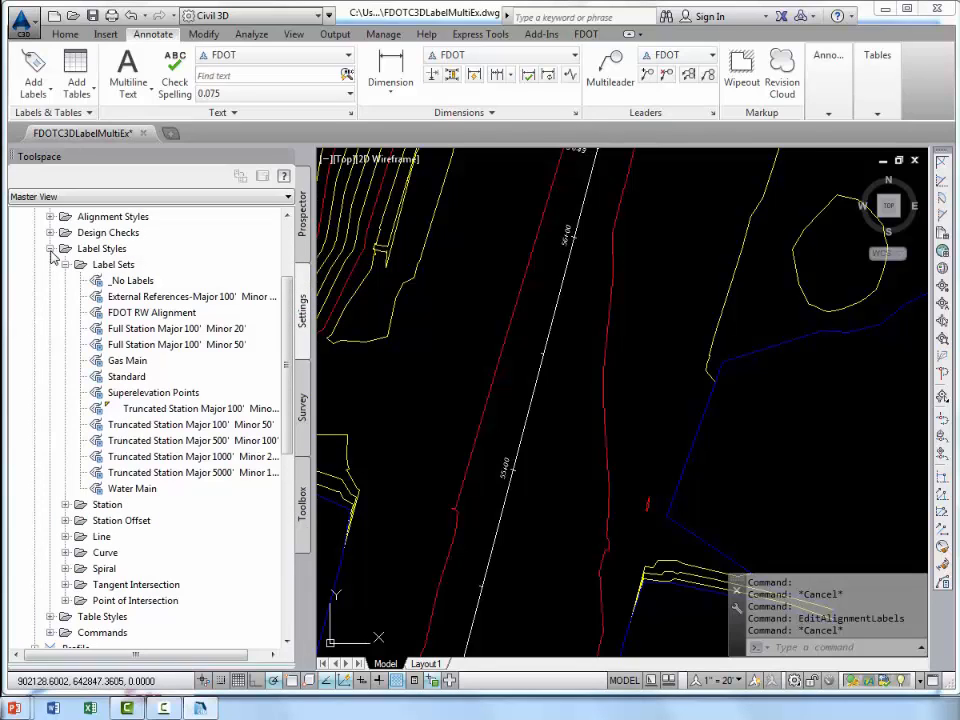
{"action": "left_click", "coordinate": [135, 300]}
{"action": "right_click", "coordinate": [157, 328]}
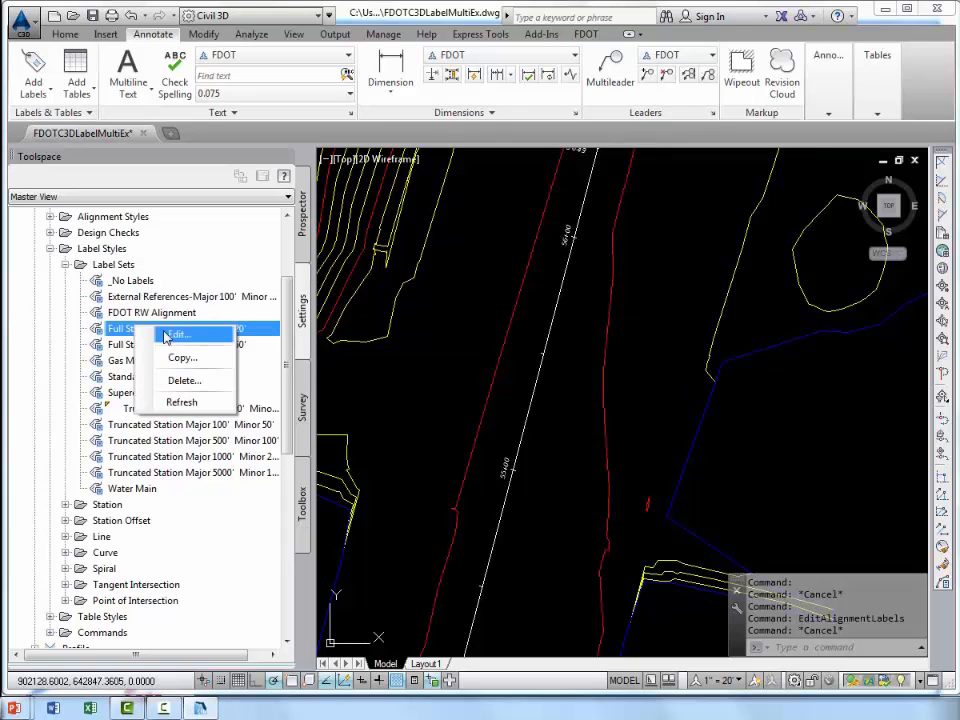
{"action": "left_click", "coordinate": [166, 336]}
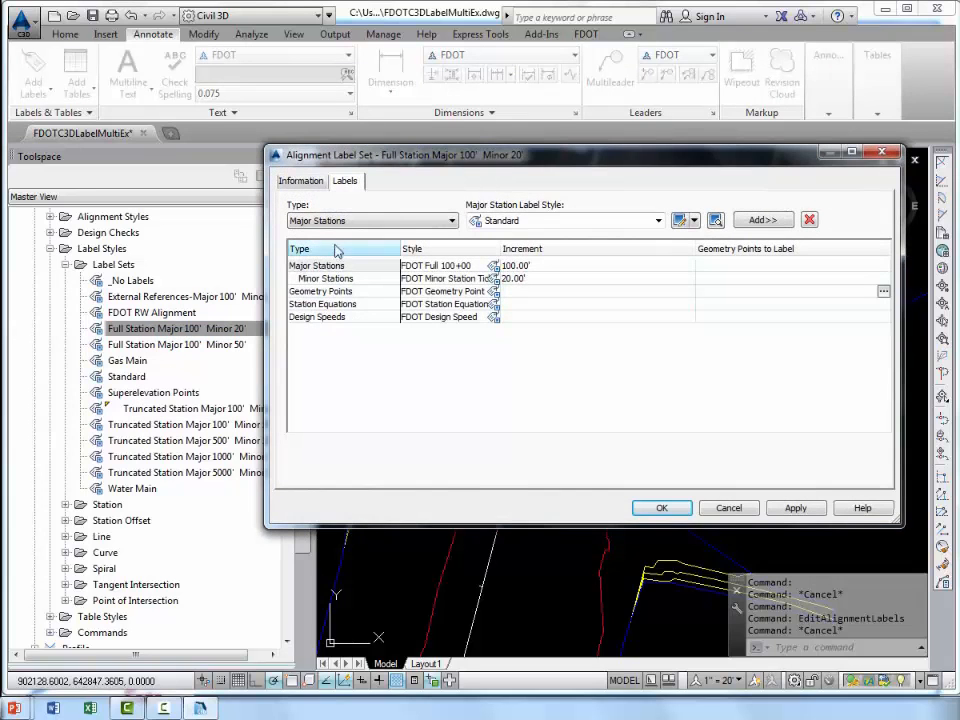
{"action": "left_click", "coordinate": [729, 508]}
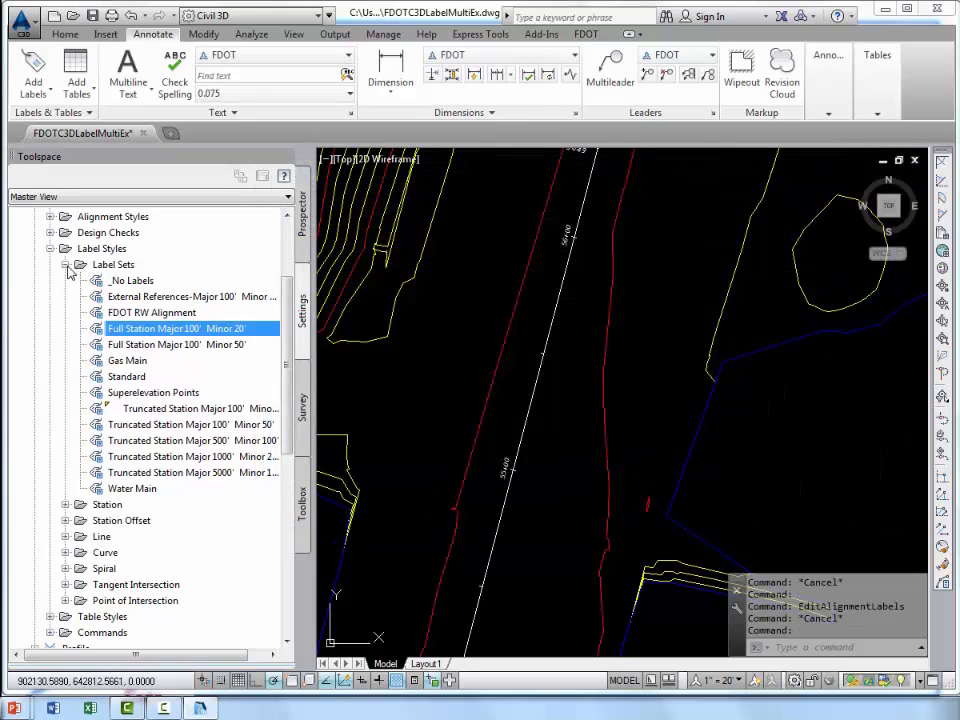
Review the station label style categories under the alignment label styles and collapse the Station and Label Sets lists.
{"action": "left_click", "coordinate": [65, 504]}
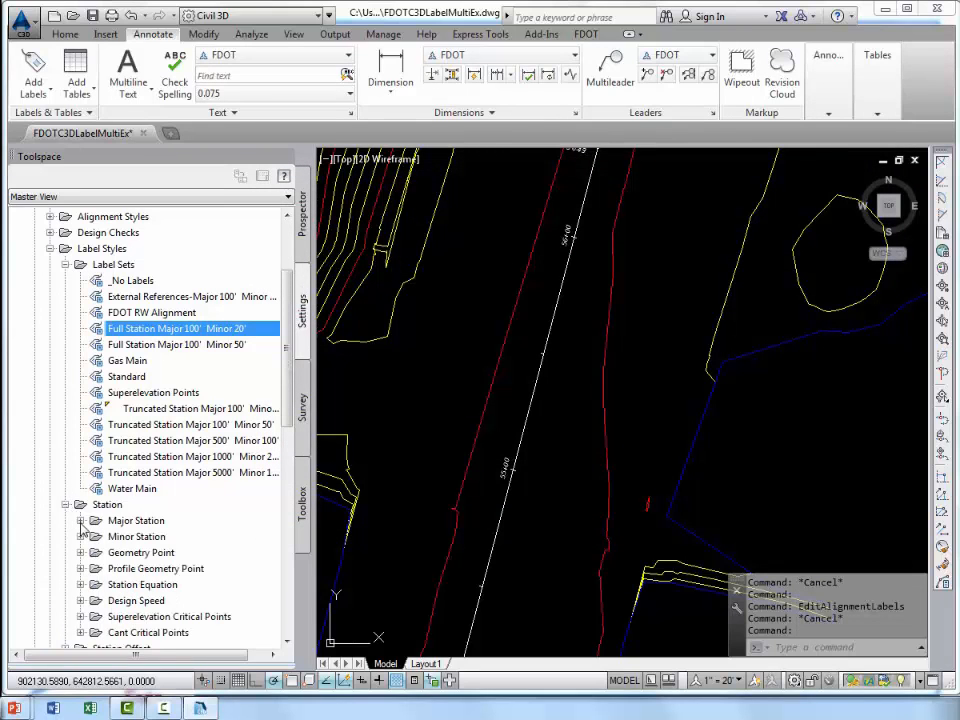
{"action": "left_click", "coordinate": [81, 521]}
{"action": "left_click", "coordinate": [80, 504]}
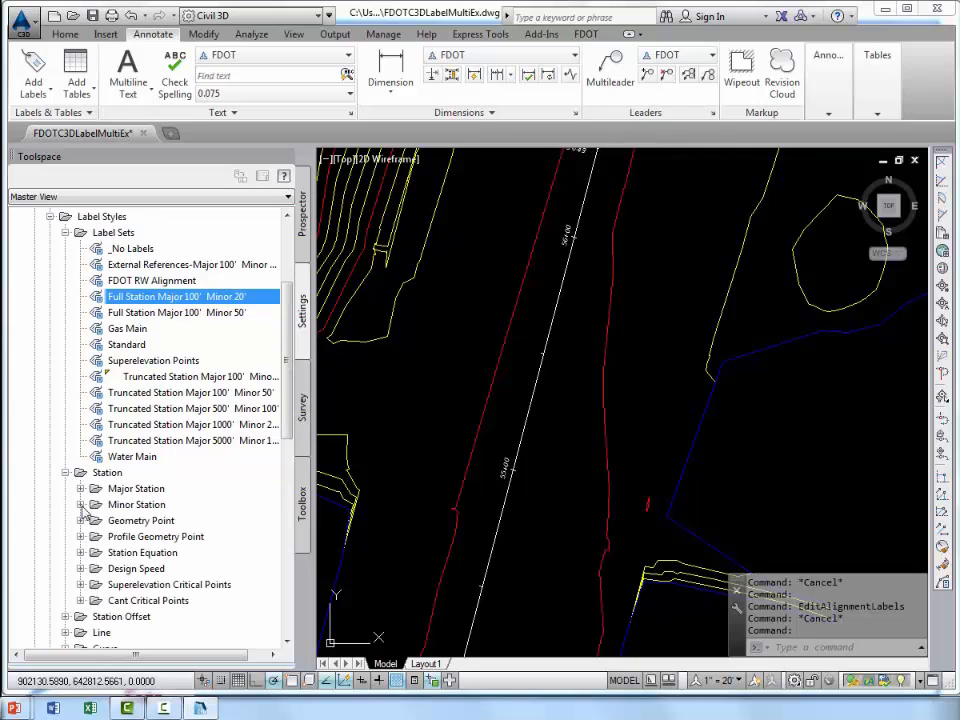
{"action": "left_click", "coordinate": [65, 472]}
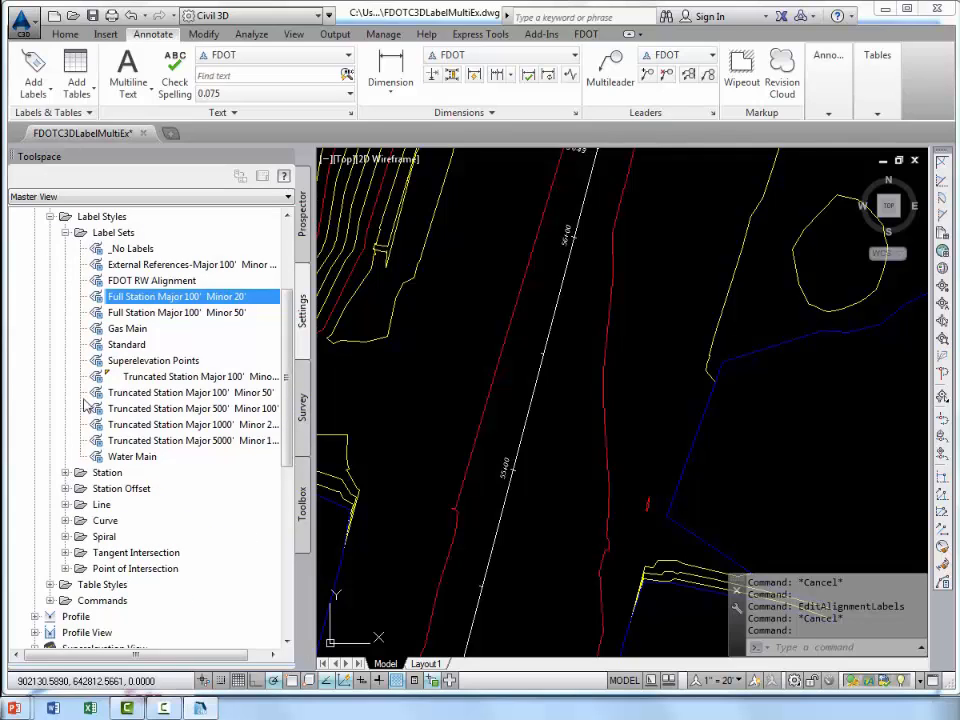
{"action": "left_click", "coordinate": [65, 232]}
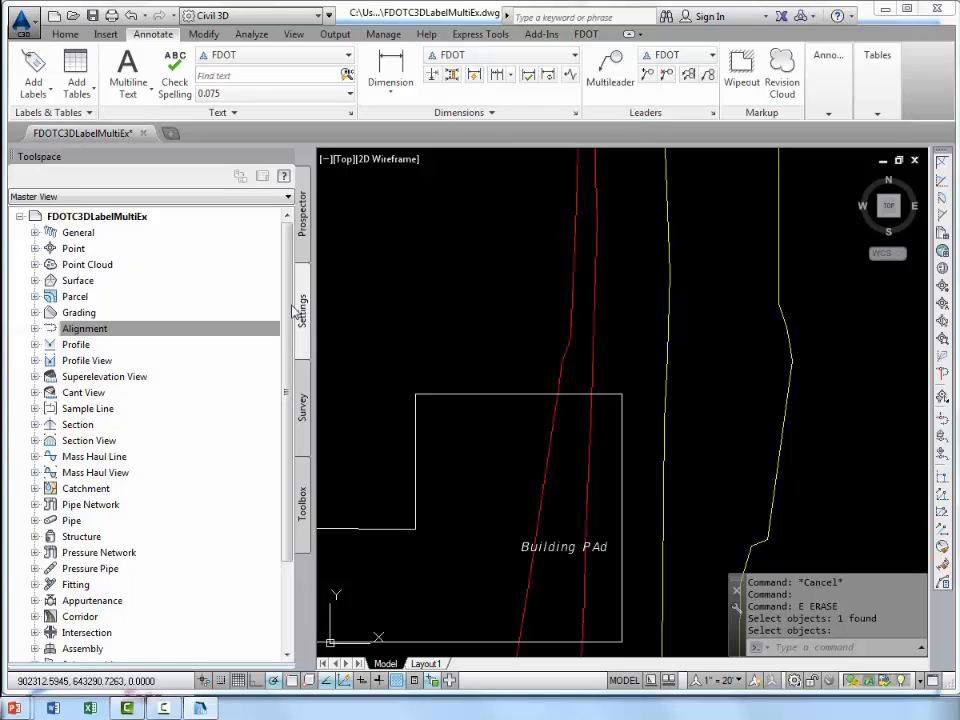
Copy the Standard spot elevation label style of the surface settings and name the copy Sta-Off-Elev-ex.
{"action": "left_click", "coordinate": [42, 328]}
{"action": "left_click", "coordinate": [35, 281]}
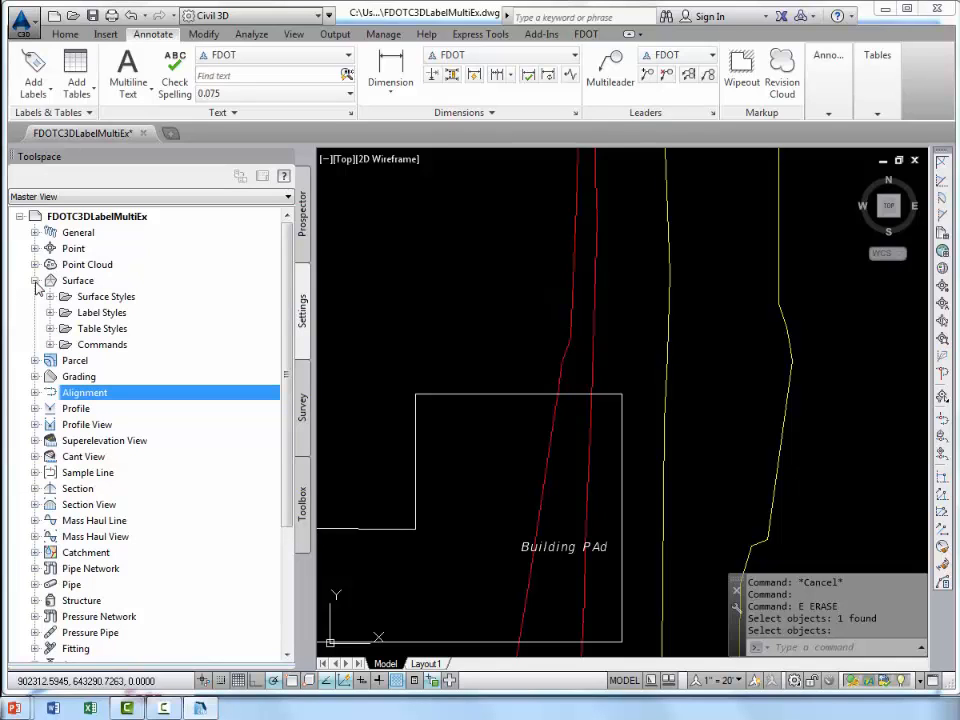
{"action": "left_click", "coordinate": [50, 313]}
{"action": "left_click", "coordinate": [65, 424]}
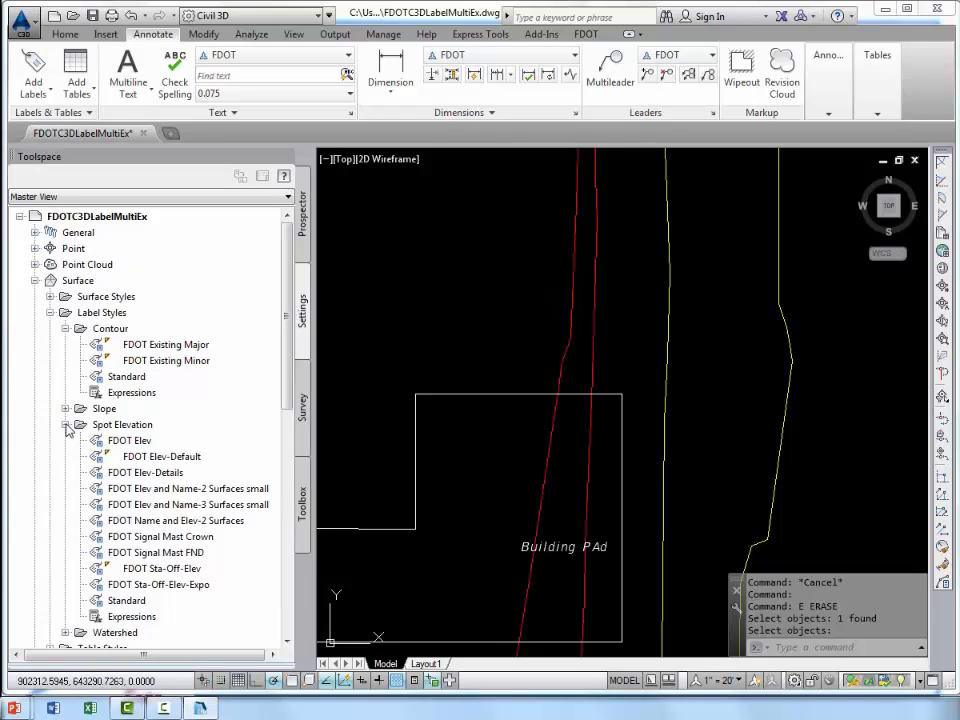
{"action": "left_click", "coordinate": [130, 601]}
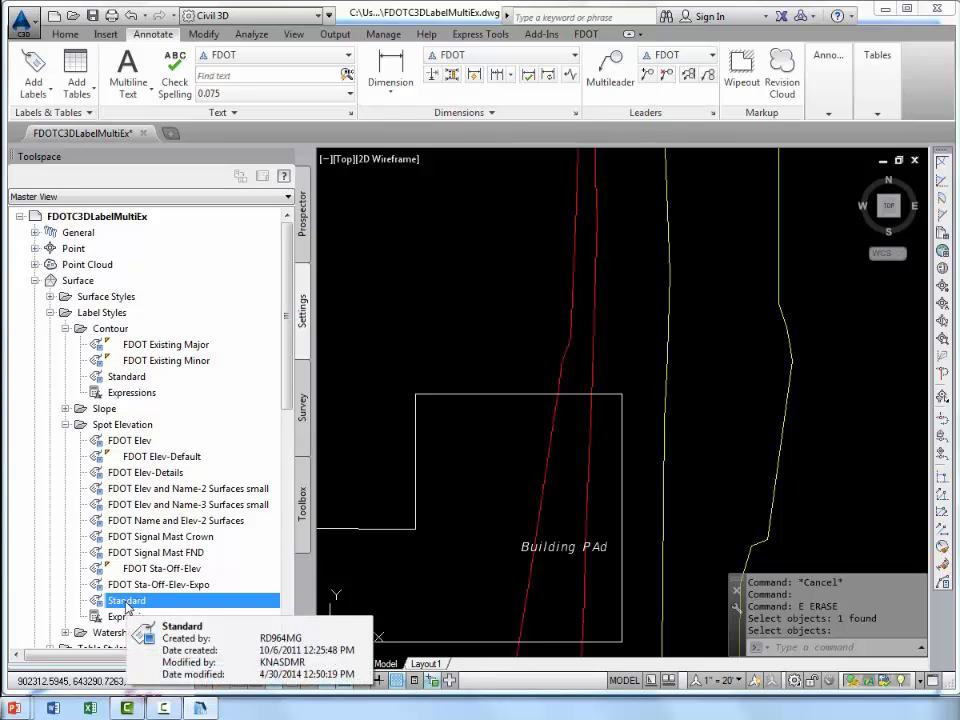
{"action": "right_click", "coordinate": [126, 604]}
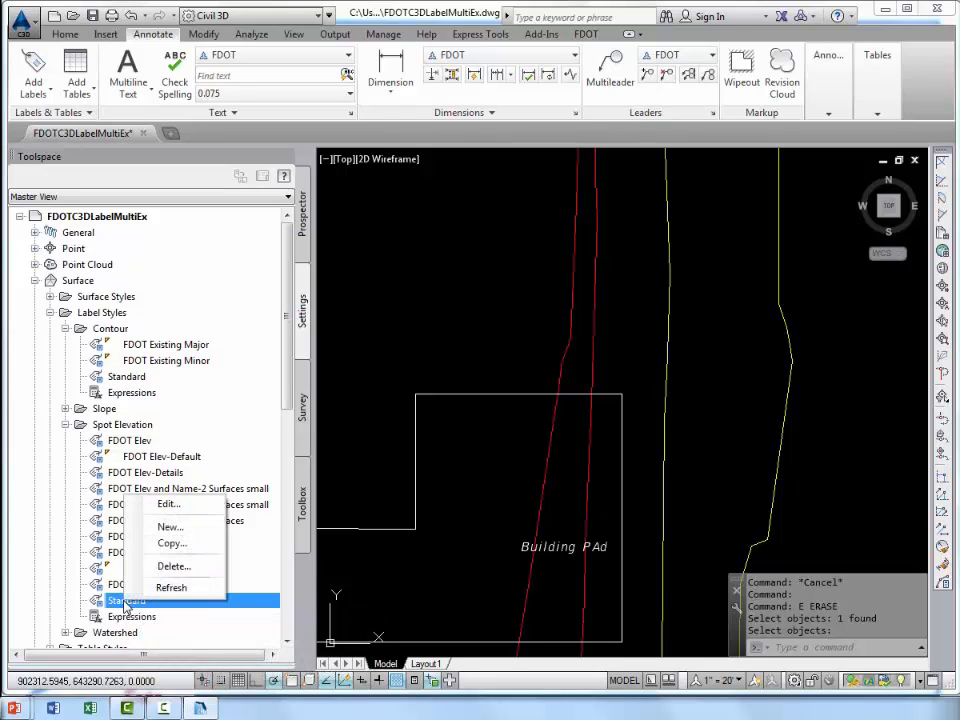
{"action": "left_click", "coordinate": [170, 545]}
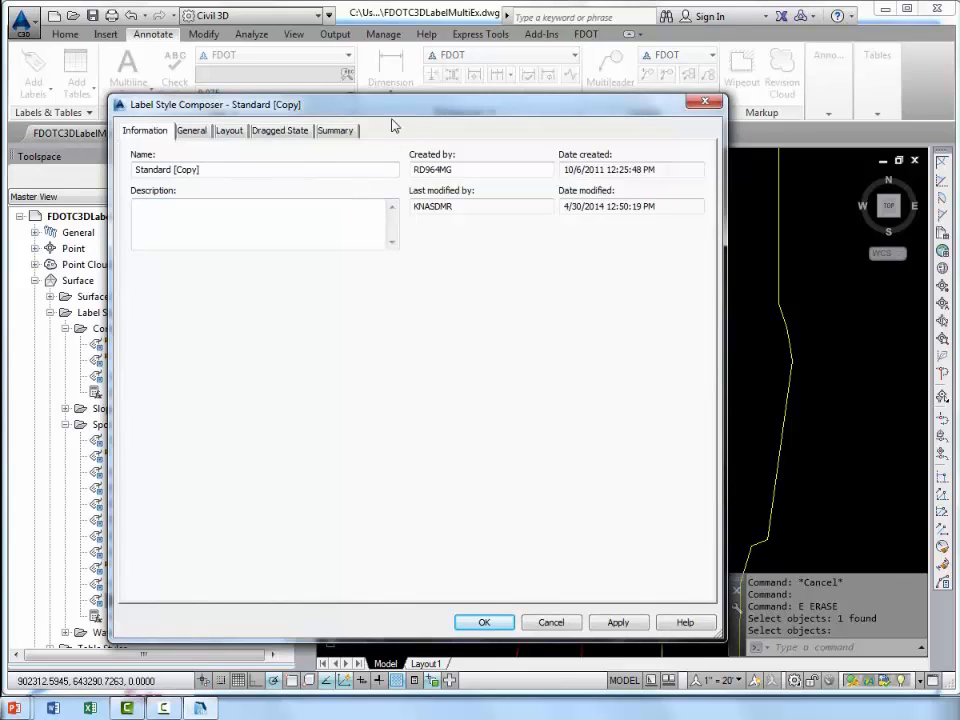
{"action": "double_click", "coordinate": [195, 169]}
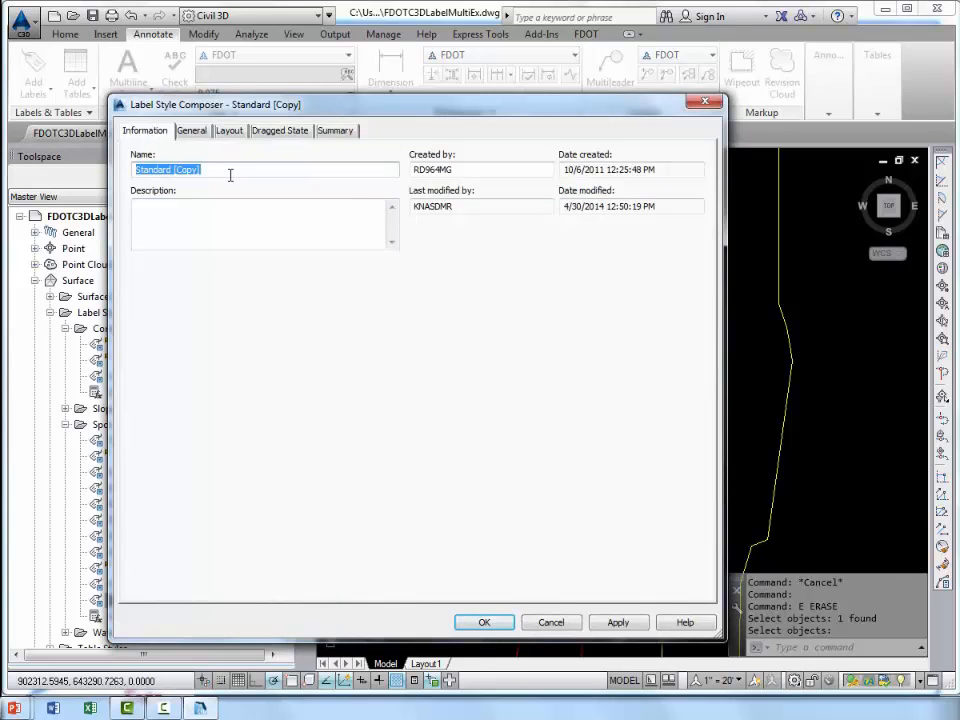
{"action": "type", "text": "Sts"}
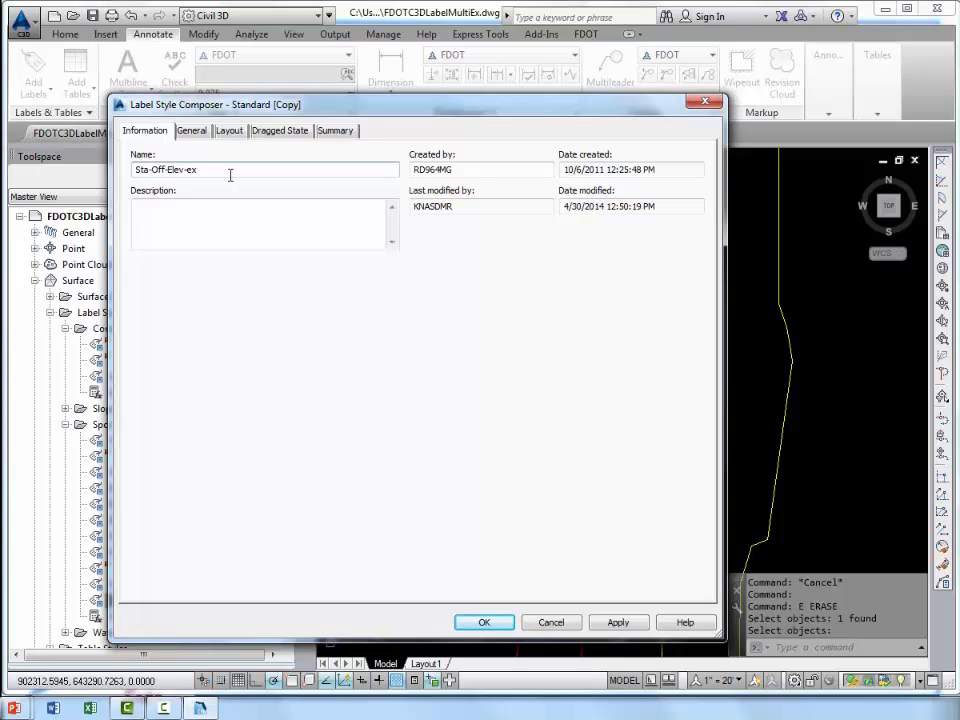
Set the text style of the Sta-Off-Elev-ex label style to FDOT.
{"action": "left_click", "coordinate": [193, 131]}
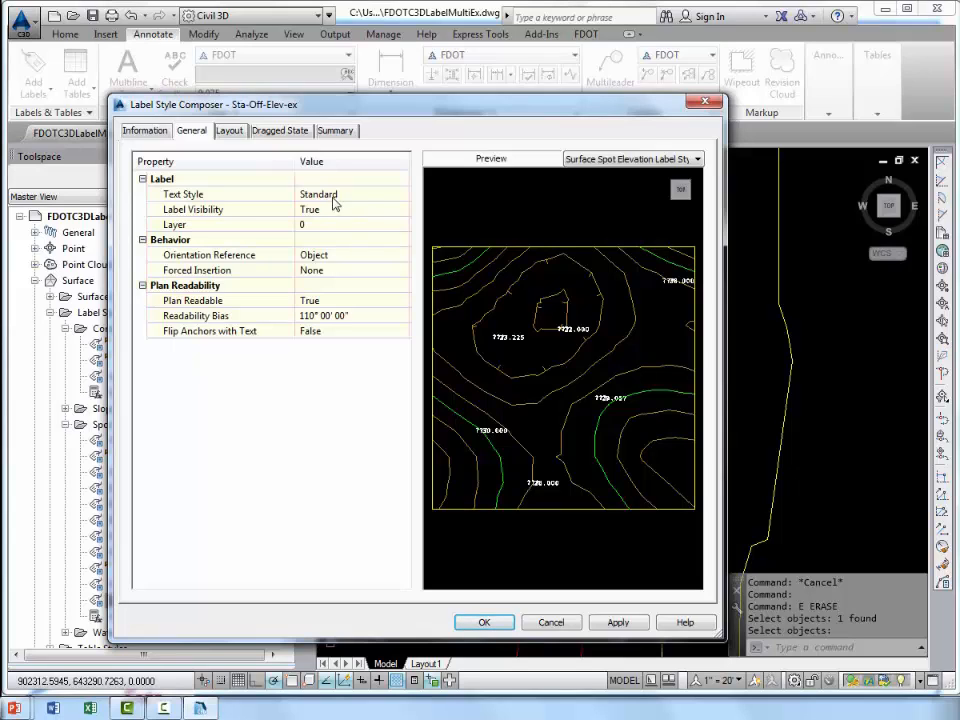
{"action": "left_click", "coordinate": [400, 196]}
{"action": "left_click", "coordinate": [401, 197]}
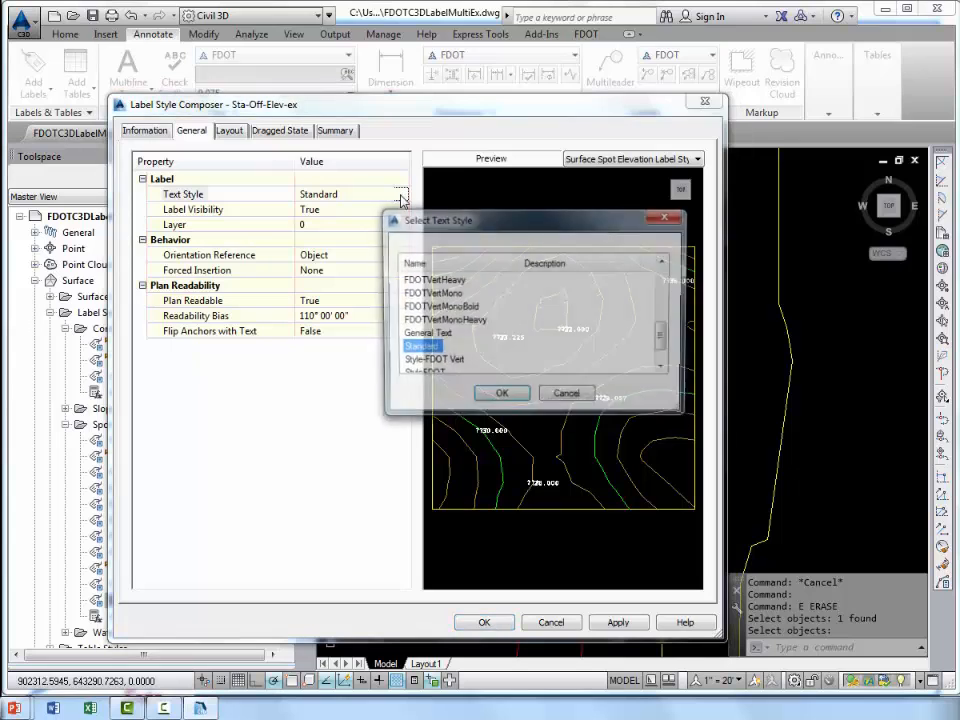
{"action": "left_click", "coordinate": [422, 307]}
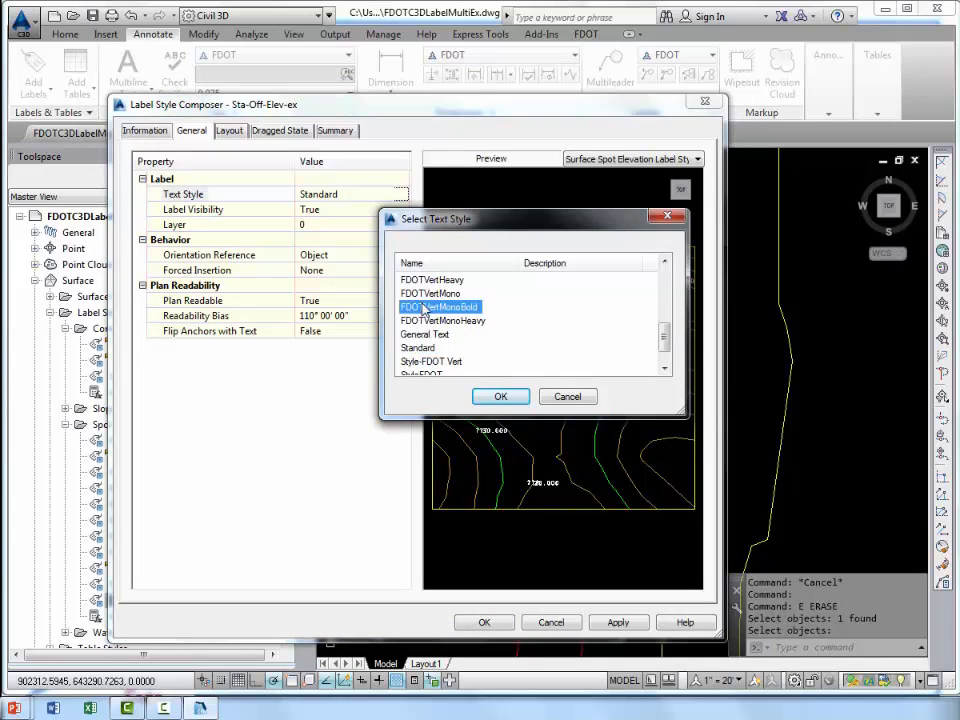
{"action": "scroll", "coordinate": [424, 308], "scroll_direction": "up", "scroll_amount": 3}
{"action": "scroll", "coordinate": [427, 309], "scroll_direction": "up", "scroll_amount": 1}
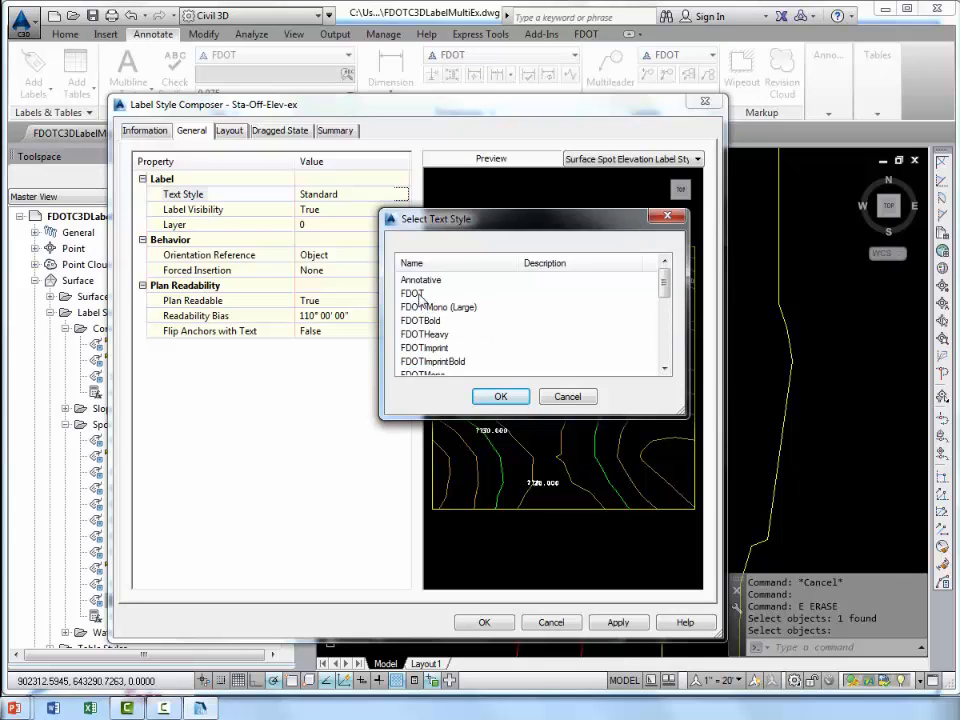
{"action": "left_click", "coordinate": [412, 293]}
{"action": "left_click", "coordinate": [501, 398]}
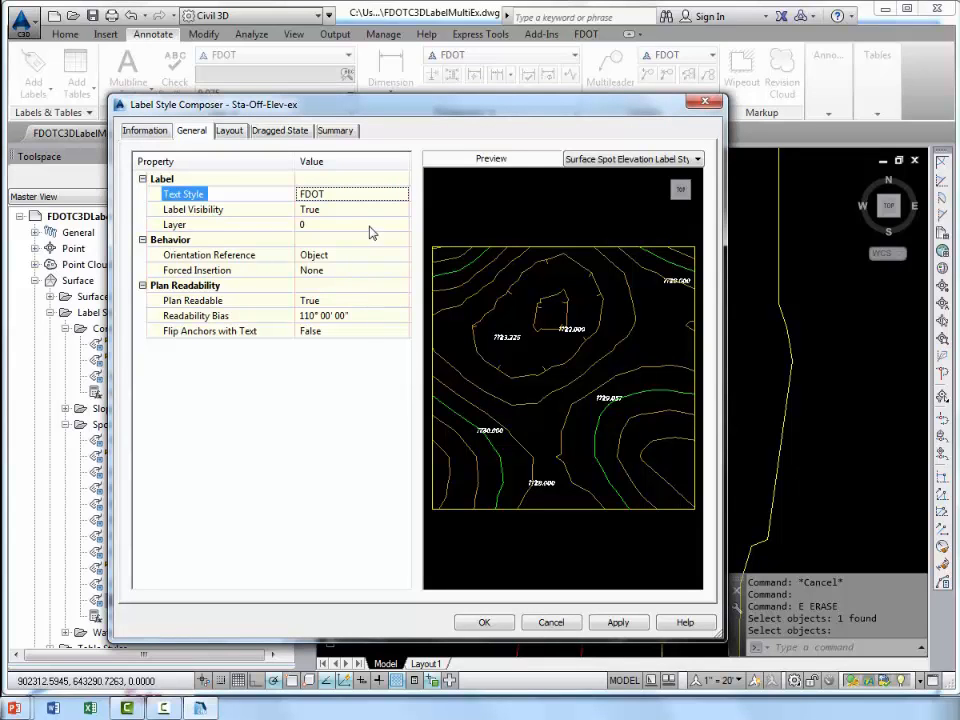
Assign the Sta-Off-Elev-ex label style to the TextElevLabel layer.
{"action": "left_click", "coordinate": [272, 225]}
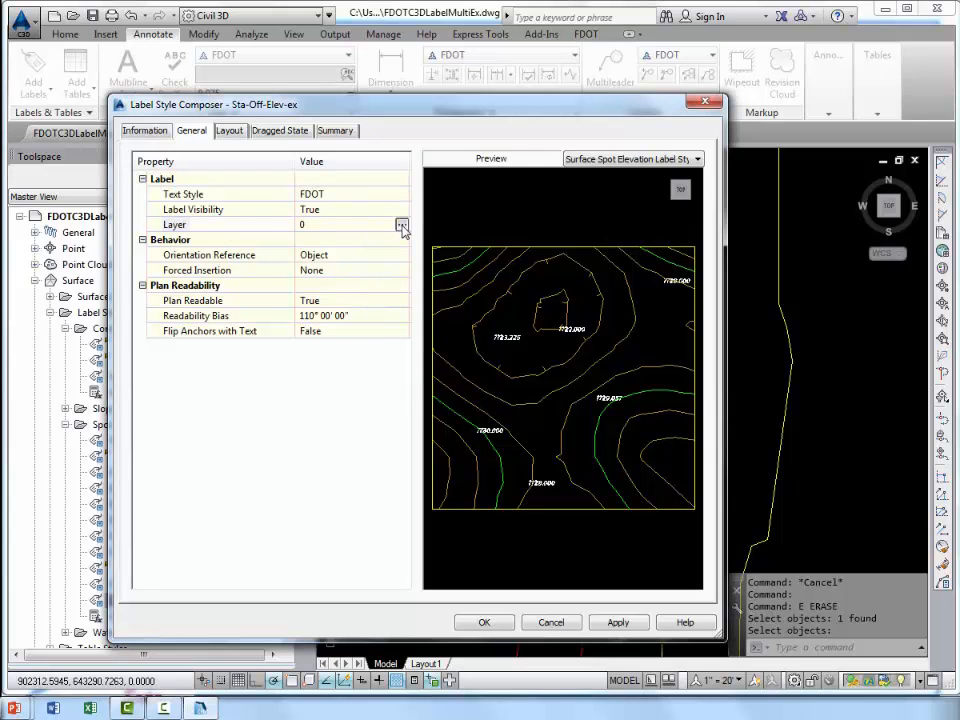
{"action": "left_click", "coordinate": [401, 226]}
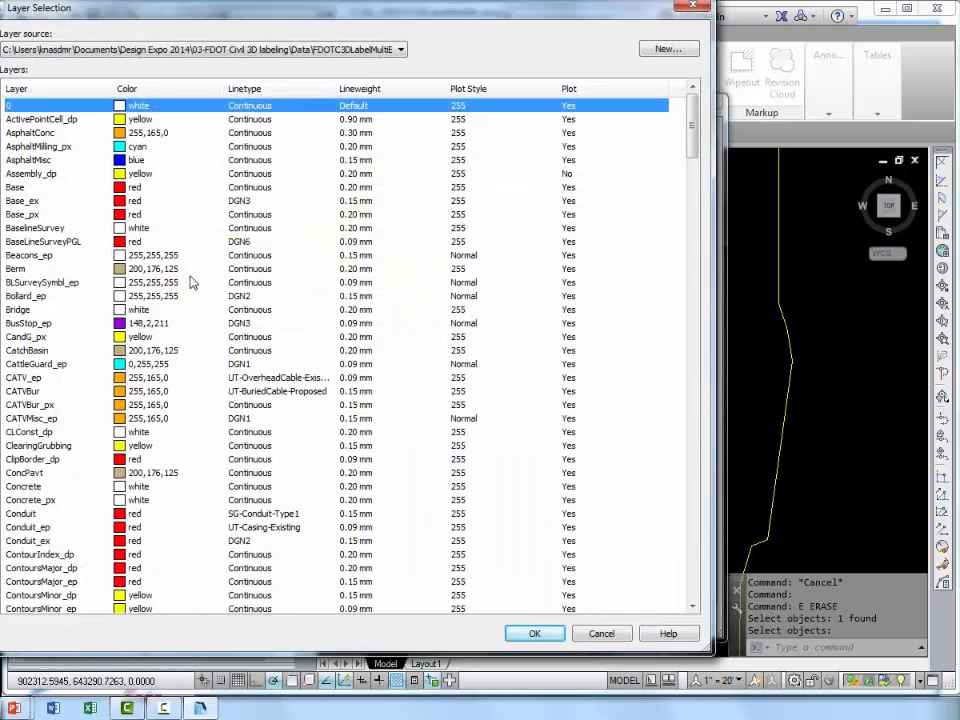
{"action": "left_click", "coordinate": [62, 283]}
{"action": "scroll", "coordinate": [47, 336], "scroll_direction": "down", "scroll_amount": 5}
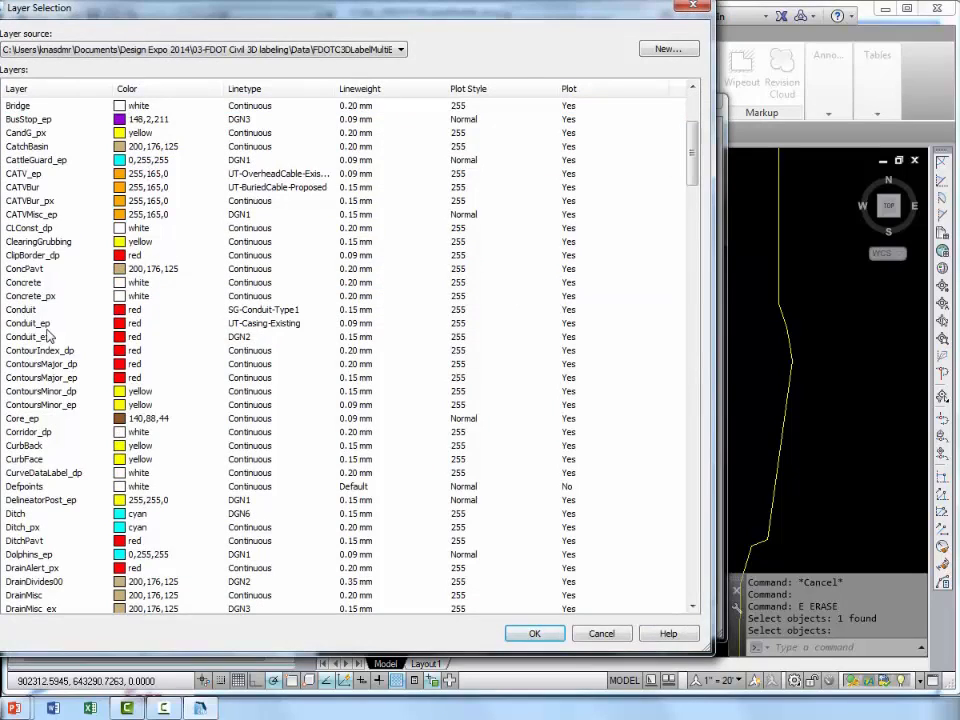
{"action": "scroll", "coordinate": [47, 336], "scroll_direction": "down", "scroll_amount": 20}
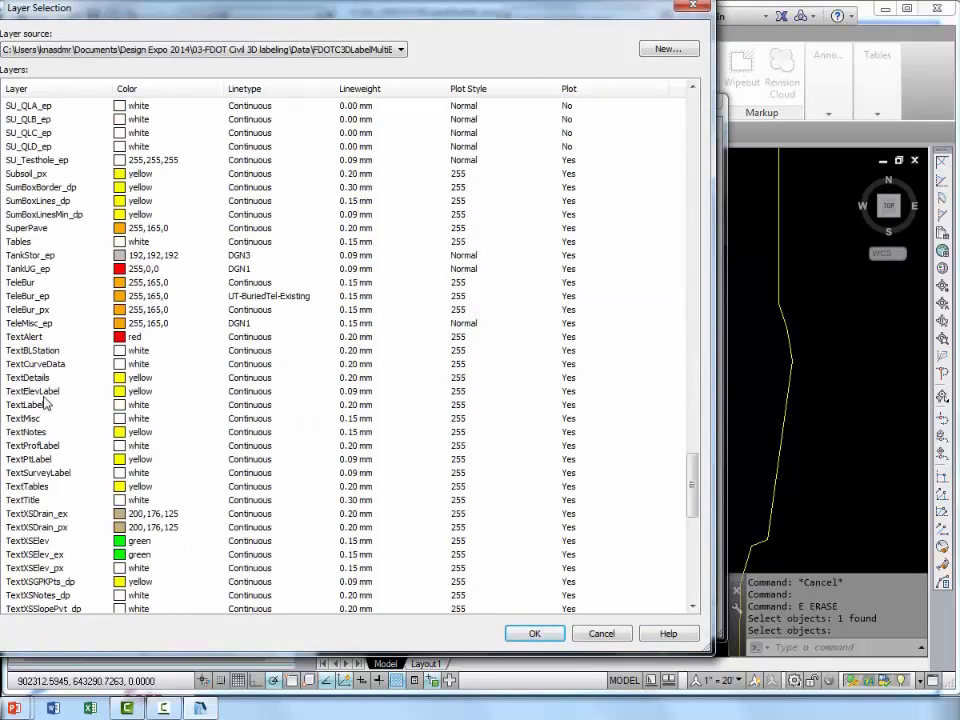
{"action": "left_click", "coordinate": [42, 392]}
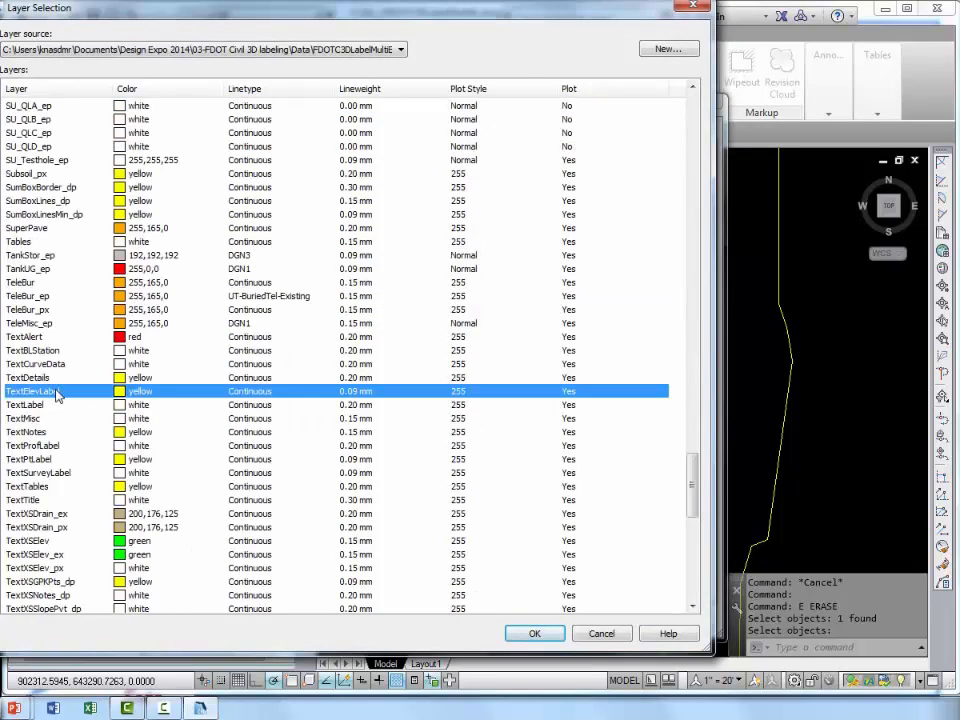
{"action": "left_click", "coordinate": [531, 634]}
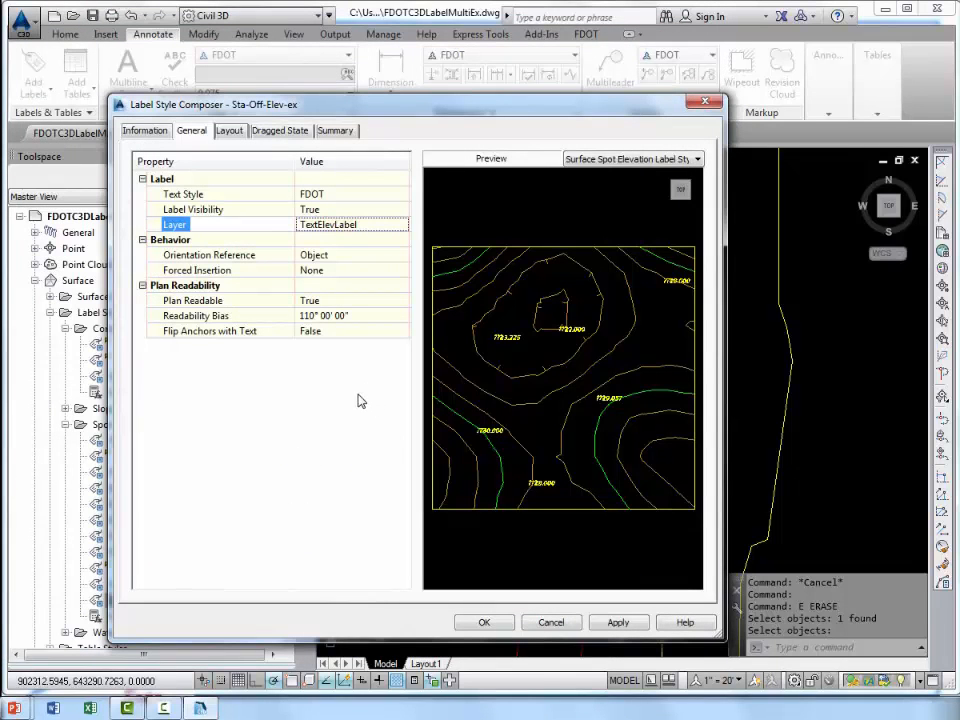
Review the layout properties of the label style's Surface Elevation and Station and Offset components.
{"action": "left_click", "coordinate": [230, 131]}
{"action": "left_click", "coordinate": [240, 170]}
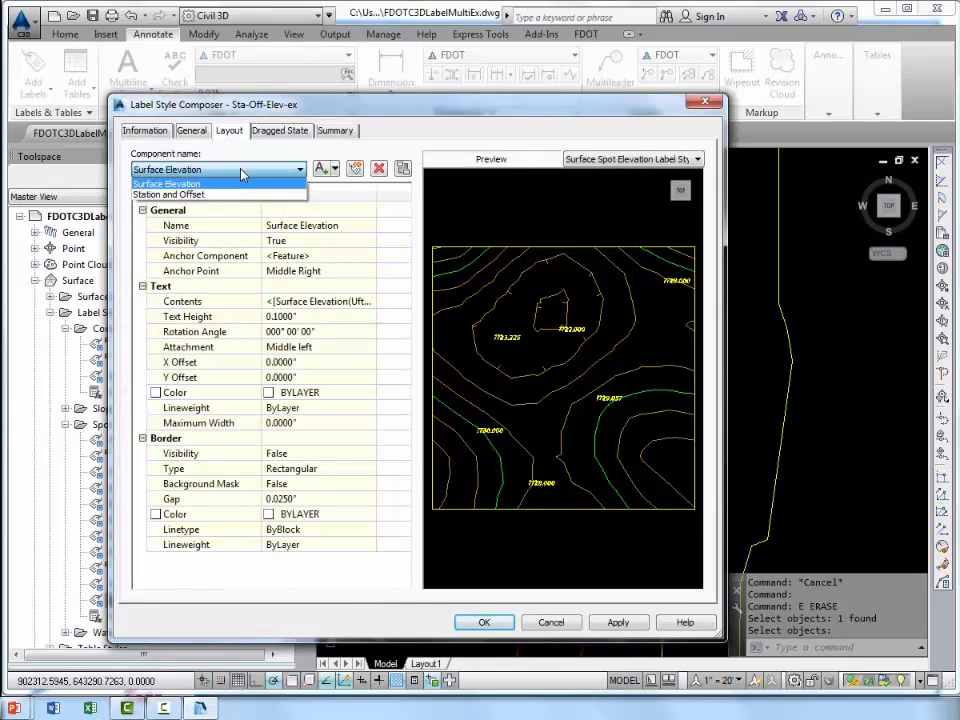
{"action": "left_click", "coordinate": [215, 184]}
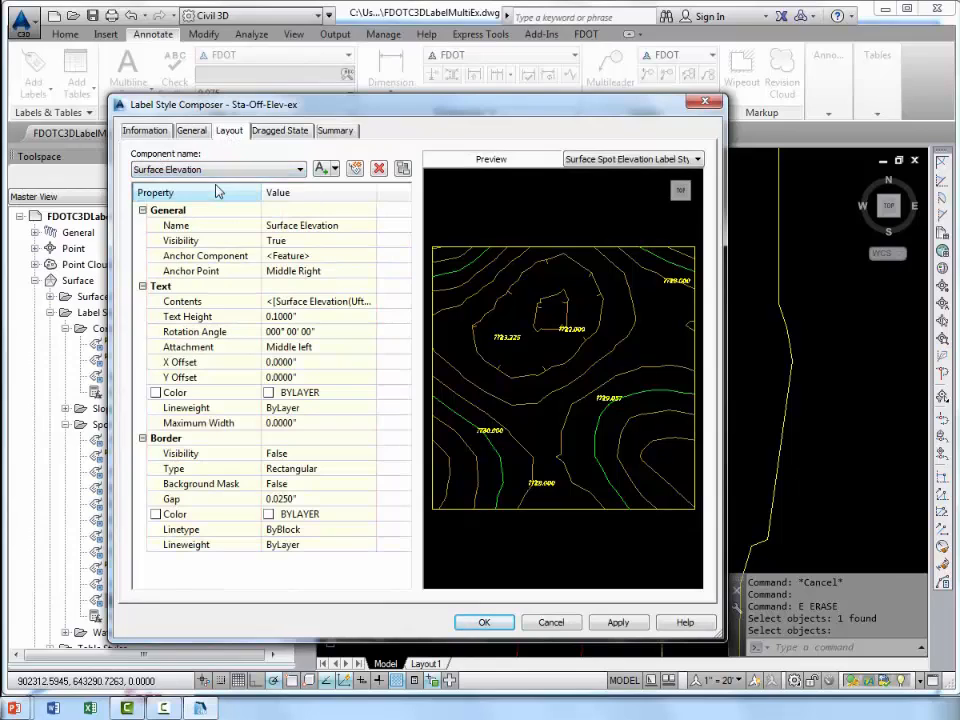
{"action": "left_click", "coordinate": [232, 171]}
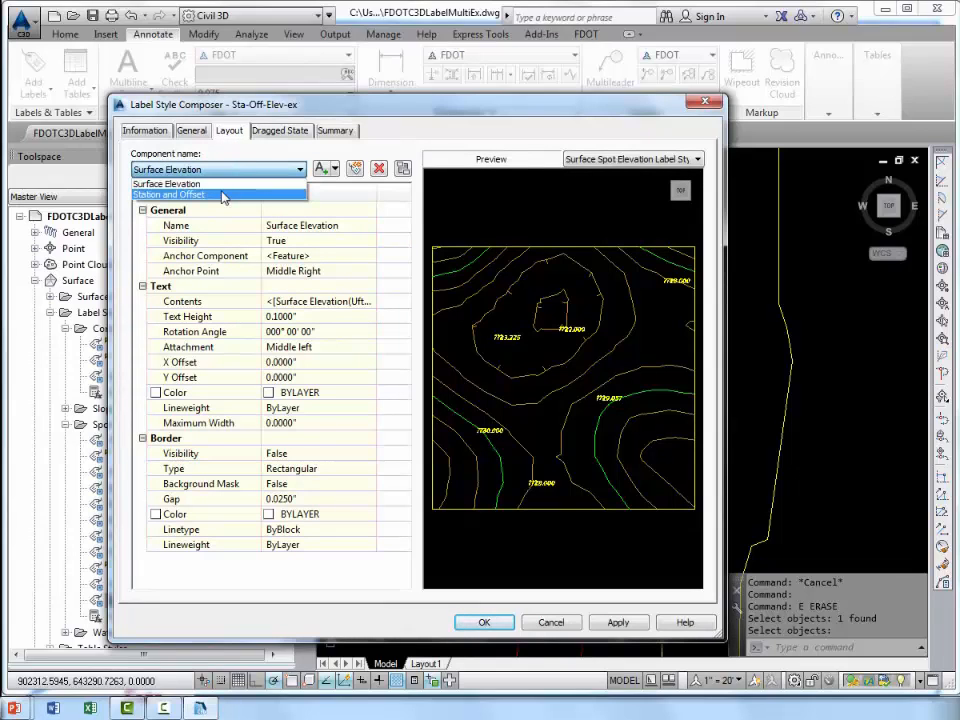
{"action": "left_click", "coordinate": [224, 195]}
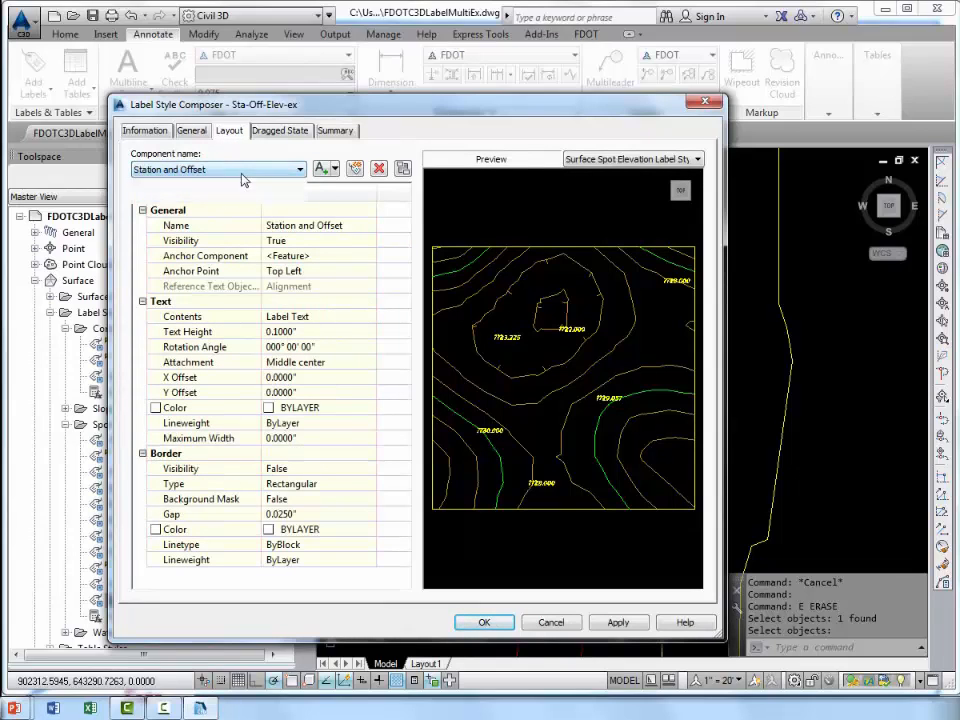
Set the anchor point of the Surface Elevation component to Bottom Left.
{"action": "left_click", "coordinate": [299, 170]}
{"action": "left_click", "coordinate": [218, 185]}
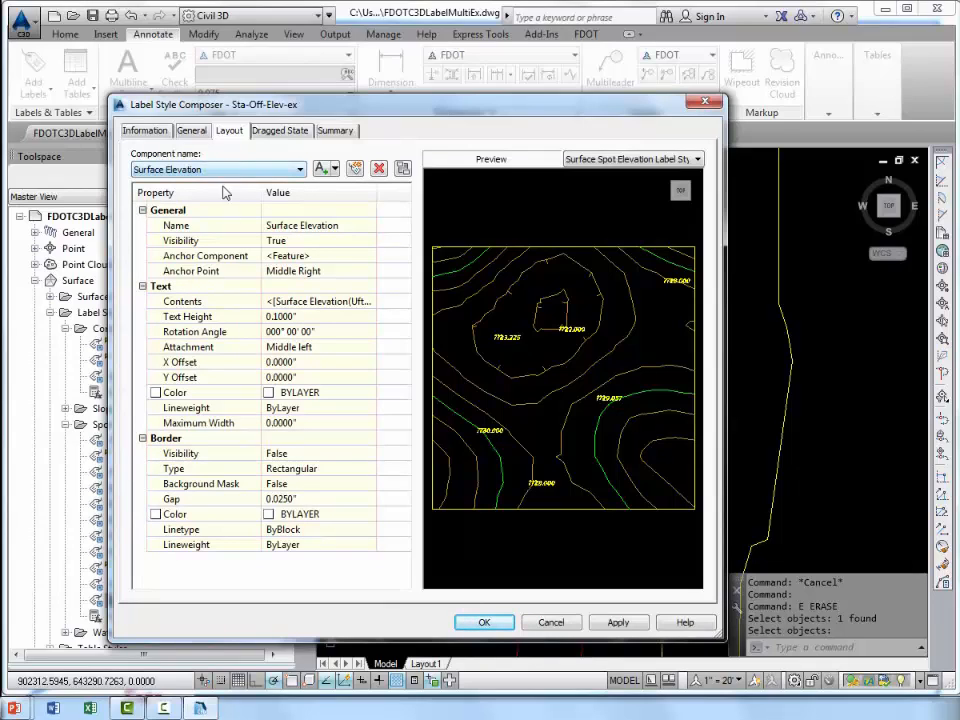
{"action": "left_click", "coordinate": [332, 278]}
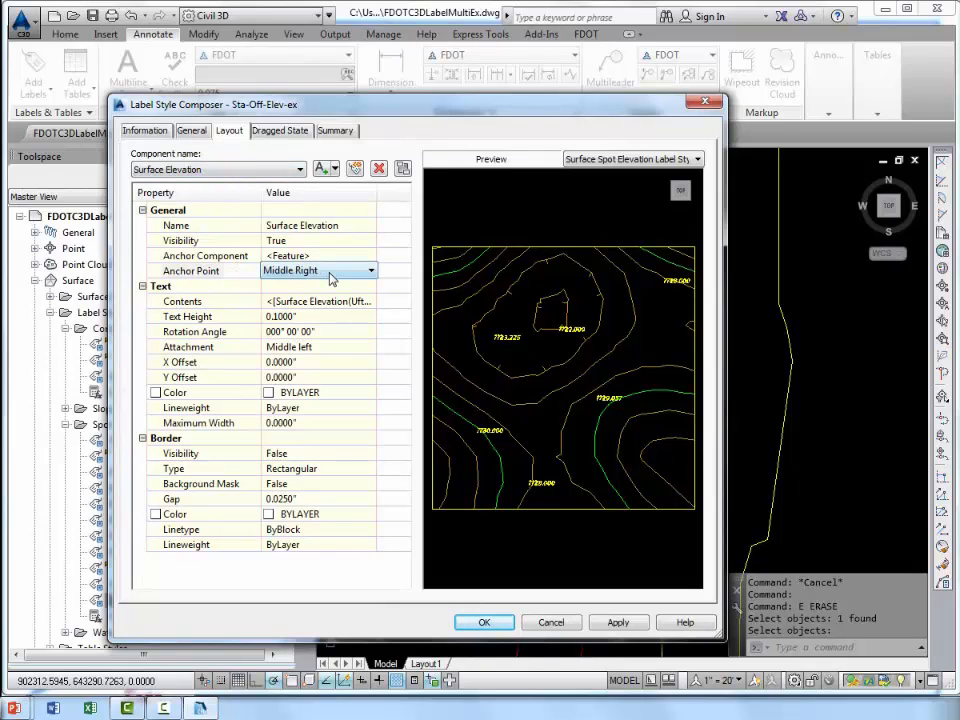
{"action": "left_click", "coordinate": [332, 280]}
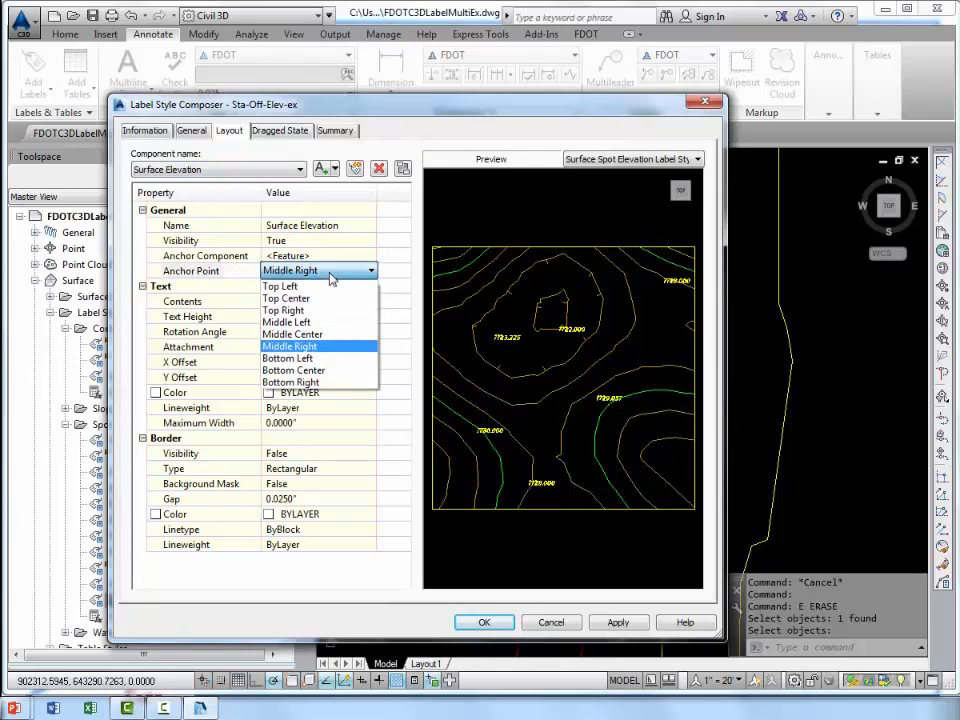
{"action": "left_click", "coordinate": [318, 360]}
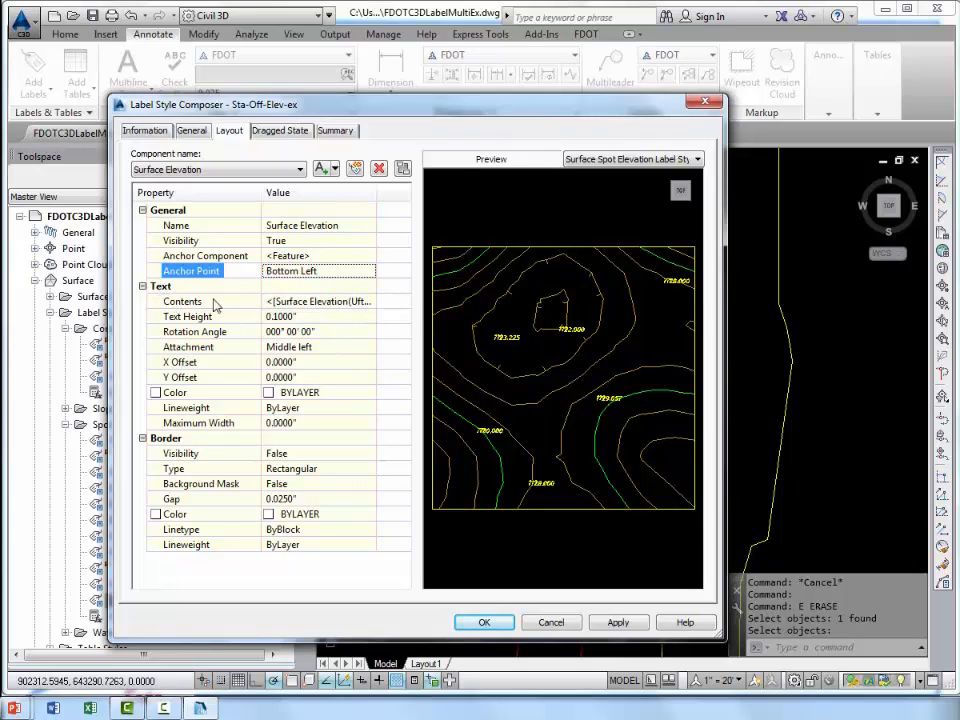
Replace the default contents of the Surface Elevation component with the prefix EL.
{"action": "left_click", "coordinate": [367, 305]}
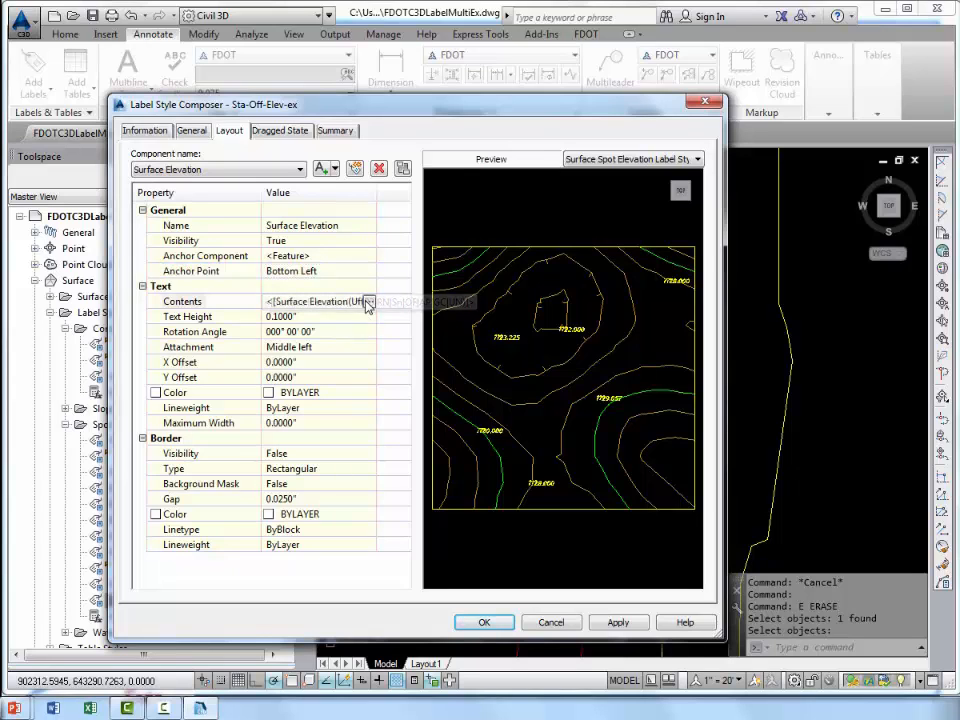
{"action": "left_click", "coordinate": [369, 302]}
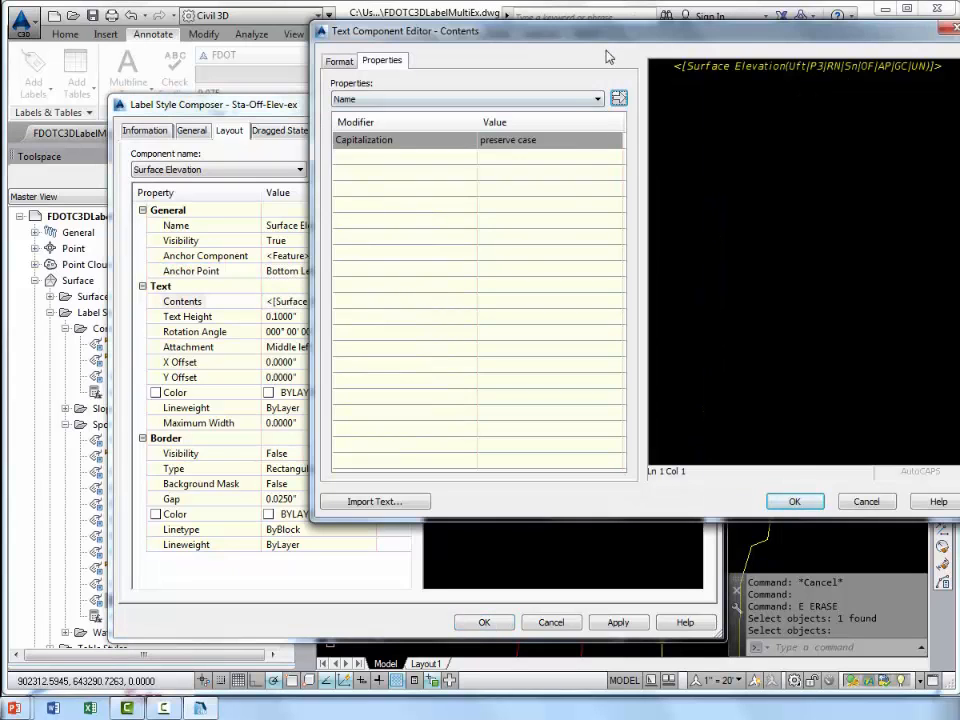
{"action": "left_click_drag", "start_coordinate": [455, 38], "coordinate": [257, 77]}
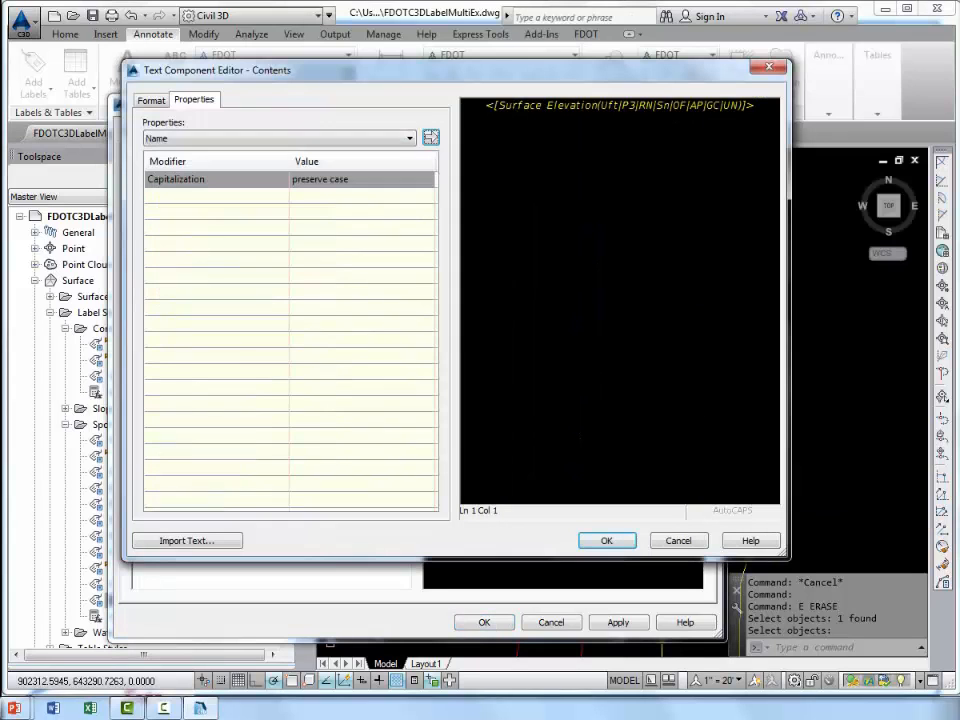
{"action": "left_click", "coordinate": [187, 139]}
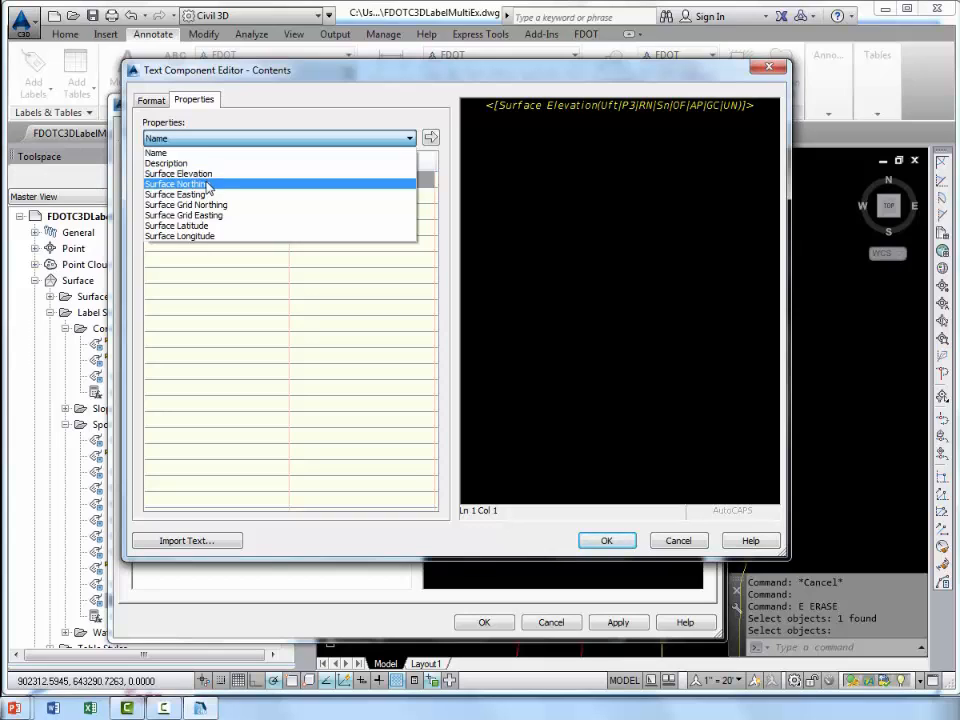
{"action": "left_click", "coordinate": [297, 115]}
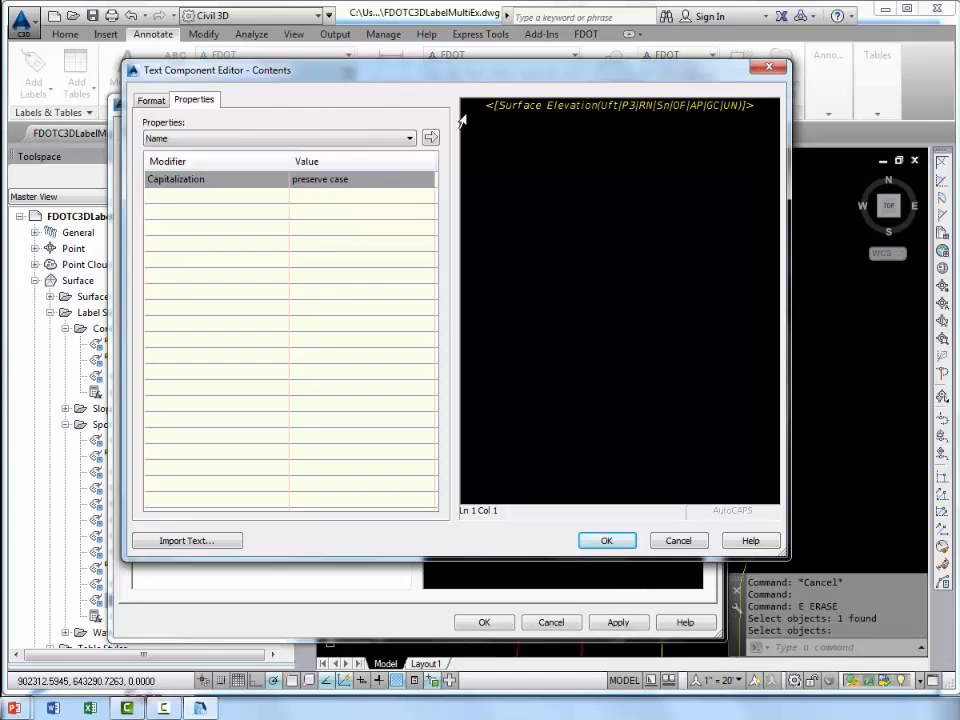
{"action": "left_click", "coordinate": [571, 110]}
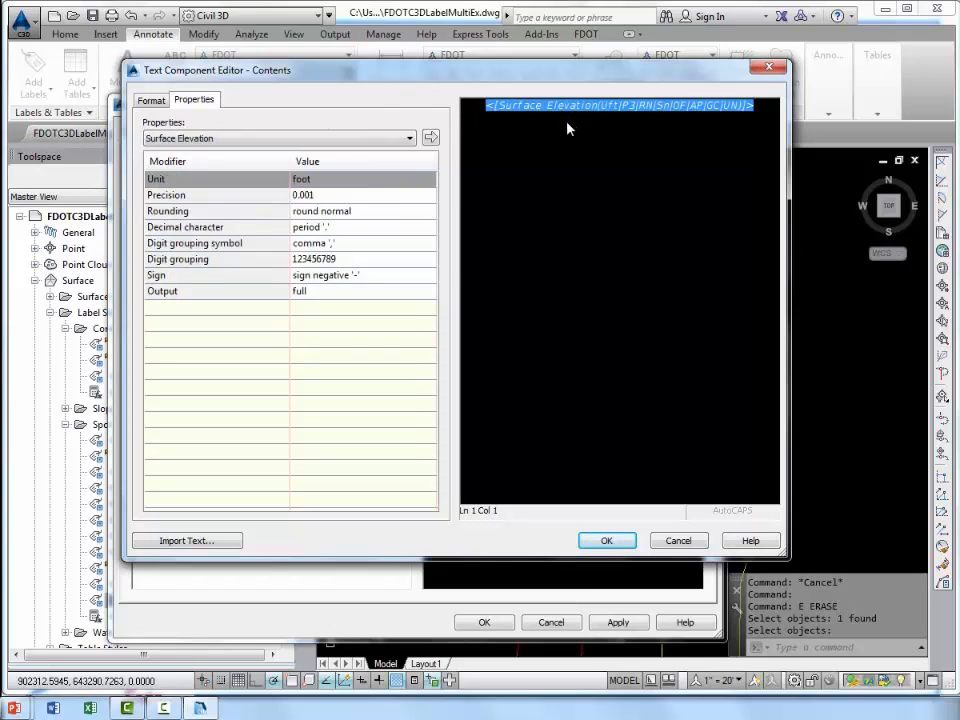
{"action": "key", "text": "Delete"}
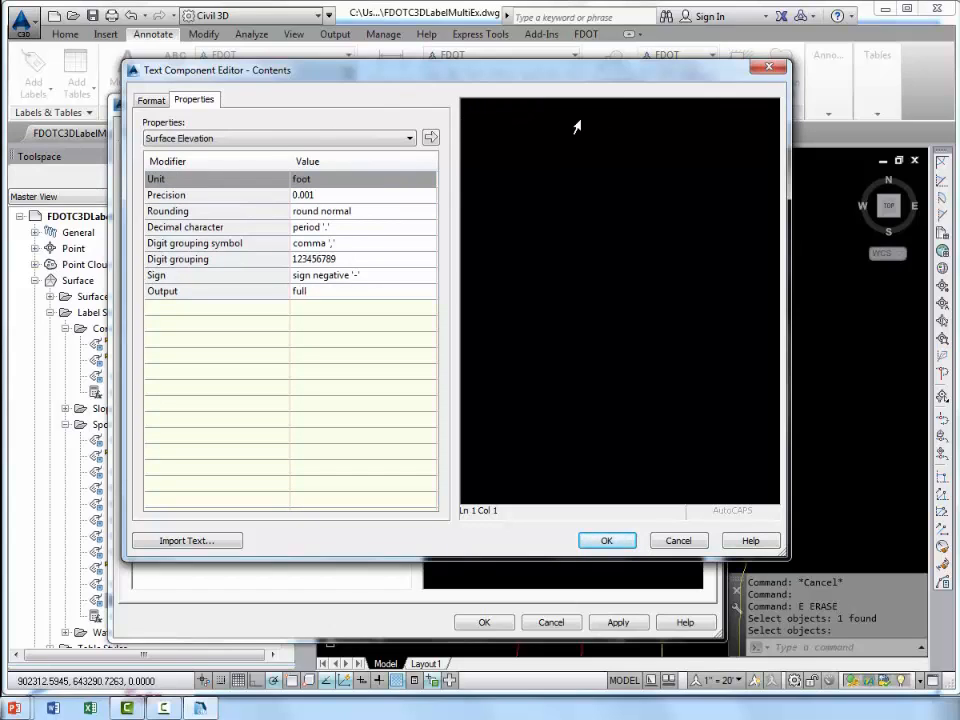
{"action": "type", "text": "EL."}
Insert the Surface Elevation property with 0.1 precision after the EL. prefix, and set the component's attachment to Top left.
{"action": "left_click", "coordinate": [358, 138]}
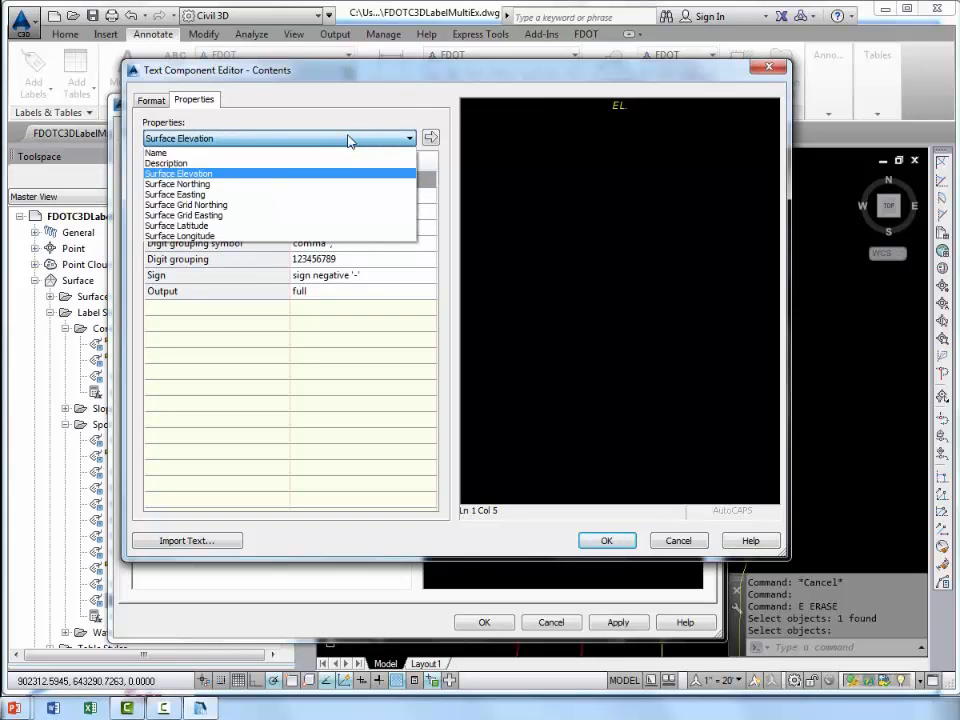
{"action": "left_click", "coordinate": [258, 175]}
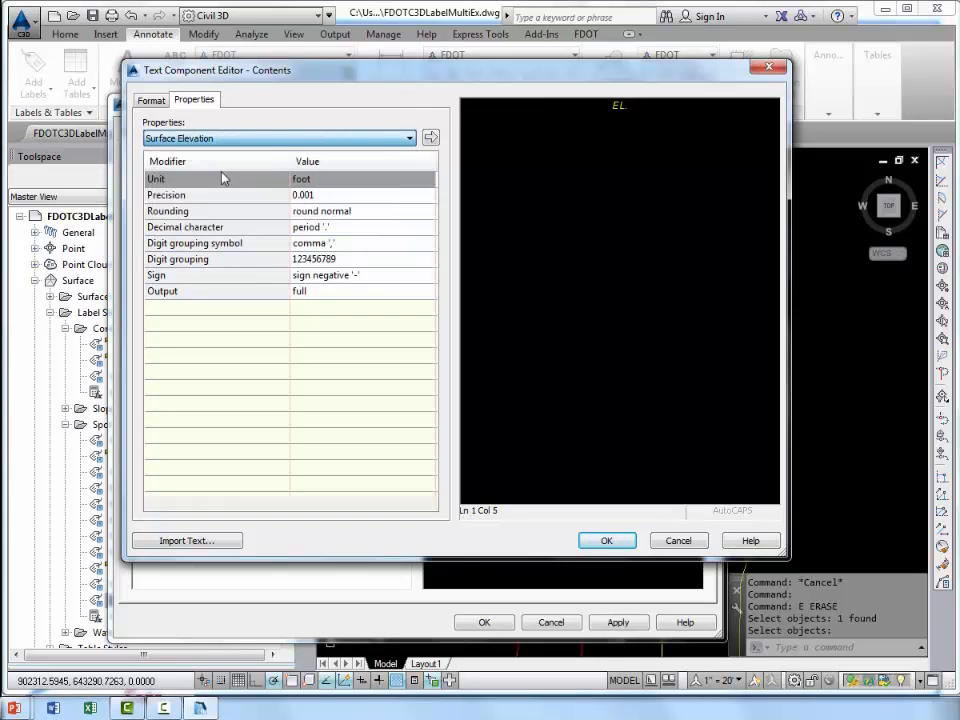
{"action": "left_click", "coordinate": [354, 195]}
{"action": "left_click", "coordinate": [362, 199]}
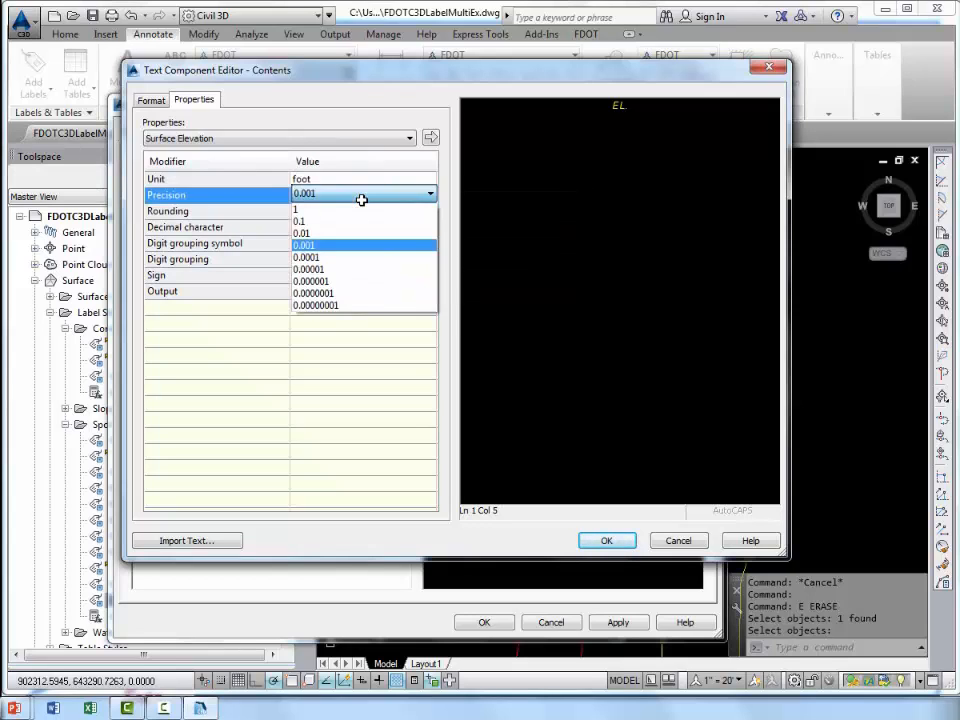
{"action": "left_click", "coordinate": [346, 221]}
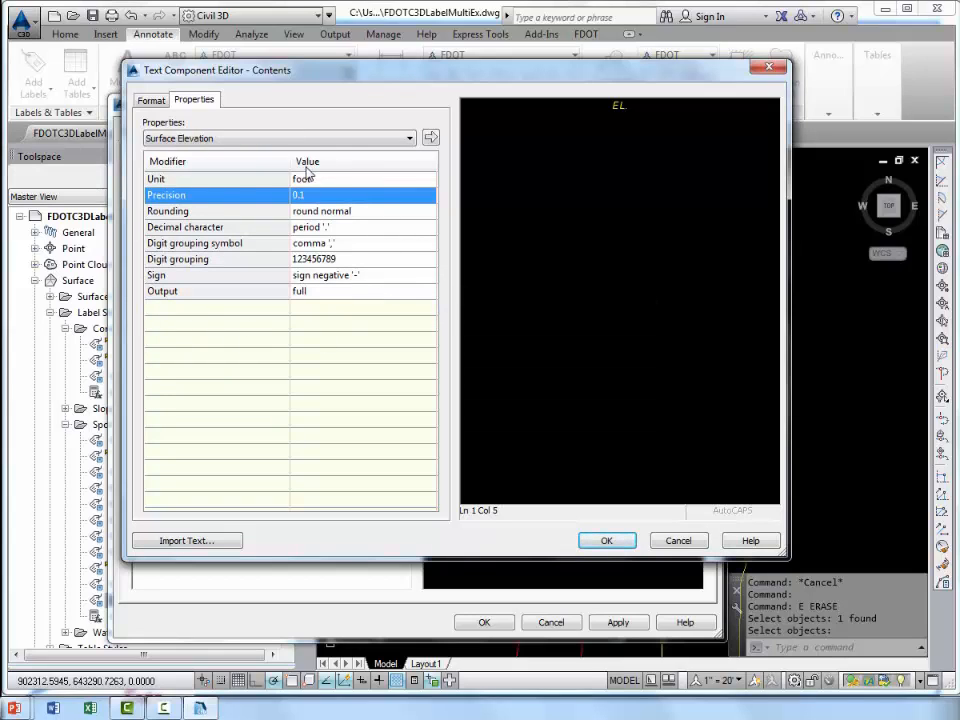
{"action": "left_click", "coordinate": [432, 139]}
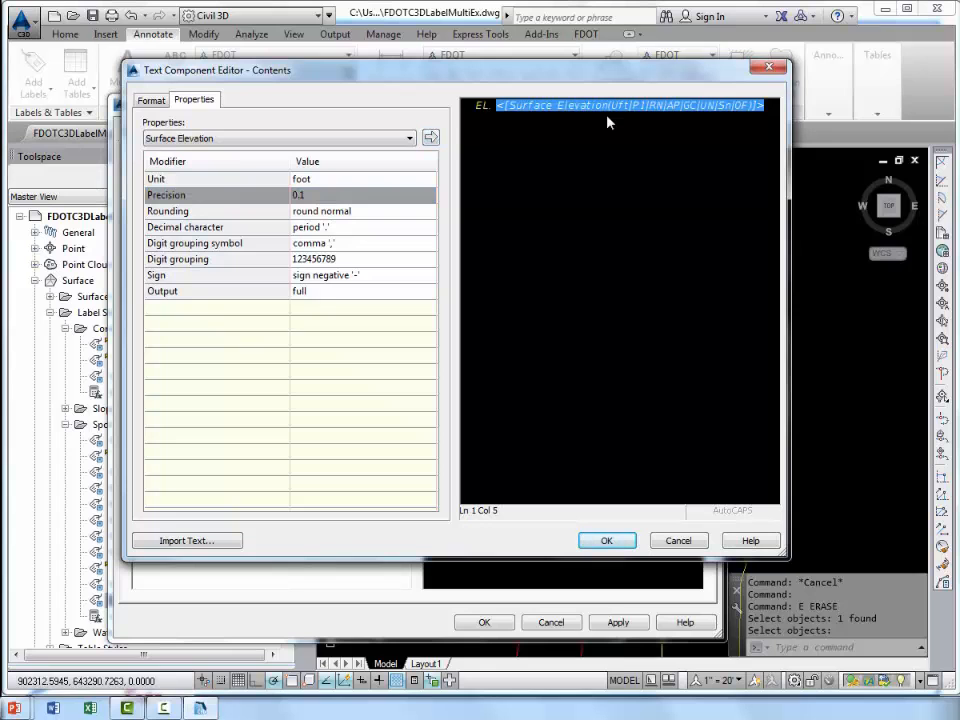
{"action": "left_click", "coordinate": [605, 540]}
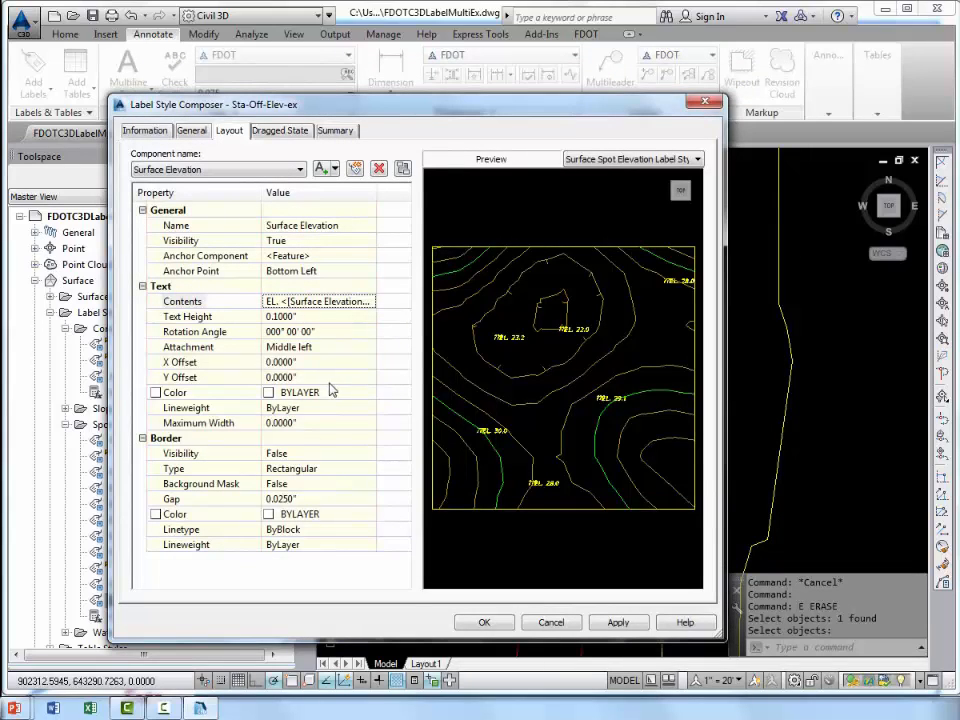
{"action": "left_click", "coordinate": [352, 347]}
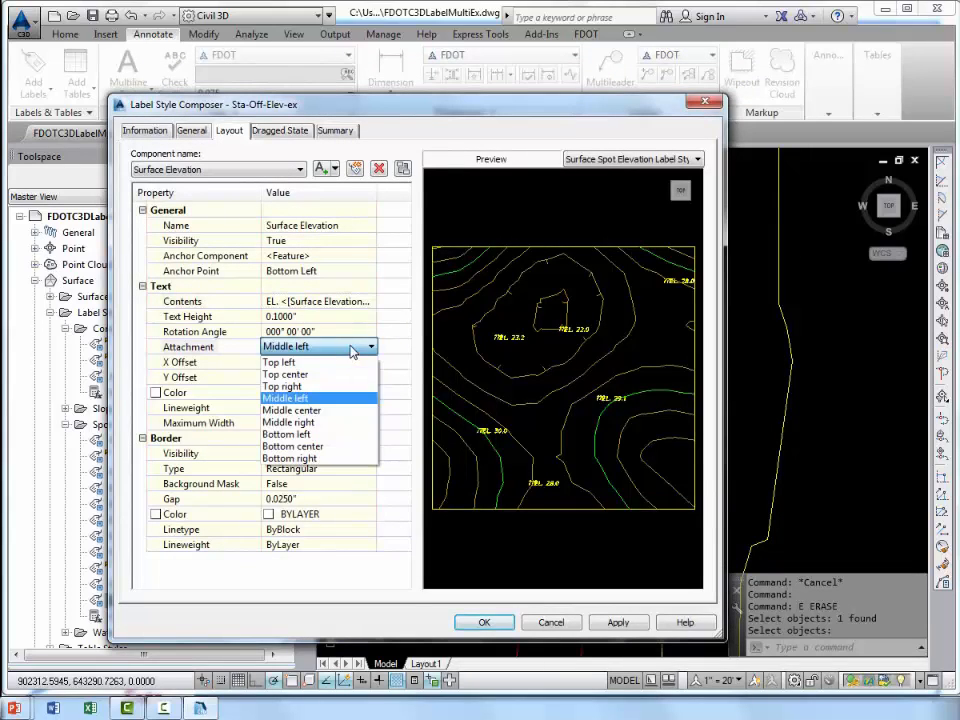
{"action": "left_click", "coordinate": [281, 362]}
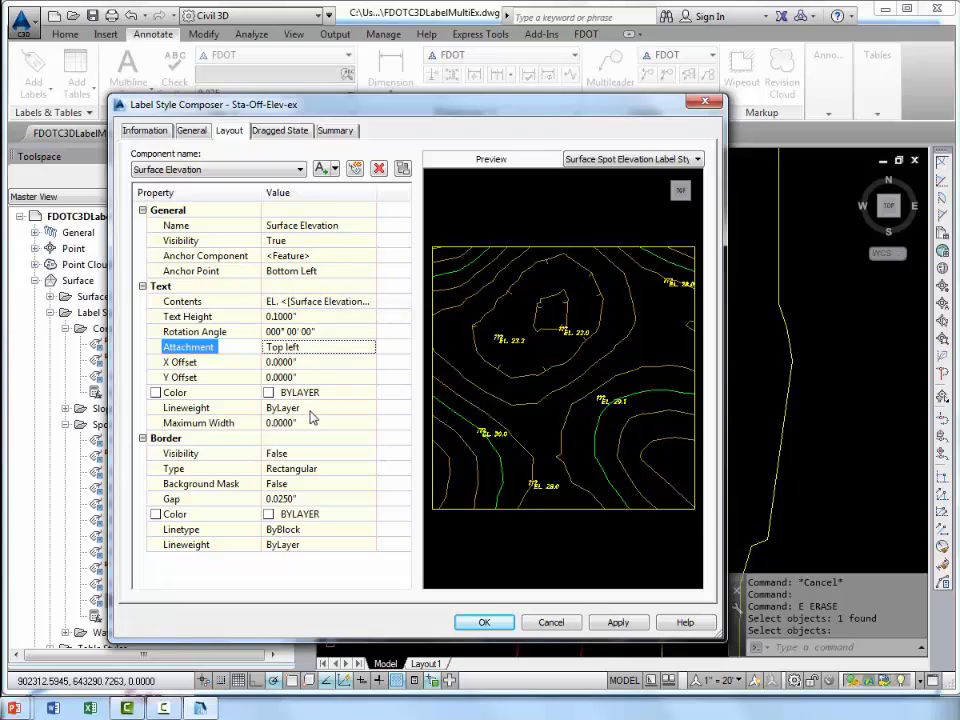
Delete the Station and Offset component from the label style.
{"action": "left_click", "coordinate": [273, 172]}
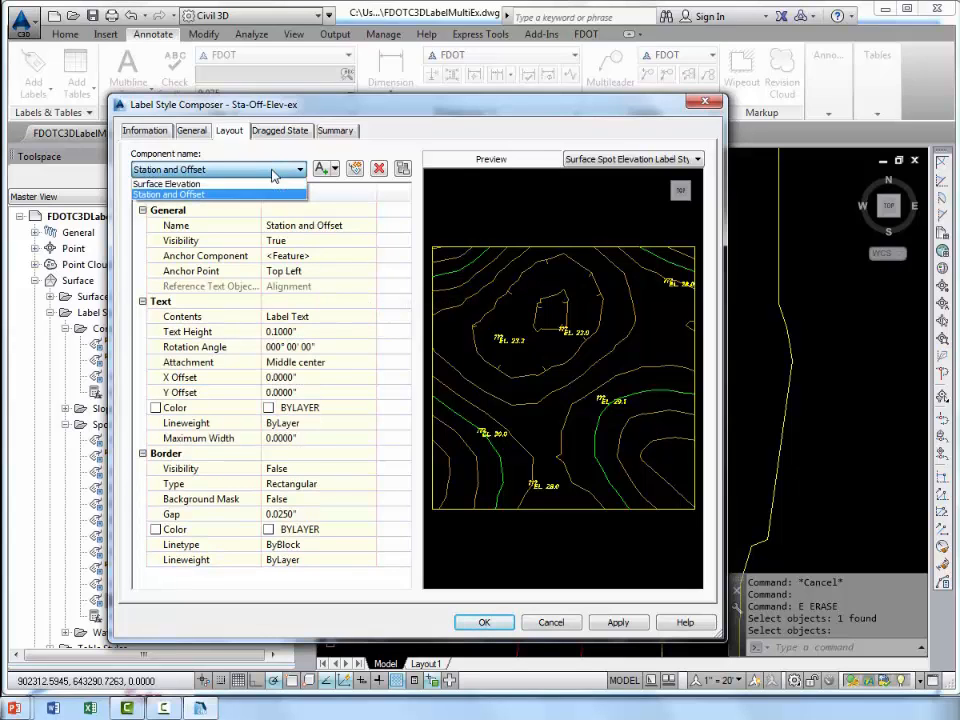
{"action": "left_click", "coordinate": [209, 195]}
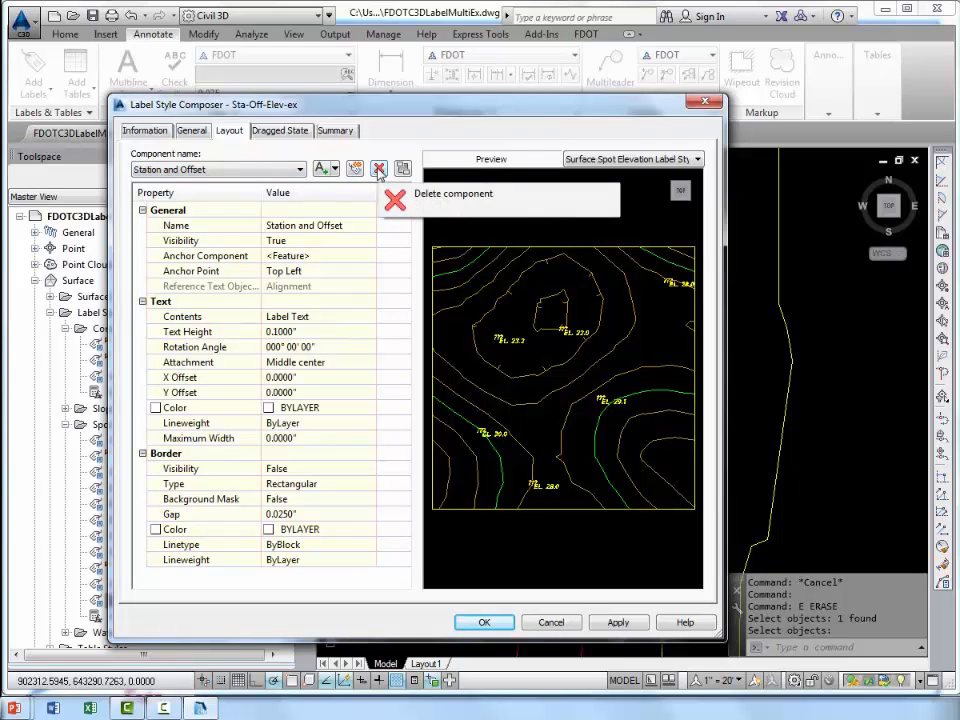
{"action": "left_click", "coordinate": [379, 169]}
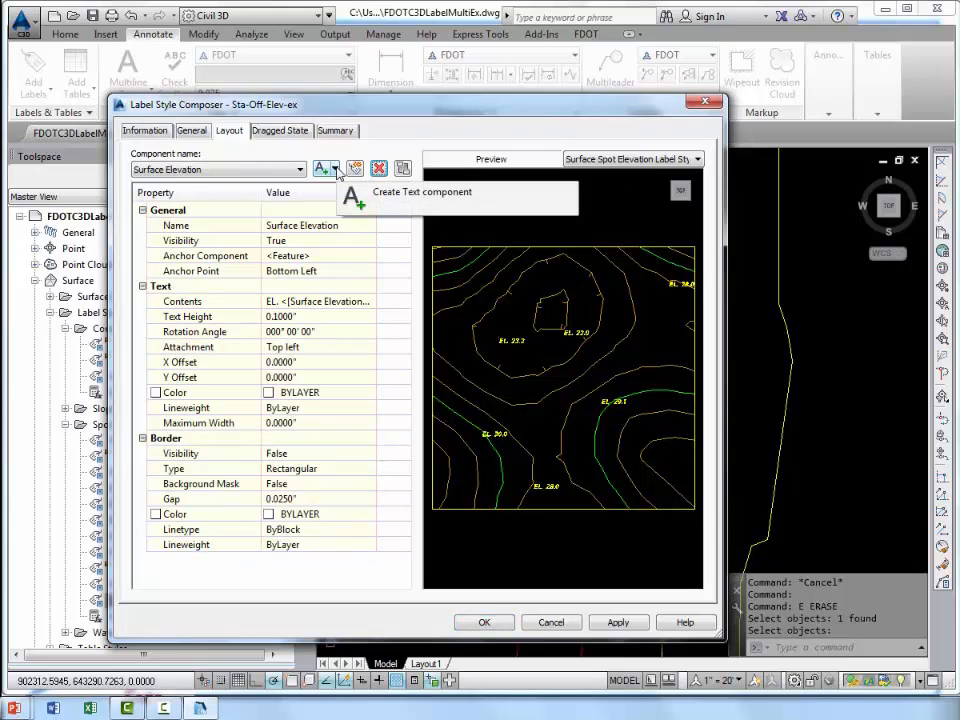
Add a reference text component of type Alignment to the label style and name it Sation and Offset.
{"action": "left_click", "coordinate": [335, 169]}
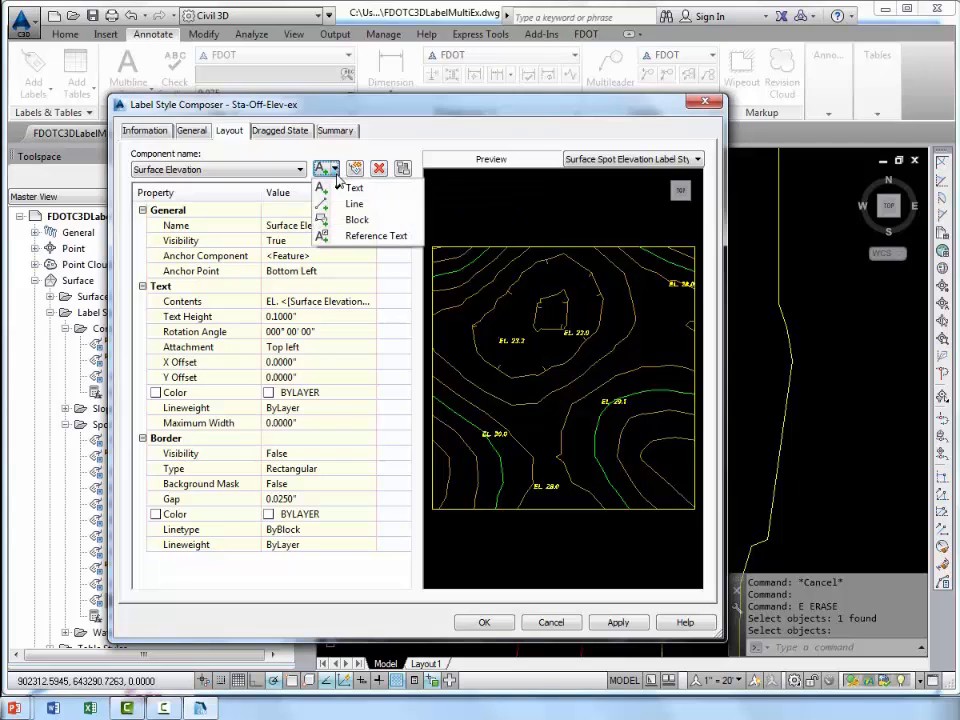
{"action": "left_click", "coordinate": [356, 237]}
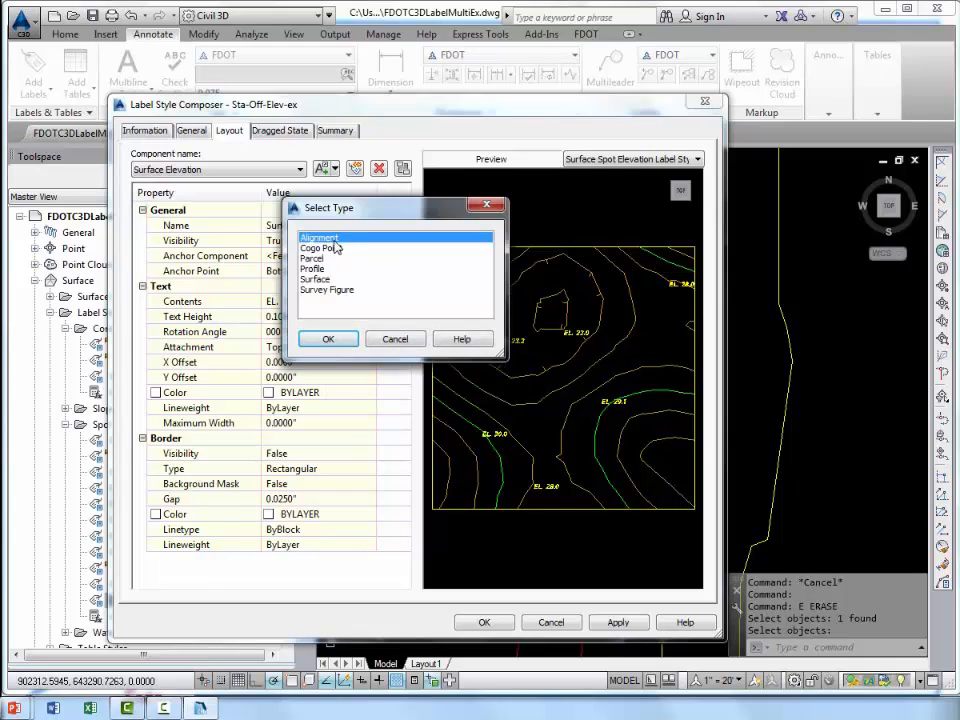
{"action": "left_click", "coordinate": [333, 247]}
{"action": "left_click", "coordinate": [333, 238]}
{"action": "left_click", "coordinate": [328, 339]}
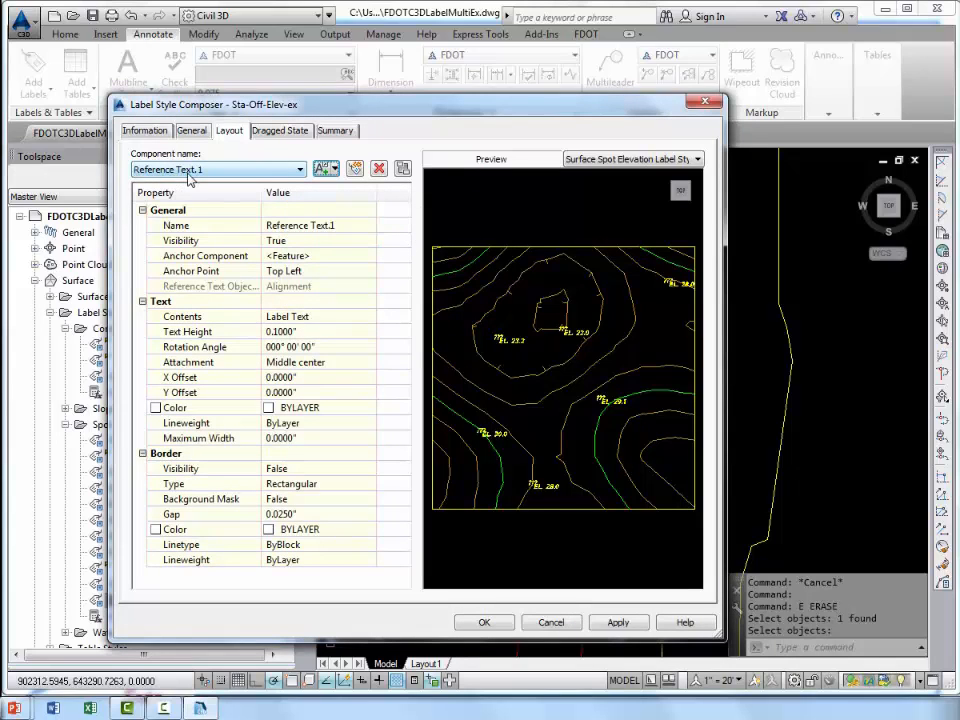
{"action": "left_click", "coordinate": [341, 225]}
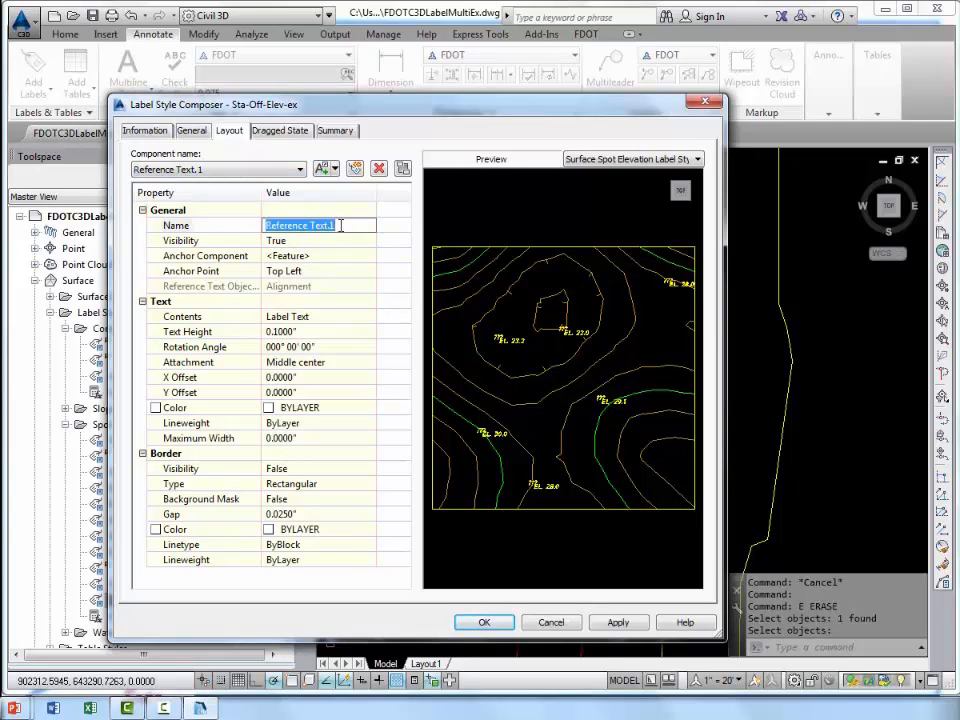
{"action": "type", "text": "Sation and Offset"}
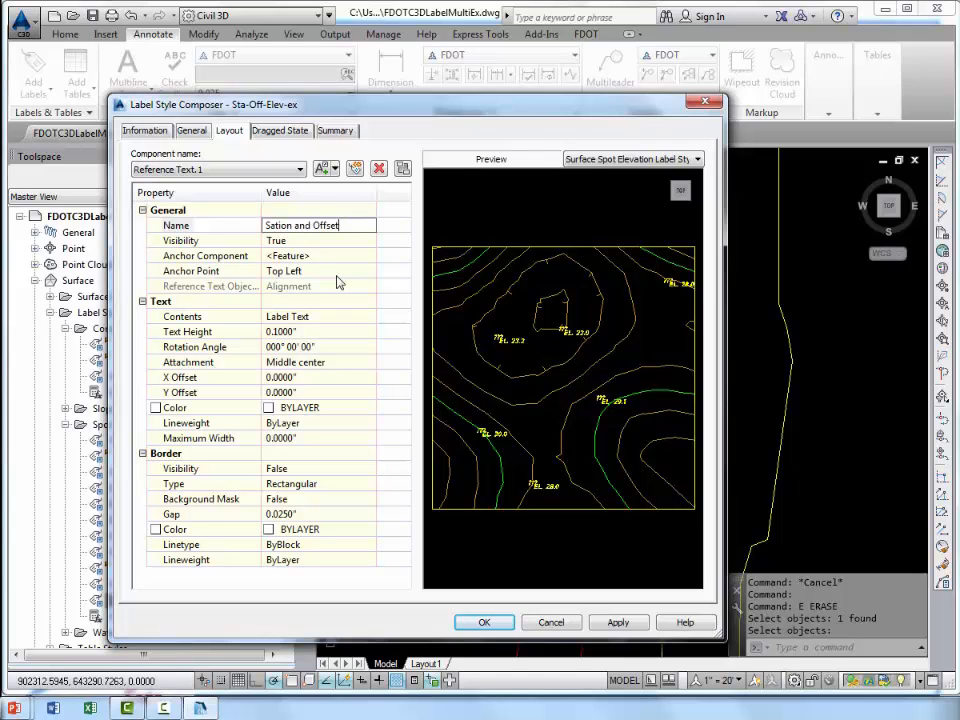
Set the attachment of the Sation and Offset component to Bottom left and check its placement in the preview.
{"action": "left_click", "coordinate": [345, 362]}
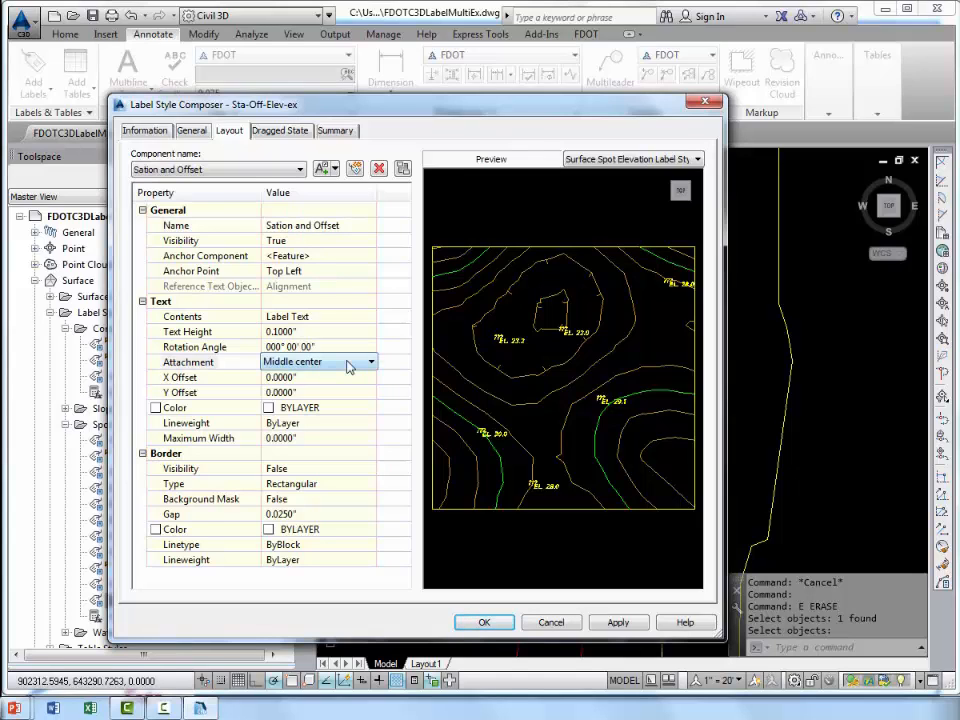
{"action": "left_click", "coordinate": [347, 363]}
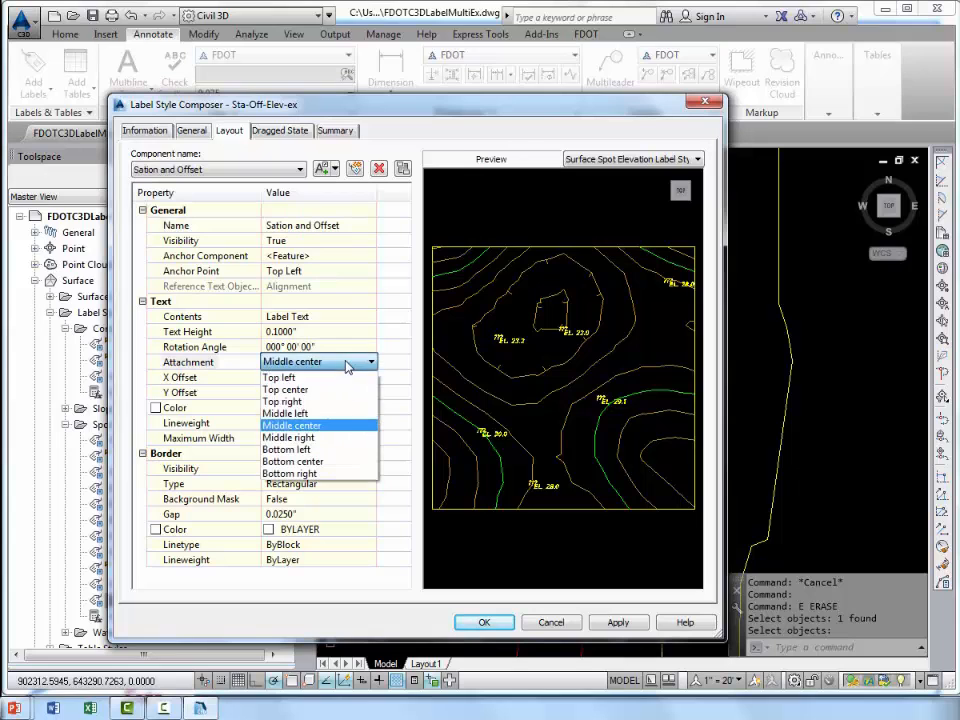
{"action": "left_click", "coordinate": [318, 450]}
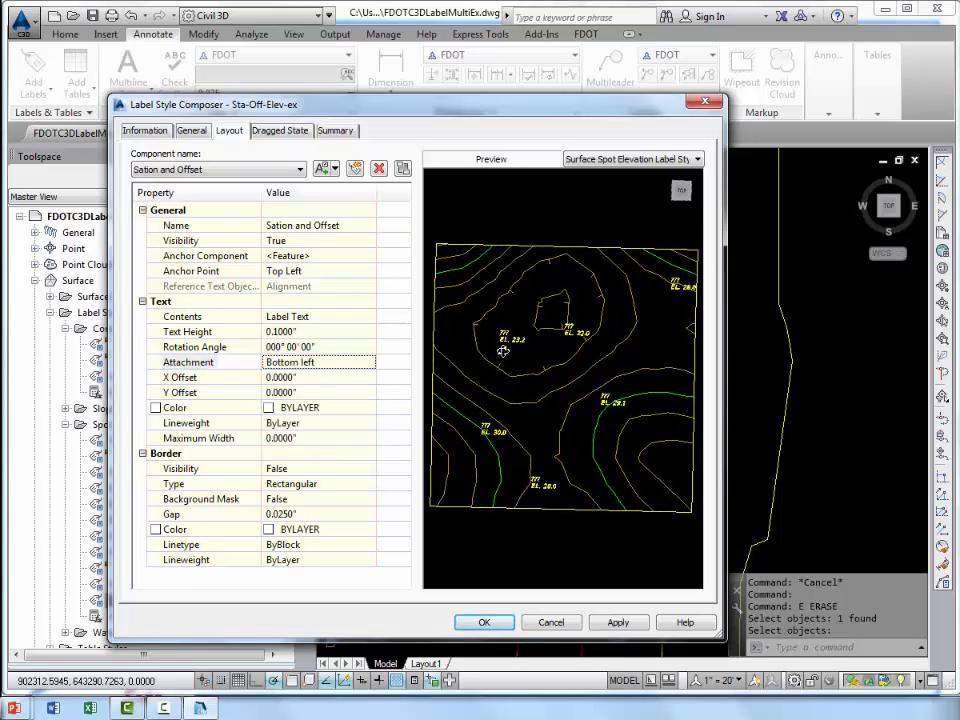
{"action": "scroll", "coordinate": [537, 350], "scroll_direction": "up", "scroll_amount": 2}
{"action": "scroll", "coordinate": [527, 350], "scroll_direction": "up", "scroll_amount": 5}
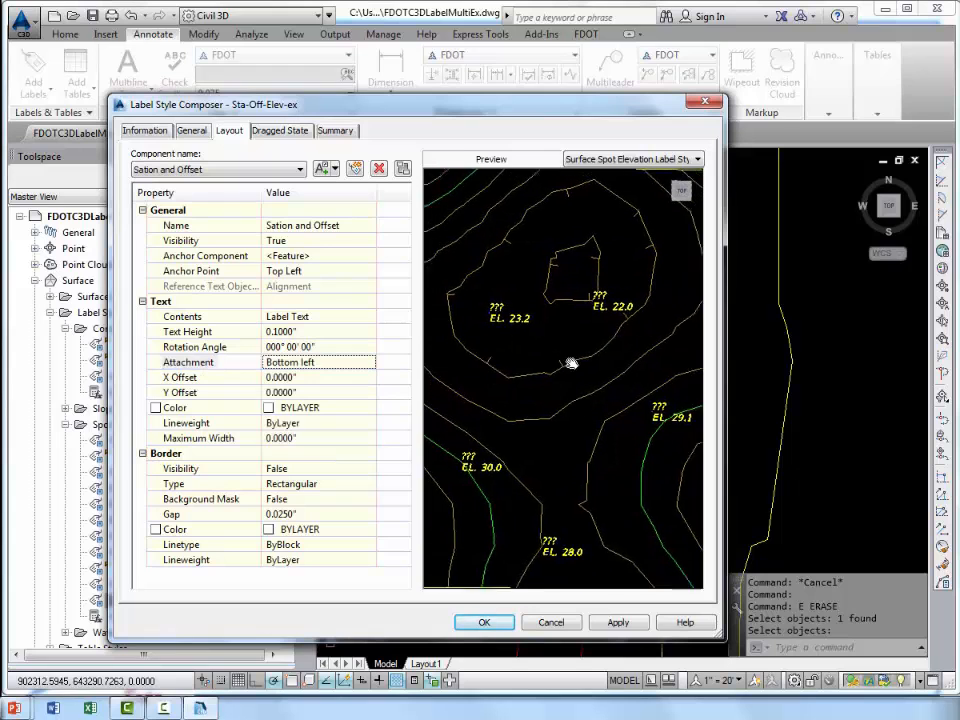
{"action": "middle_click_drag", "start_coordinate": [546, 351], "coordinate": [555, 399]}
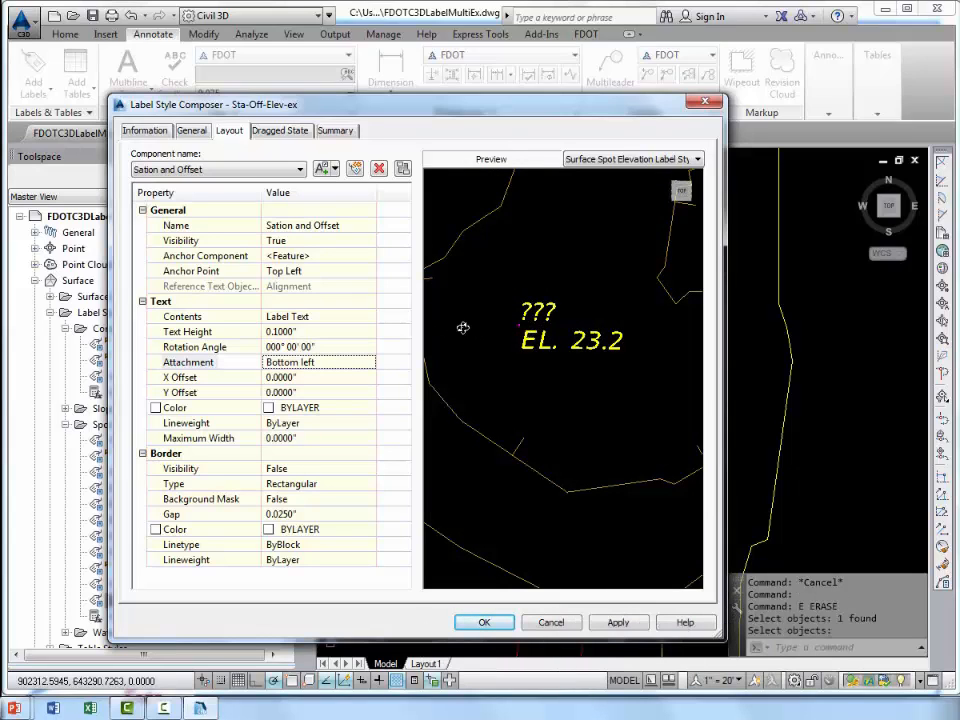
Clear the placeholder Label Text from the contents of the Sation and Offset component.
{"action": "left_click", "coordinate": [362, 318]}
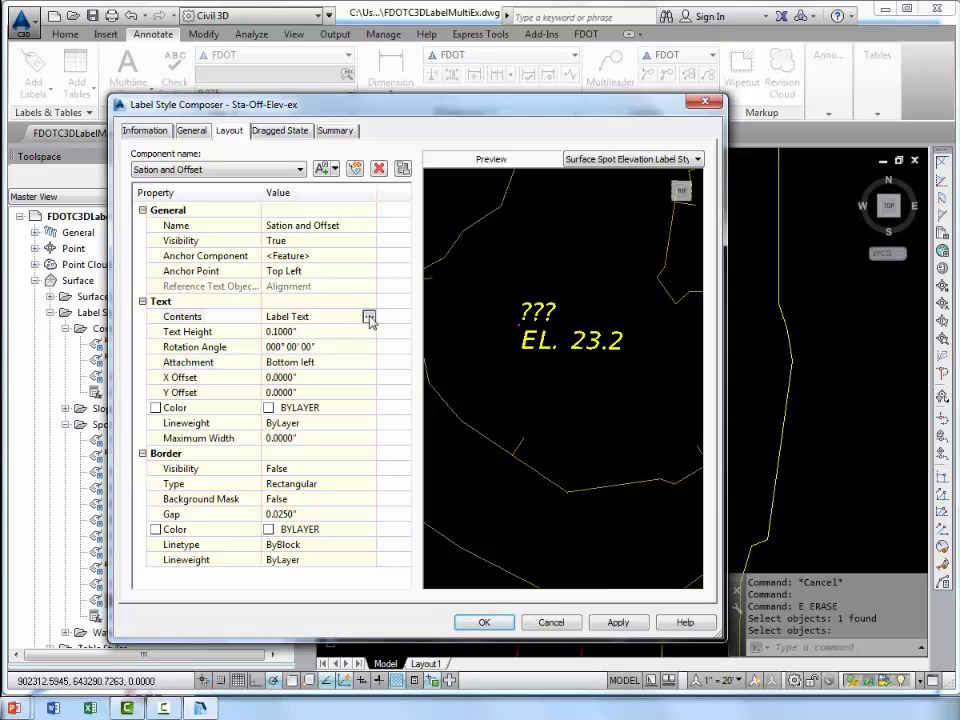
{"action": "left_click", "coordinate": [369, 317]}
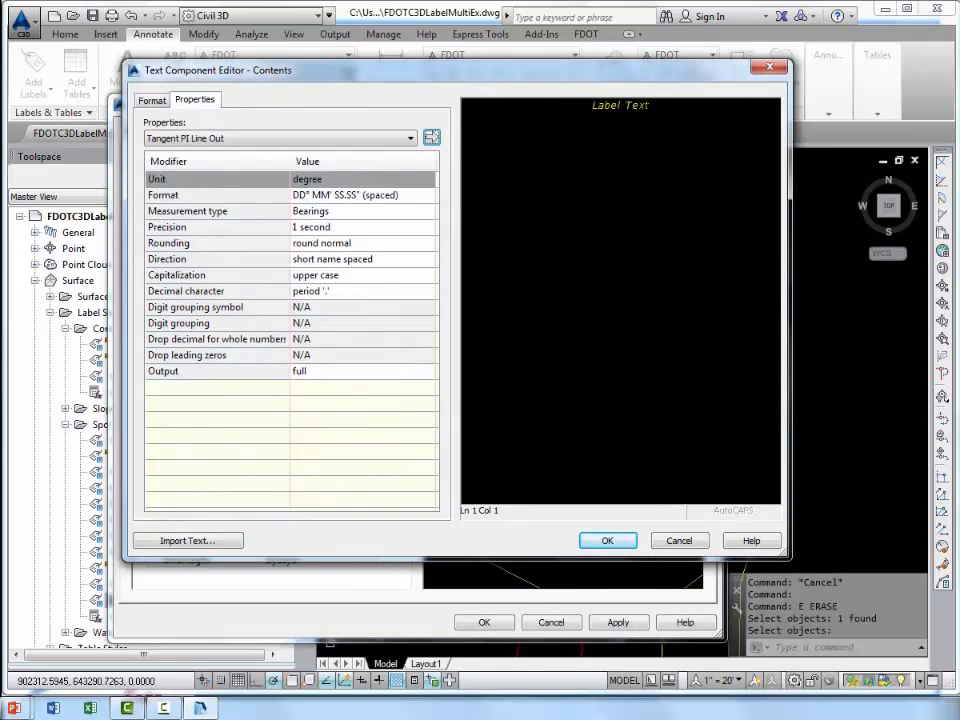
{"action": "left_click", "coordinate": [646, 105]}
{"action": "left_click_drag", "start_coordinate": [650, 105], "coordinate": [583, 118]}
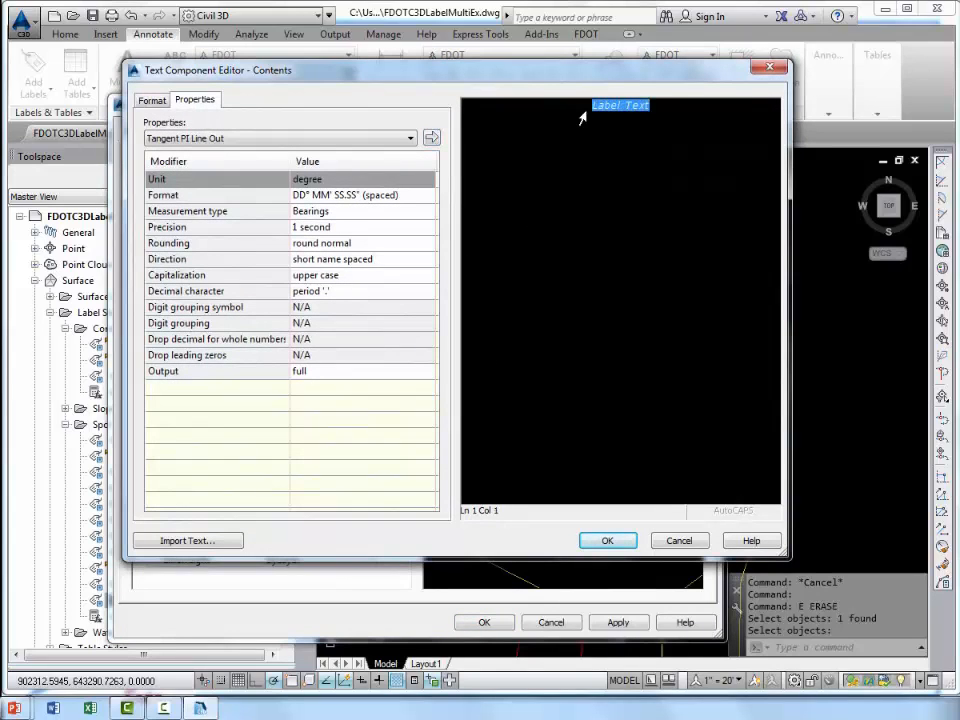
{"action": "key", "text": "Delete"}
Enter the prefix STA. followed by the Station Value property as the Sation and Offset component's contents.
{"action": "left_click", "coordinate": [350, 140]}
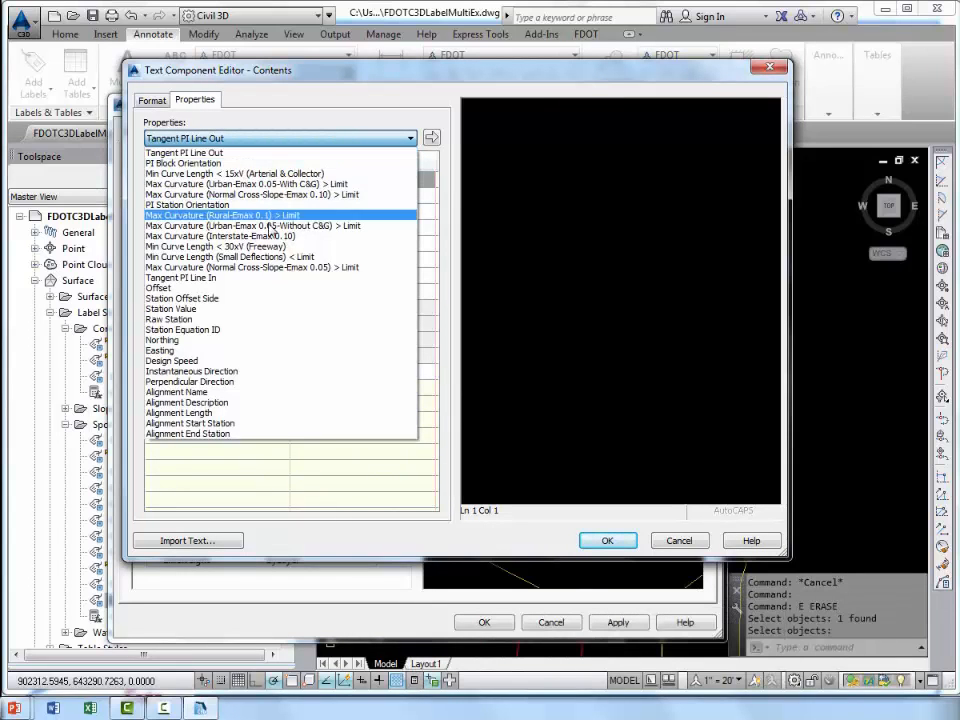
{"action": "left_click", "coordinate": [231, 308]}
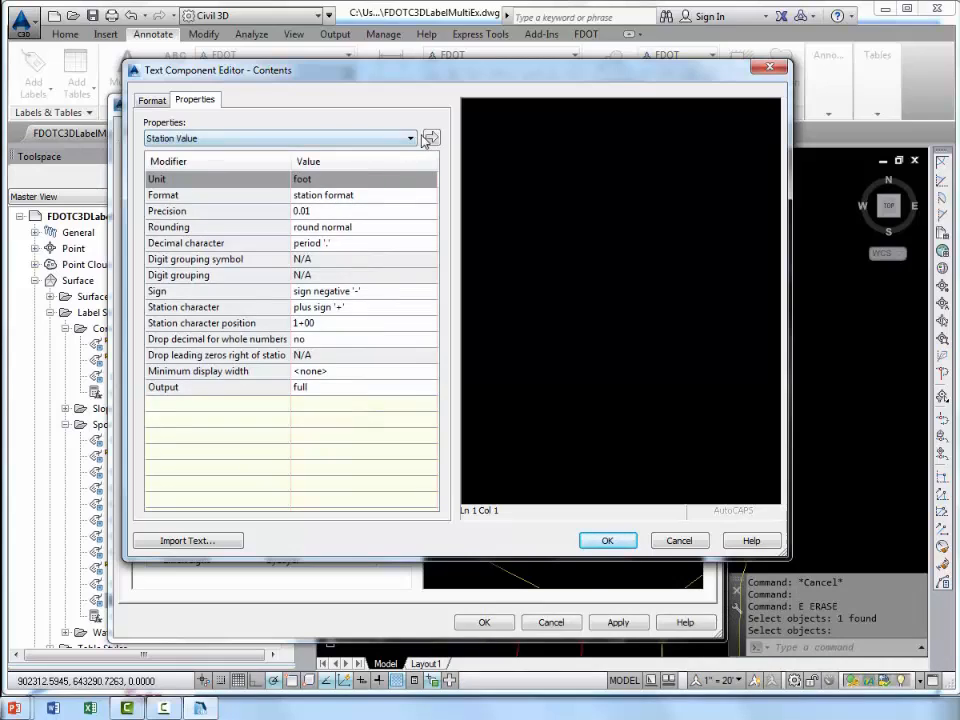
{"action": "left_click", "coordinate": [432, 140]}
{"action": "type", "text": "st"}
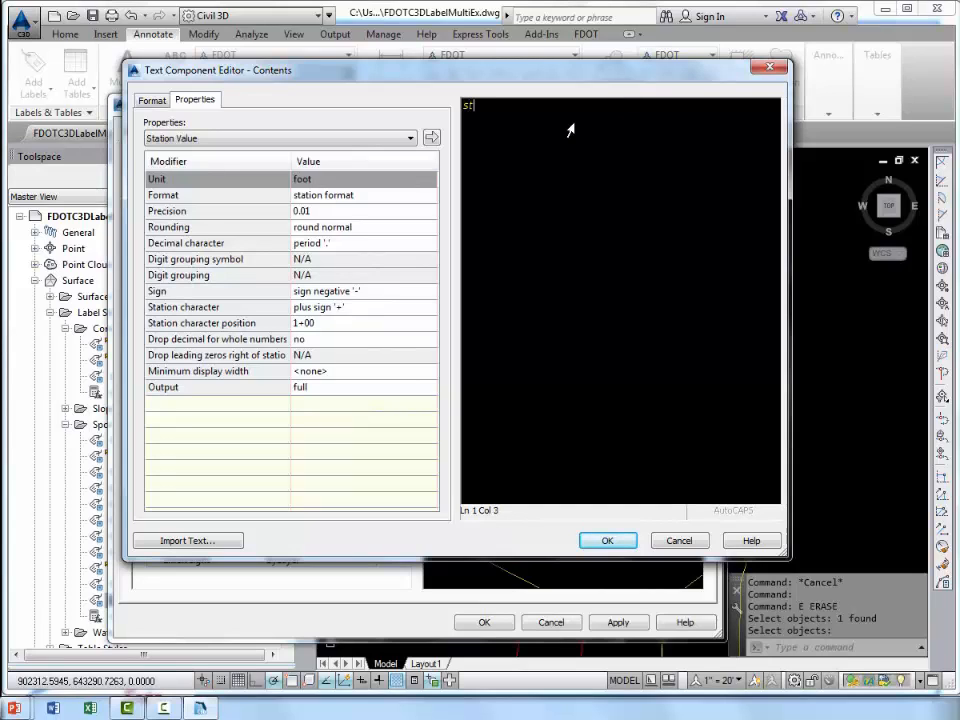
{"action": "key", "text": "BackSpace"}
{"action": "key", "text": "BackSpace"}
{"action": "type", "text": "STA."}
{"action": "left_click", "coordinate": [431, 139]}
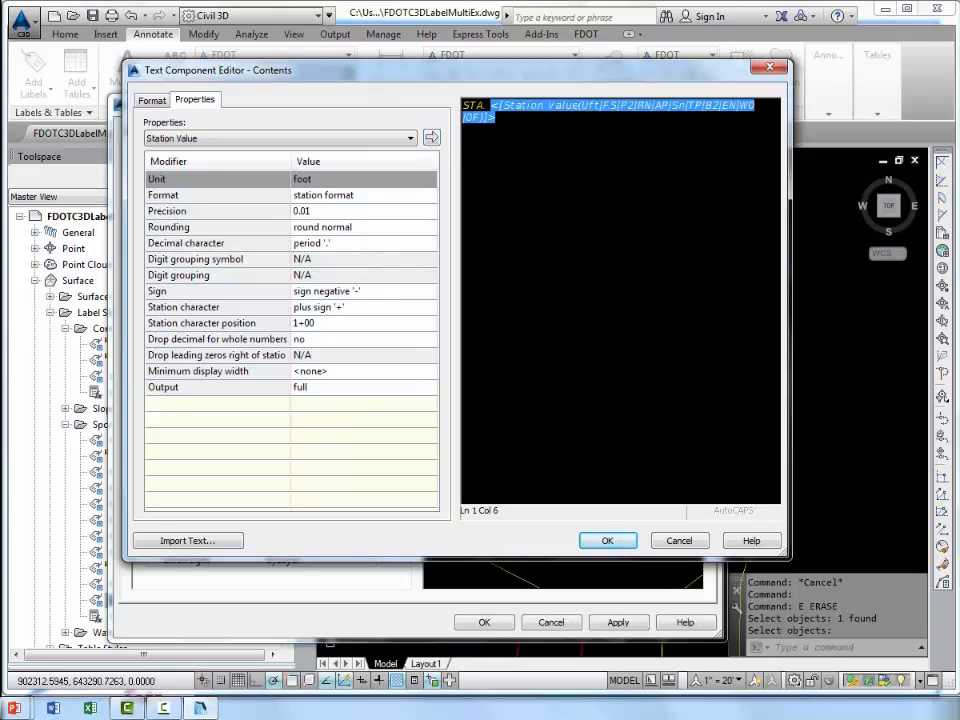
Add a second line to the Sation and Offset contents with the prefix OFF. followed by the Offset property, and accept the contents.
{"action": "left_click", "coordinate": [319, 139]}
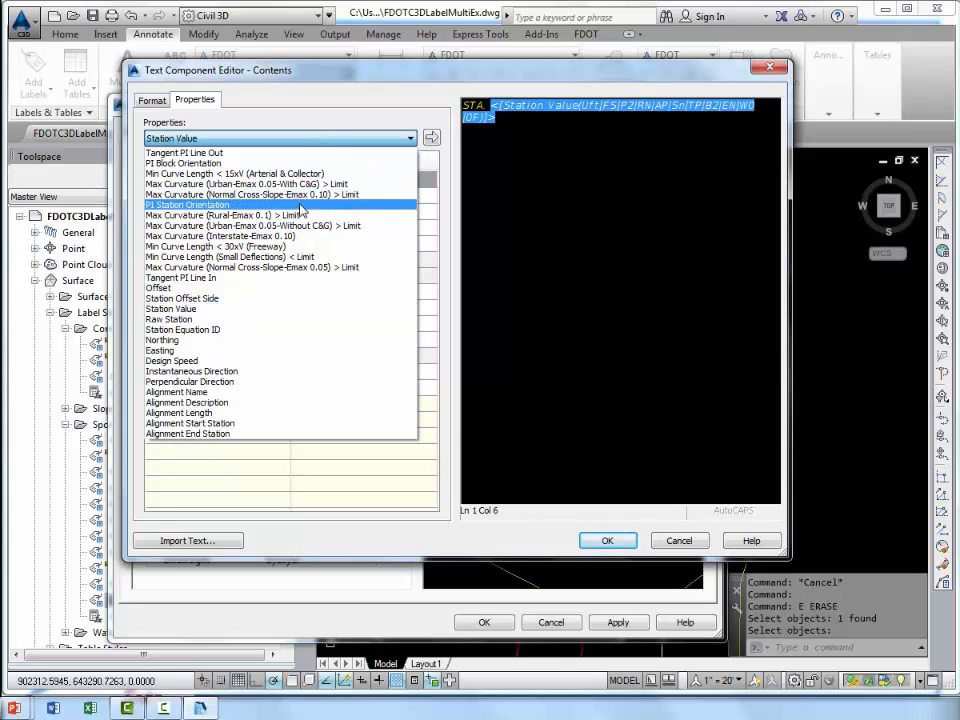
{"action": "left_click", "coordinate": [276, 293]}
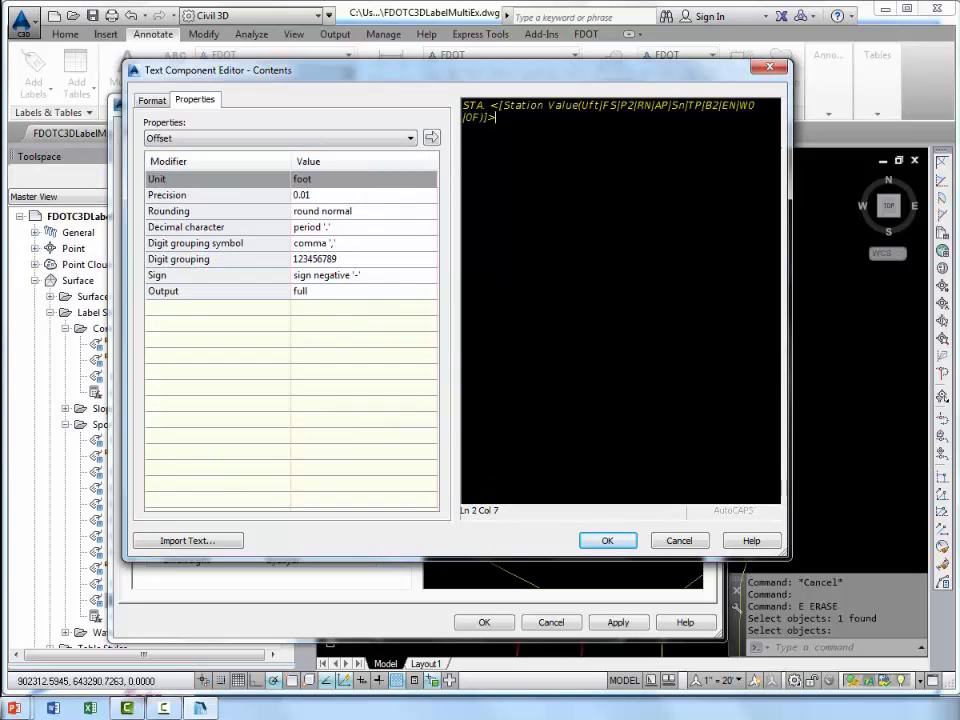
{"action": "key", "text": "Return"}
{"action": "type", "text": "OFF."}
{"action": "left_click", "coordinate": [432, 138]}
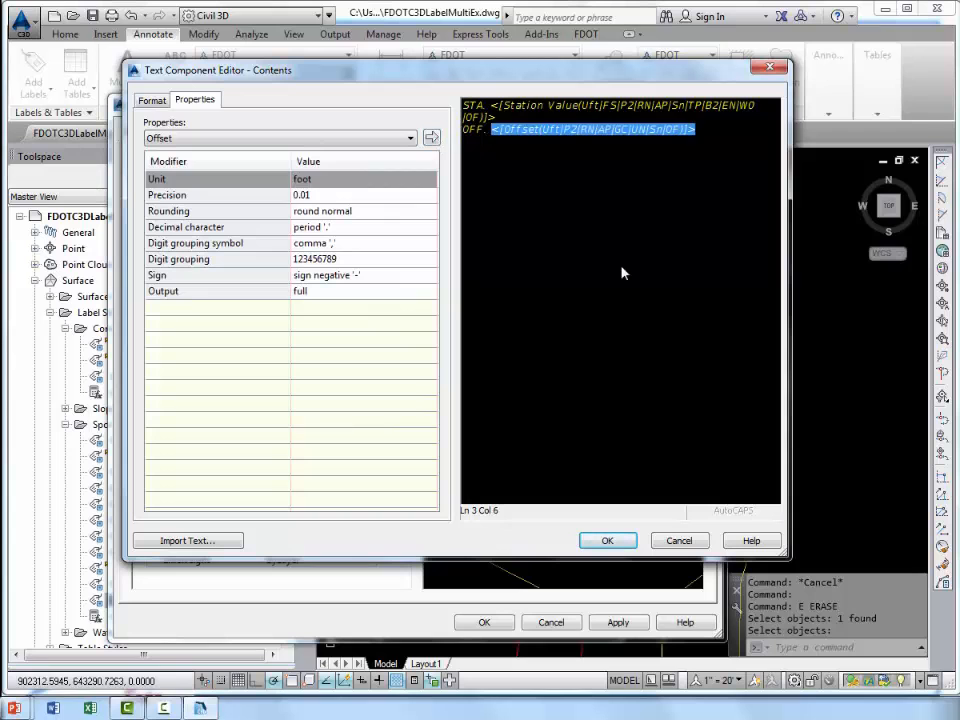
{"action": "left_click", "coordinate": [607, 540]}
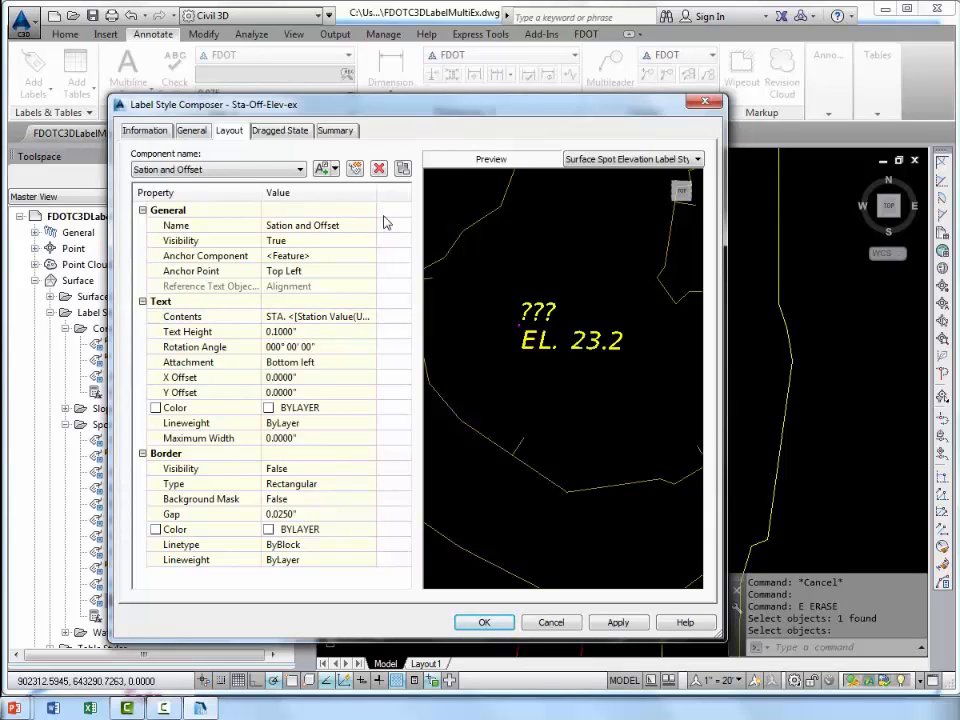
Set the display of the label style's dragged state components to As Composed.
{"action": "left_click", "coordinate": [288, 133]}
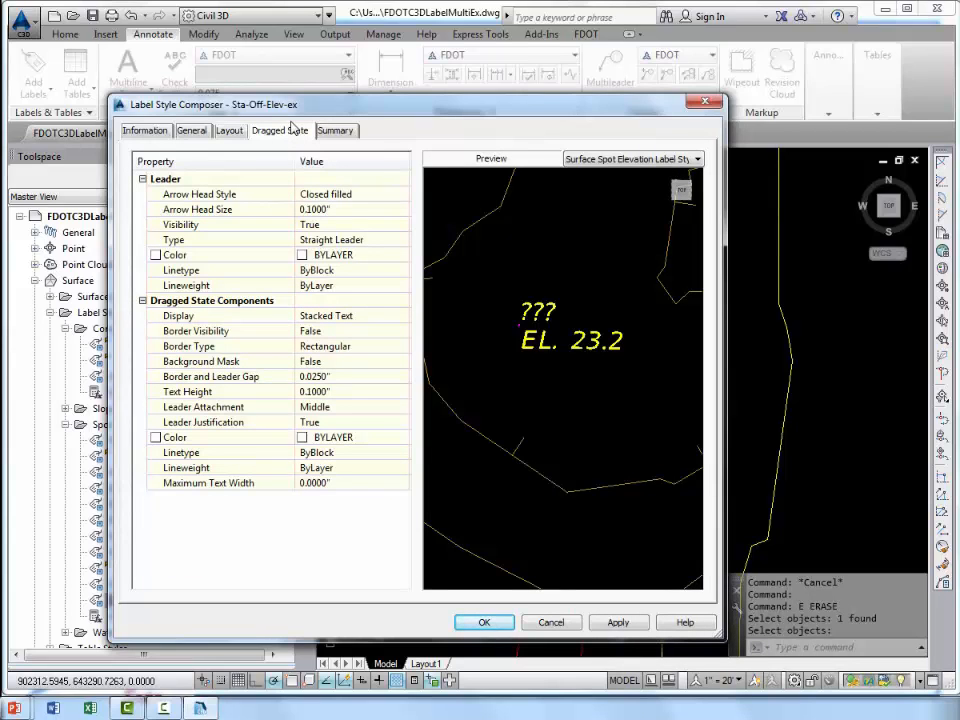
{"action": "left_click", "coordinate": [360, 316]}
{"action": "left_click", "coordinate": [377, 317]}
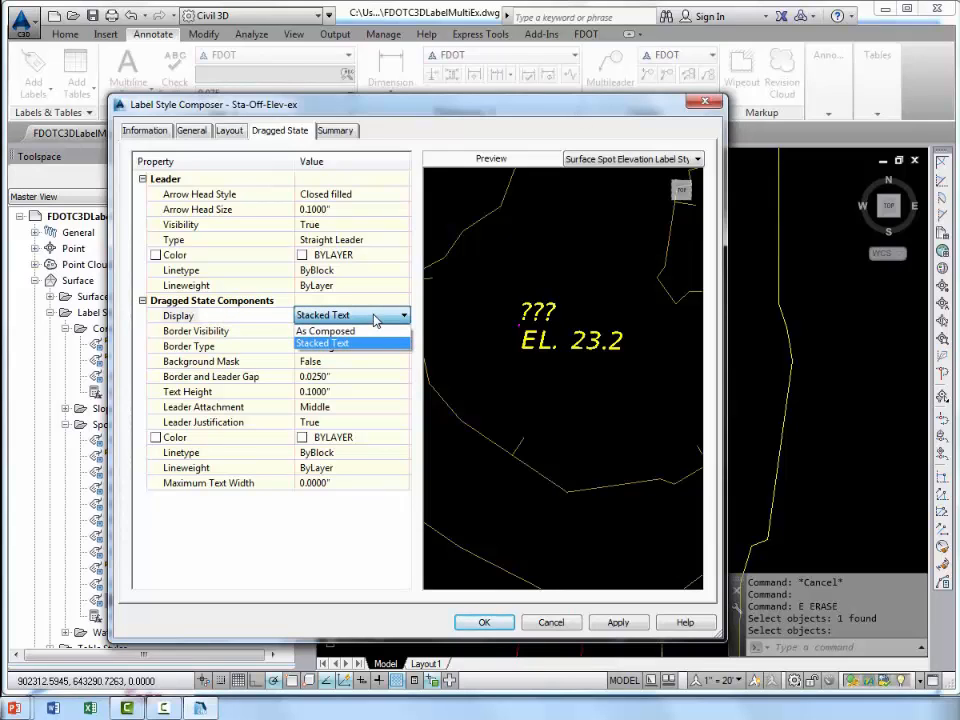
{"action": "left_click", "coordinate": [350, 332]}
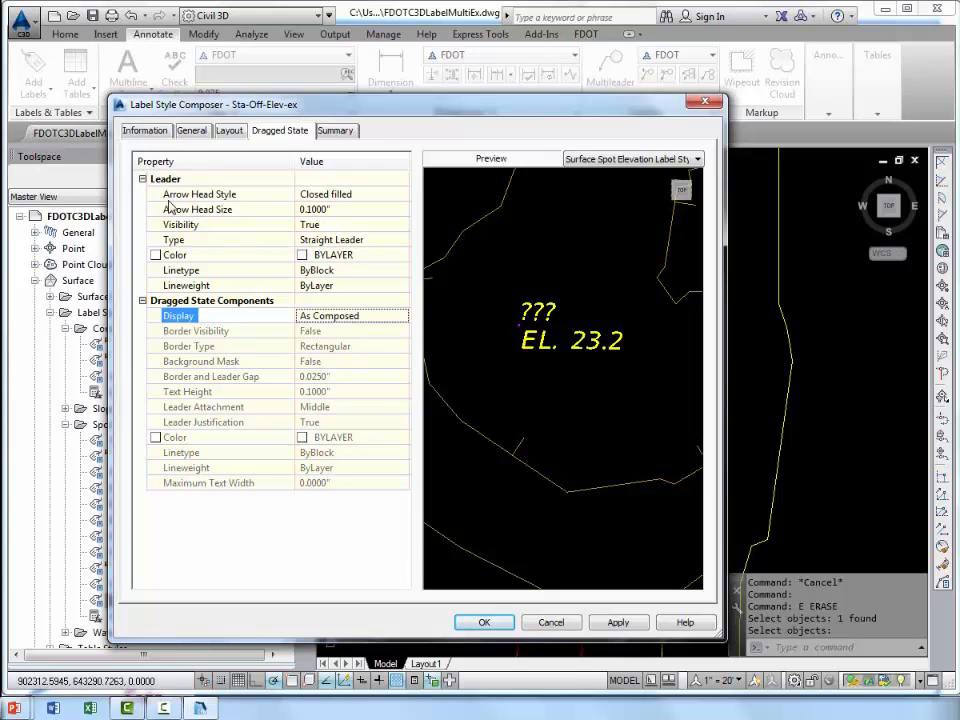
Review the dragged state leader's visibility and type options, keeping visibility True and type Straight Leader.
{"action": "left_click", "coordinate": [353, 229]}
{"action": "left_click", "coordinate": [353, 229]}
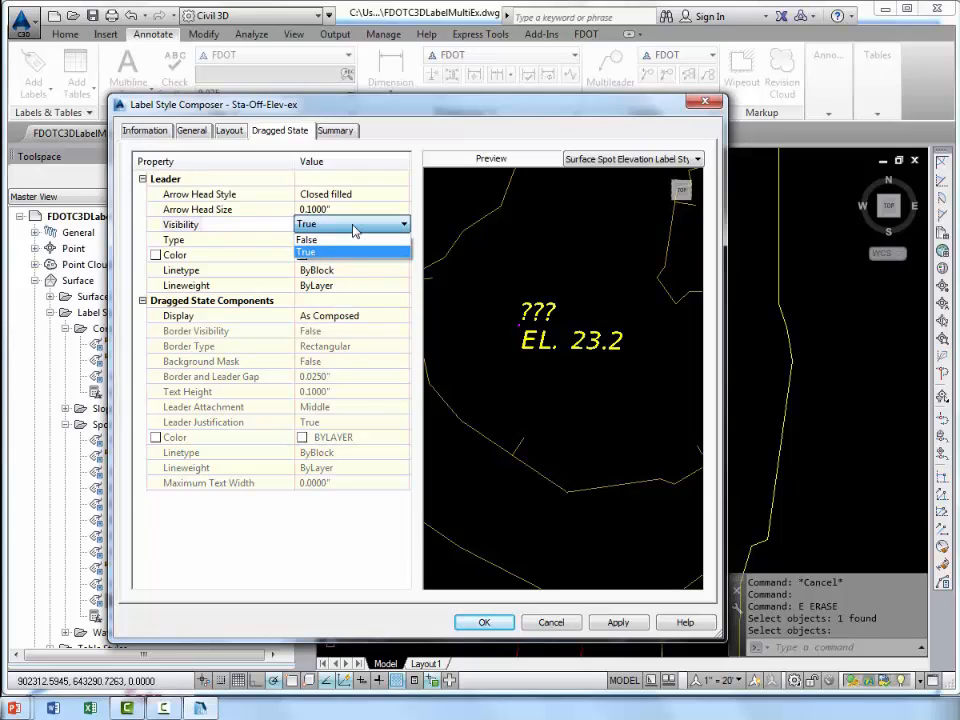
{"action": "left_click", "coordinate": [353, 229]}
{"action": "left_click", "coordinate": [200, 242]}
{"action": "left_click", "coordinate": [380, 240]}
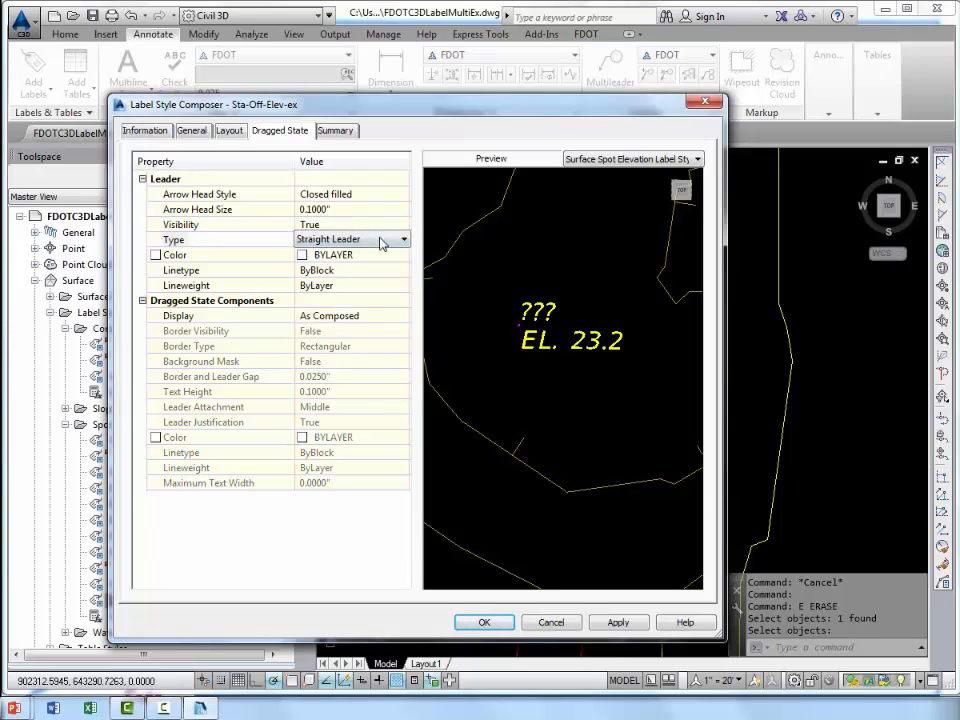
{"action": "left_click", "coordinate": [383, 244]}
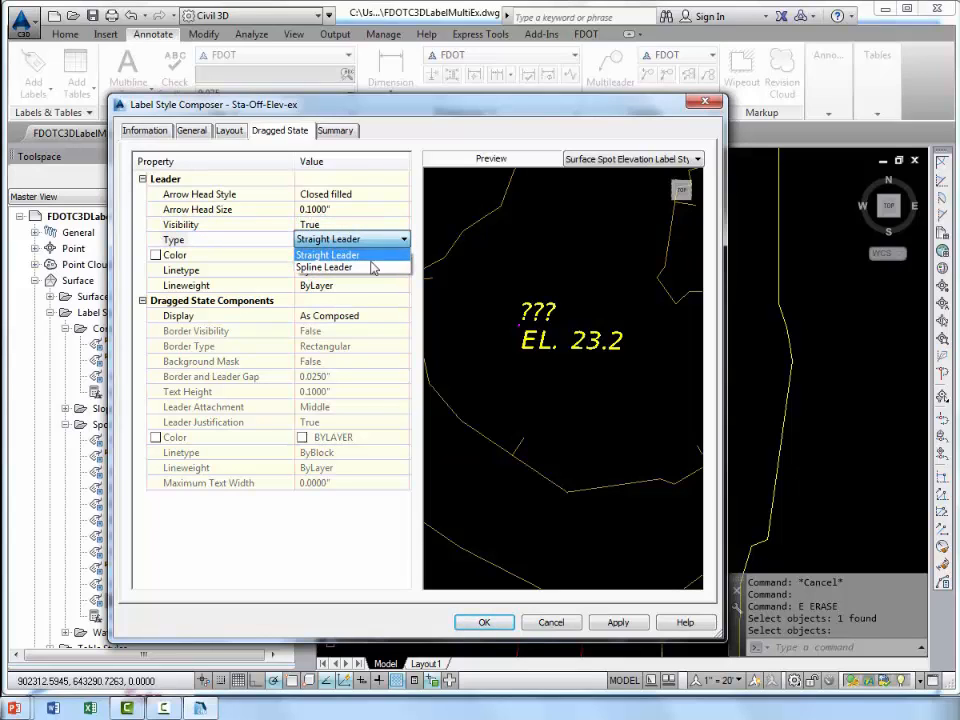
{"action": "left_click", "coordinate": [370, 256]}
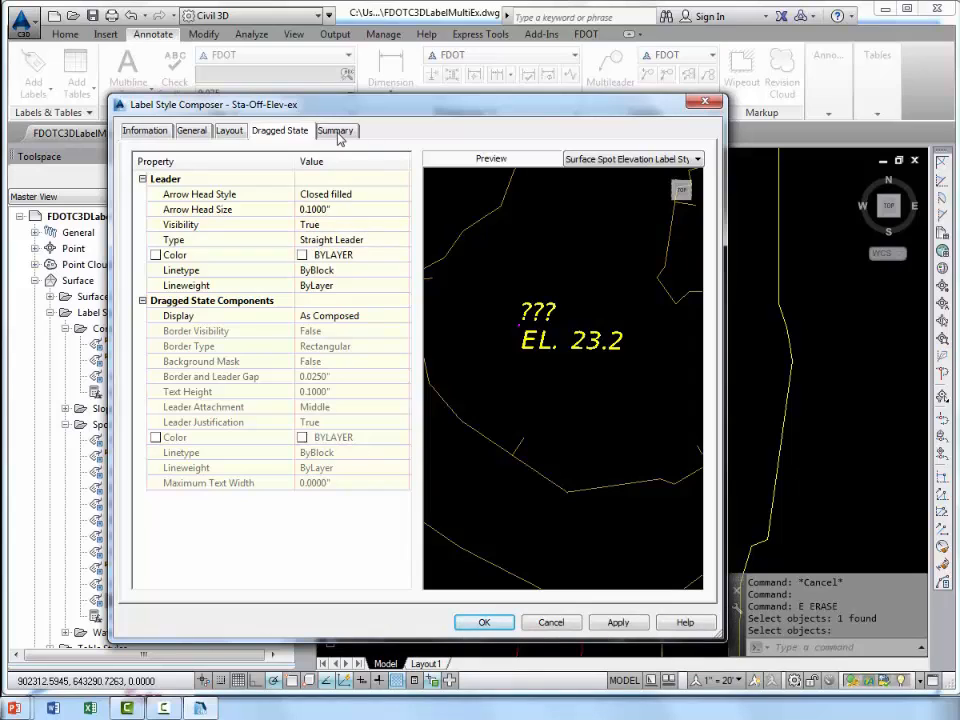
Examine the style summary for both components and the information, label, behavior and dragged state settings.
{"action": "left_click", "coordinate": [336, 131]}
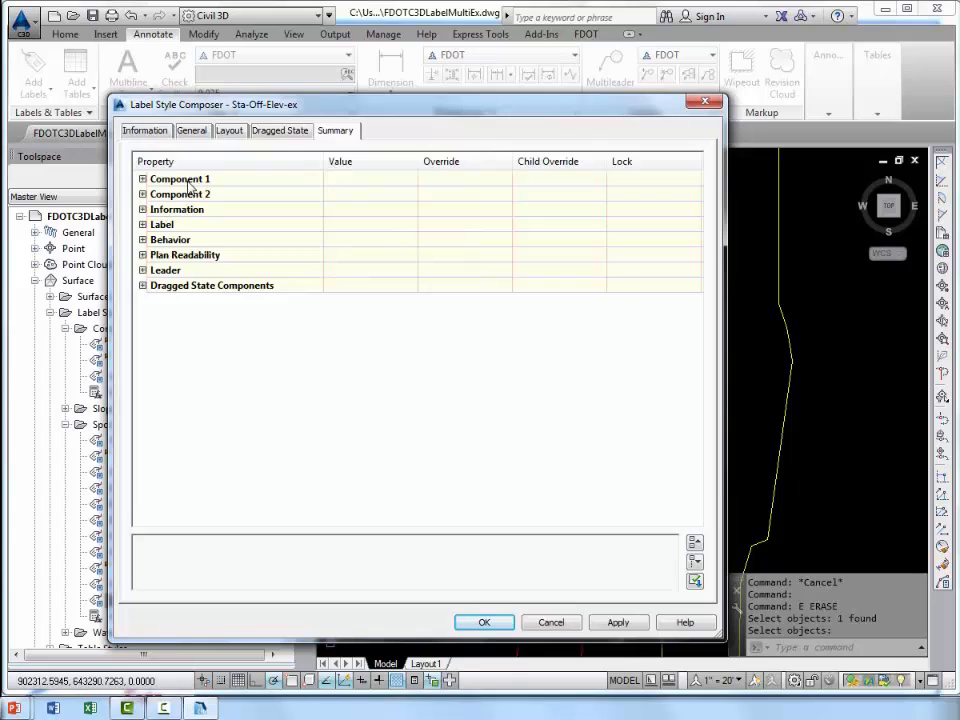
{"action": "left_click", "coordinate": [143, 179]}
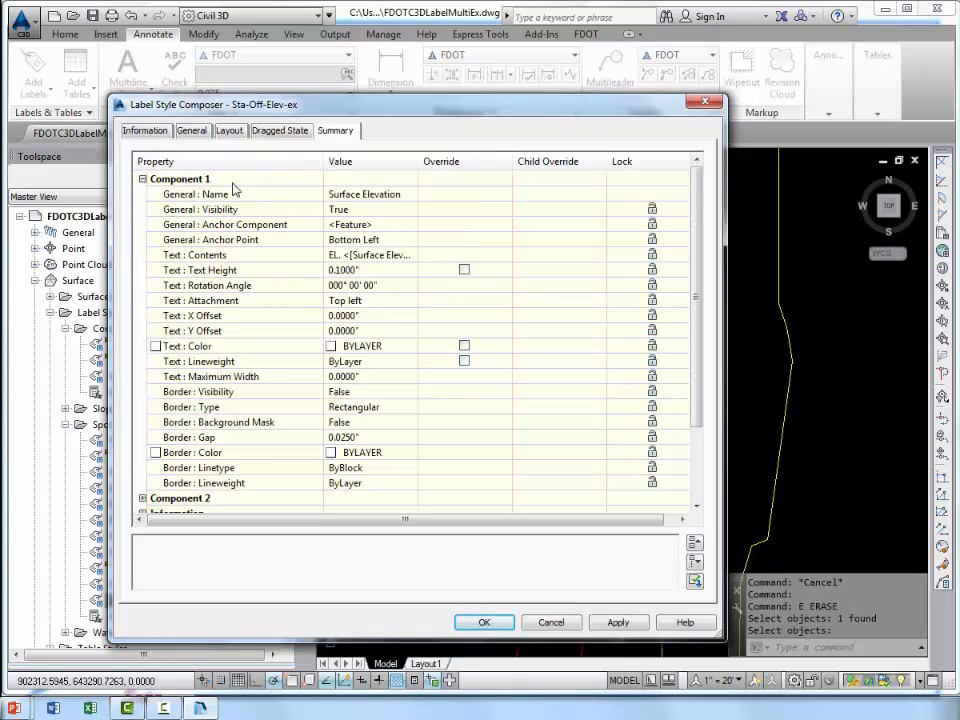
{"action": "left_click", "coordinate": [143, 179]}
{"action": "left_click", "coordinate": [143, 194]}
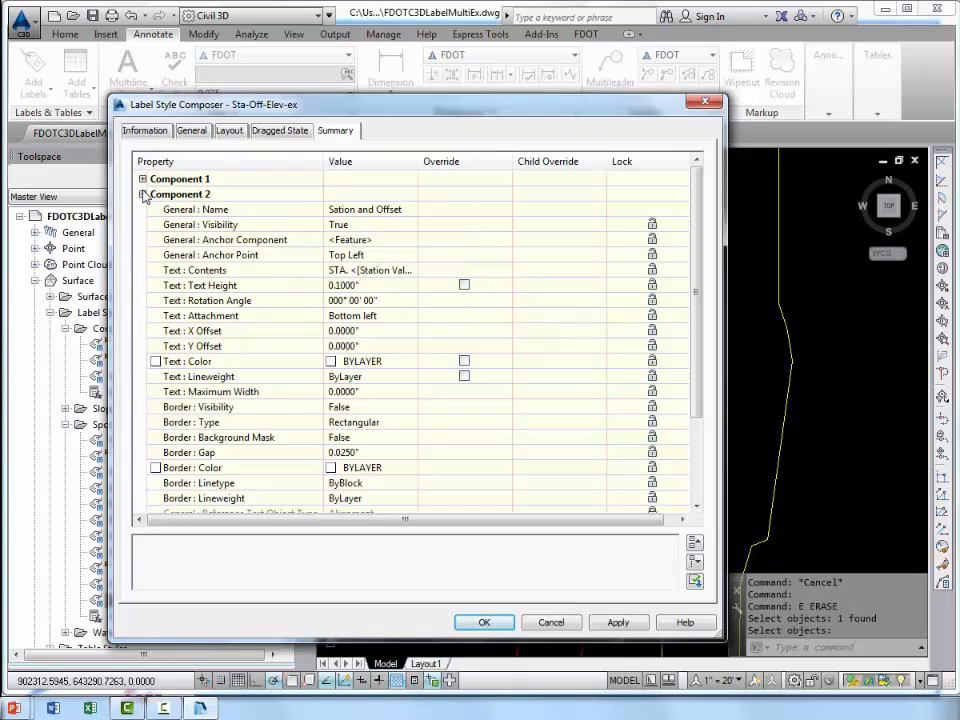
{"action": "left_click", "coordinate": [143, 194]}
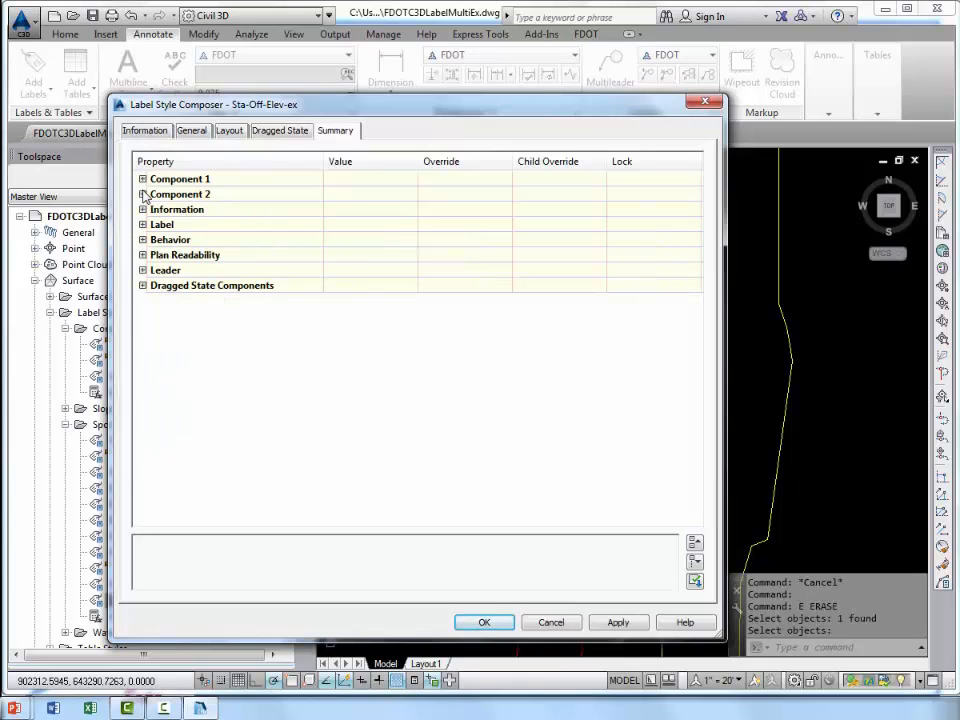
{"action": "left_click", "coordinate": [143, 209]}
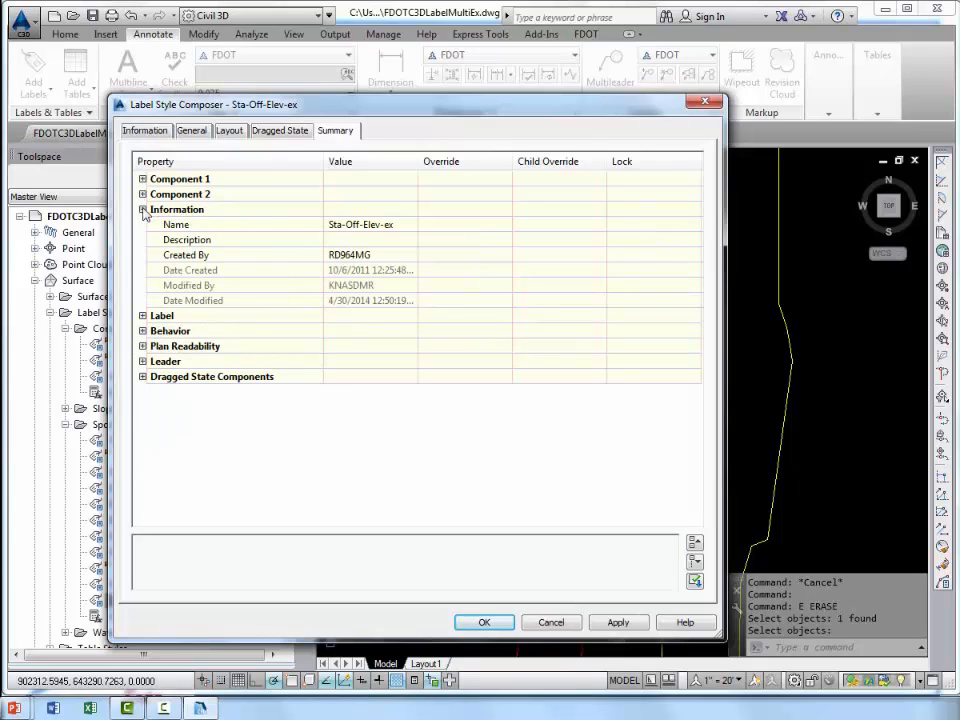
{"action": "left_click", "coordinate": [143, 209]}
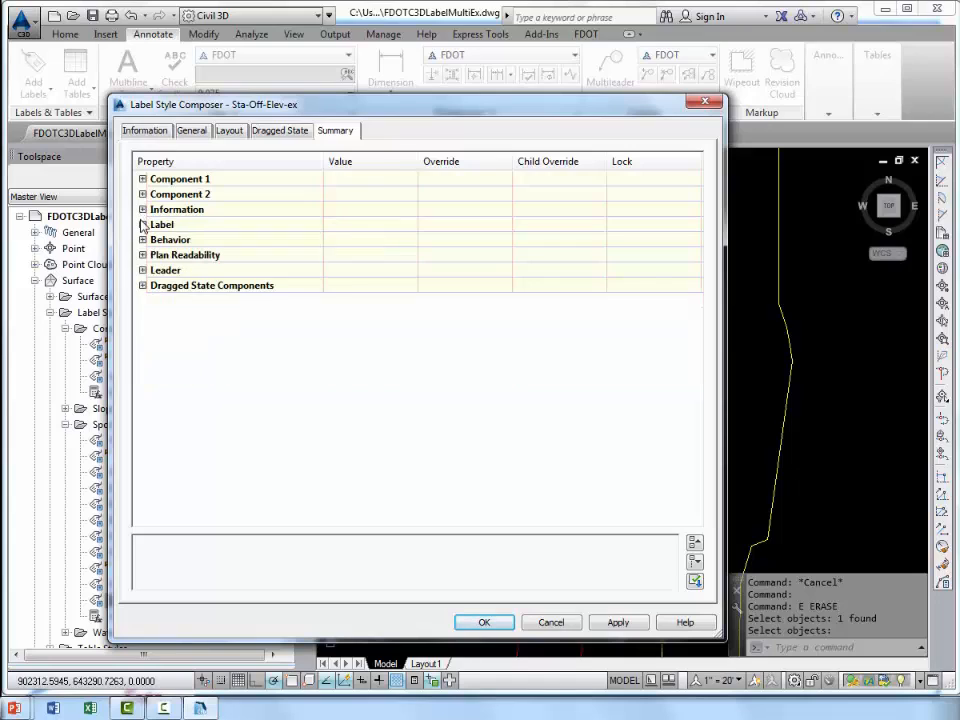
{"action": "left_click", "coordinate": [143, 224]}
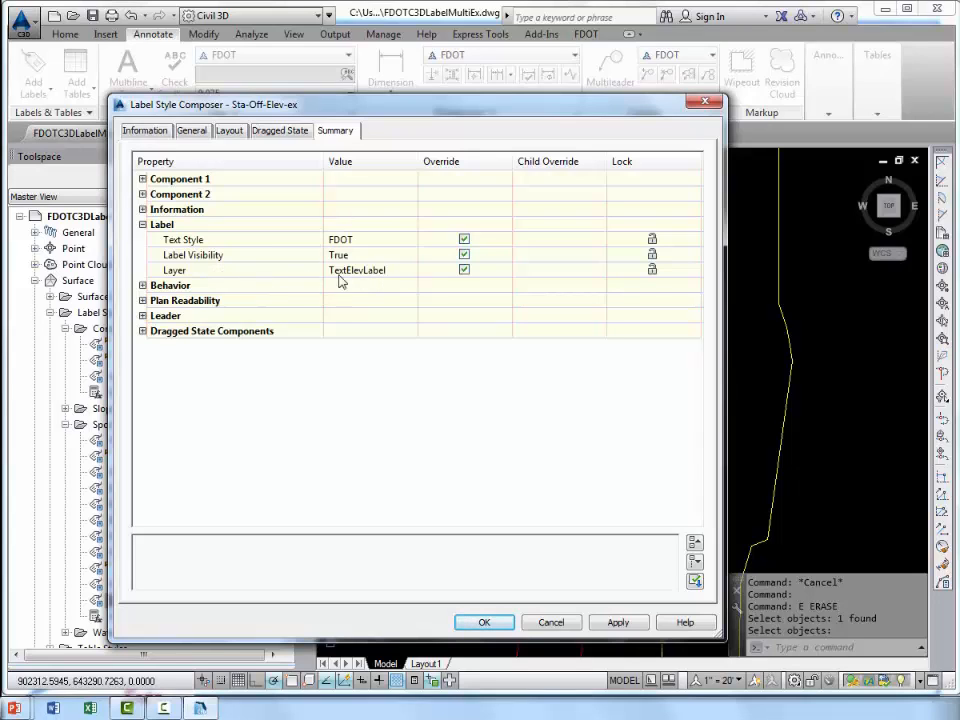
{"action": "left_click", "coordinate": [142, 224]}
{"action": "left_click", "coordinate": [142, 240]}
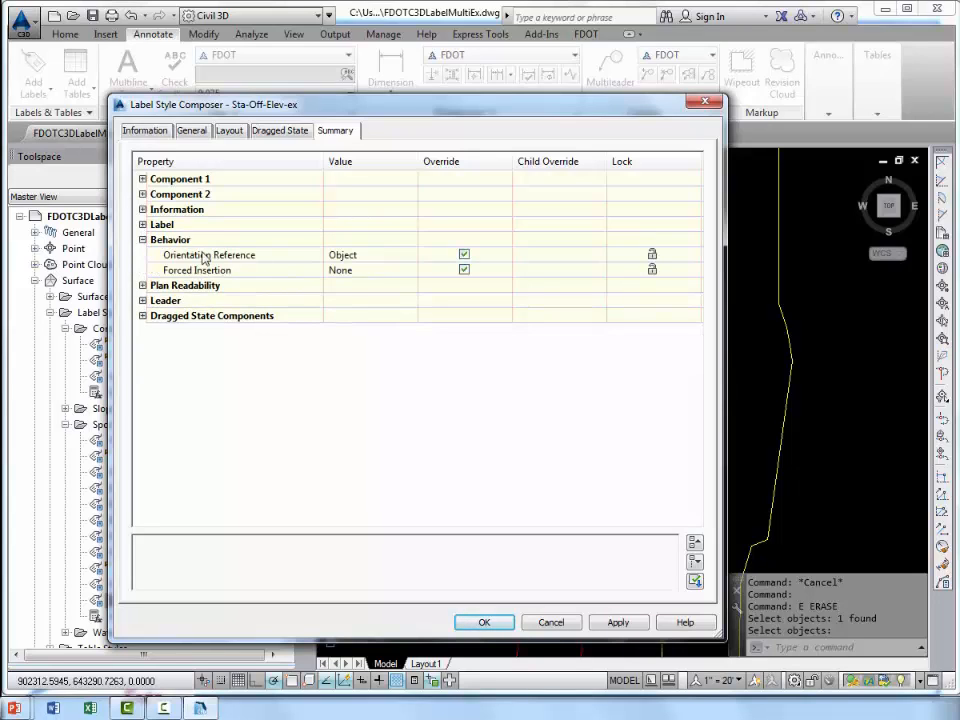
{"action": "left_click", "coordinate": [142, 240]}
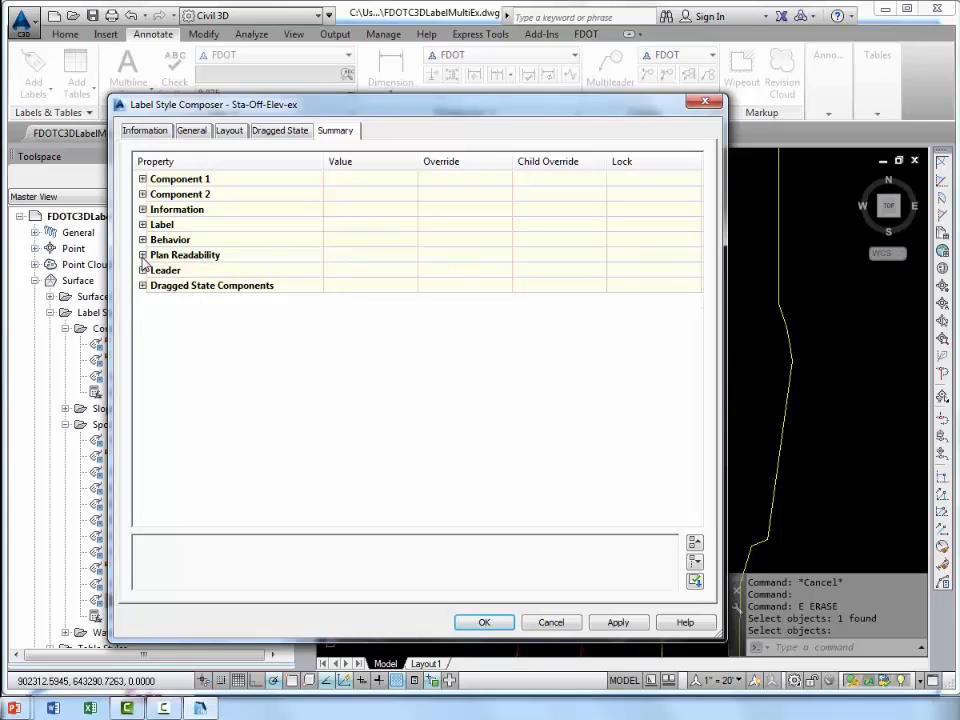
{"action": "left_click", "coordinate": [142, 285]}
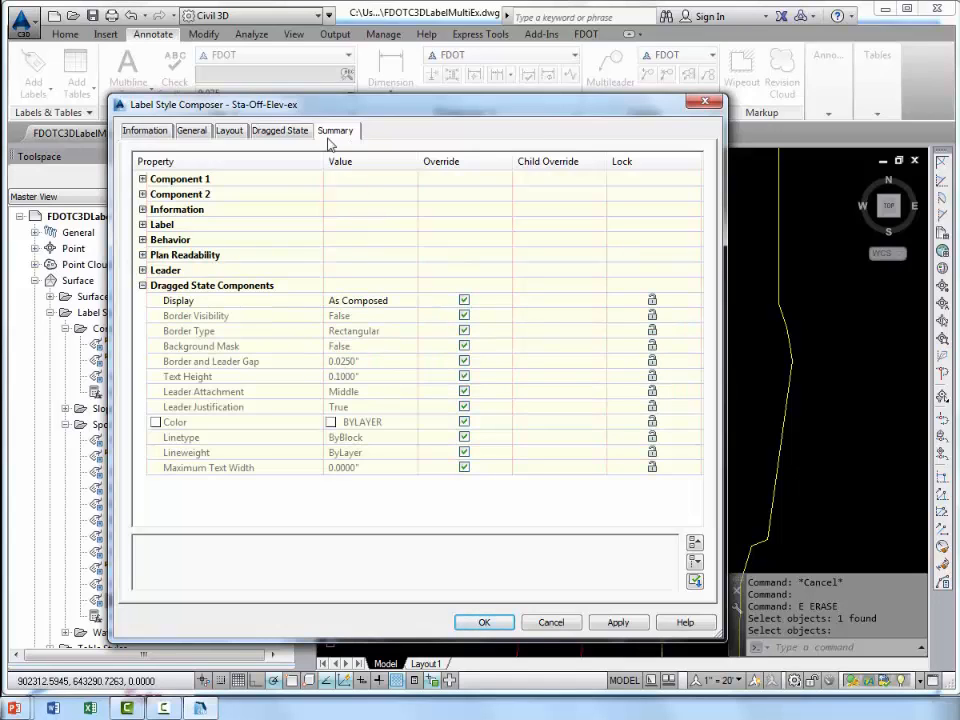
{"action": "left_click", "coordinate": [142, 286]}
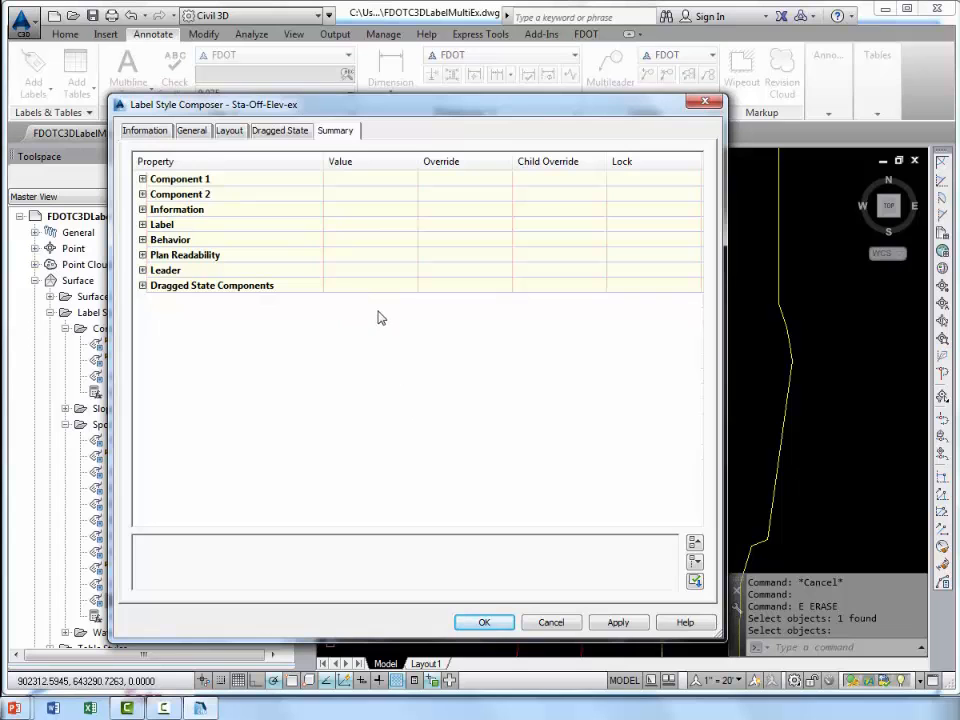
Apply the settings and save the Sta-Off-Elev-ex label style.
{"action": "left_click", "coordinate": [607, 622]}
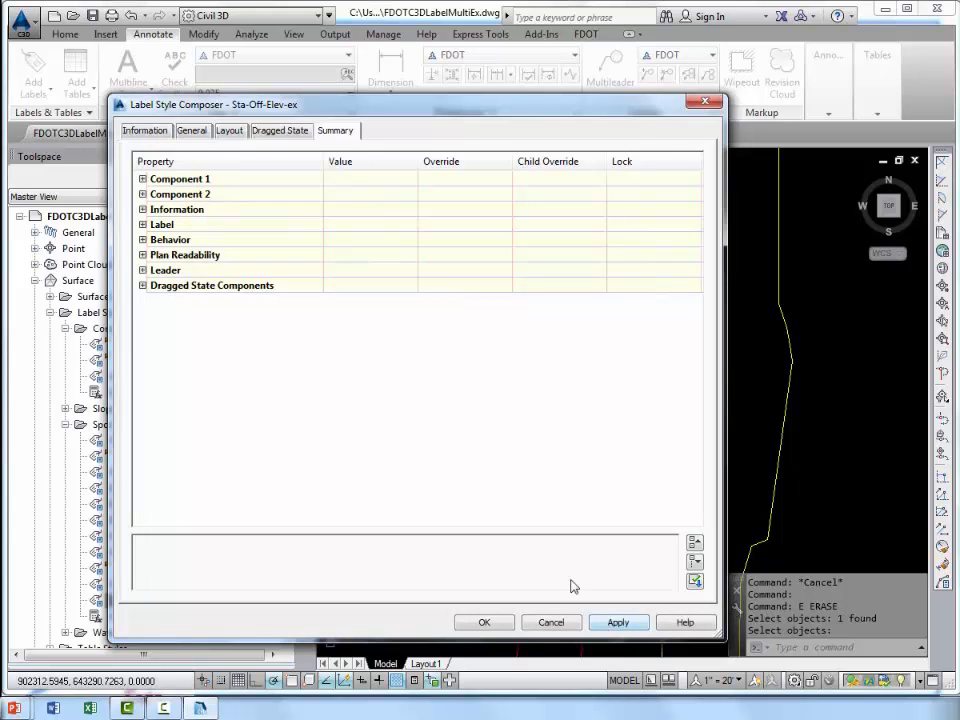
{"action": "left_click", "coordinate": [483, 622]}
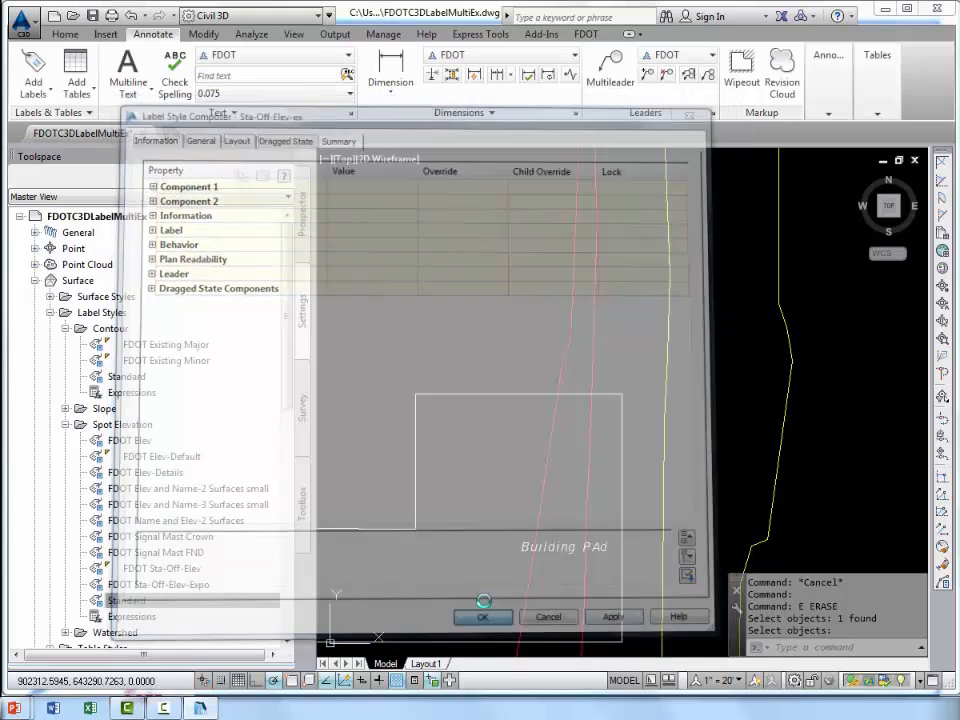
Begin adding labels near the building pad, with Surface as the feature and Spot Elevation as the label type.
{"action": "middle_click_drag", "start_coordinate": [456, 362], "coordinate": [554, 261]}
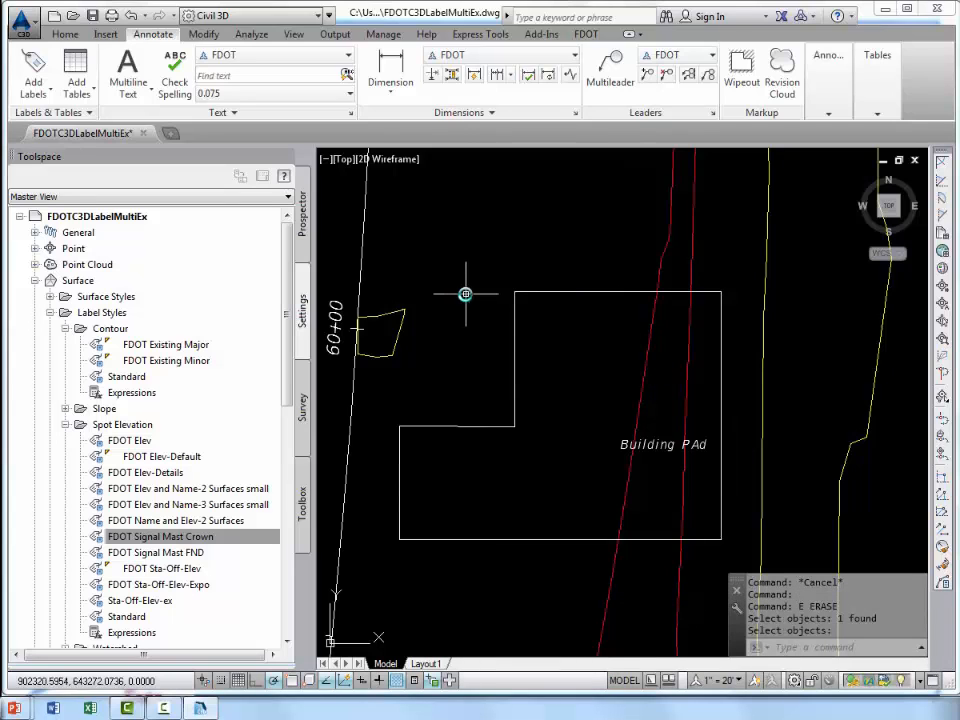
{"action": "left_click", "coordinate": [34, 65]}
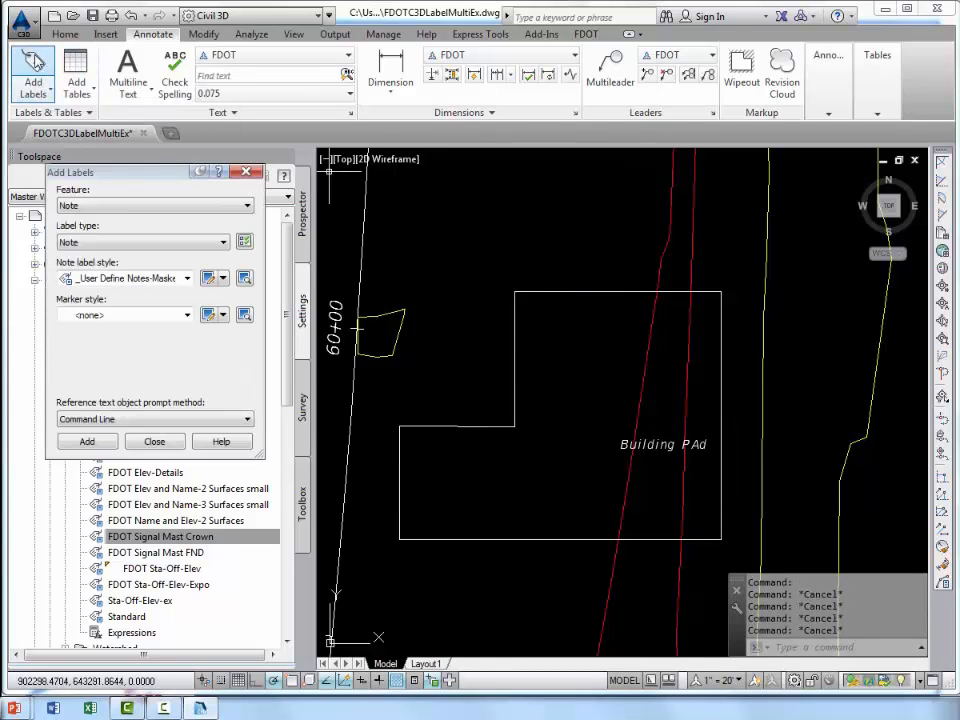
{"action": "left_click_drag", "start_coordinate": [141, 183], "coordinate": [149, 146]}
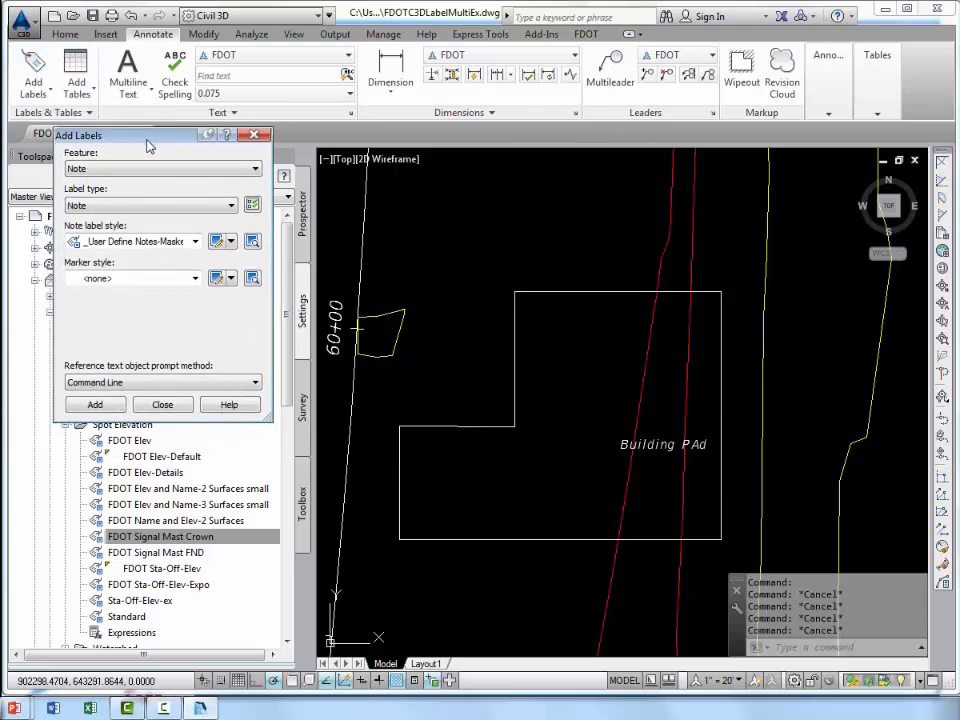
{"action": "left_click", "coordinate": [103, 170]}
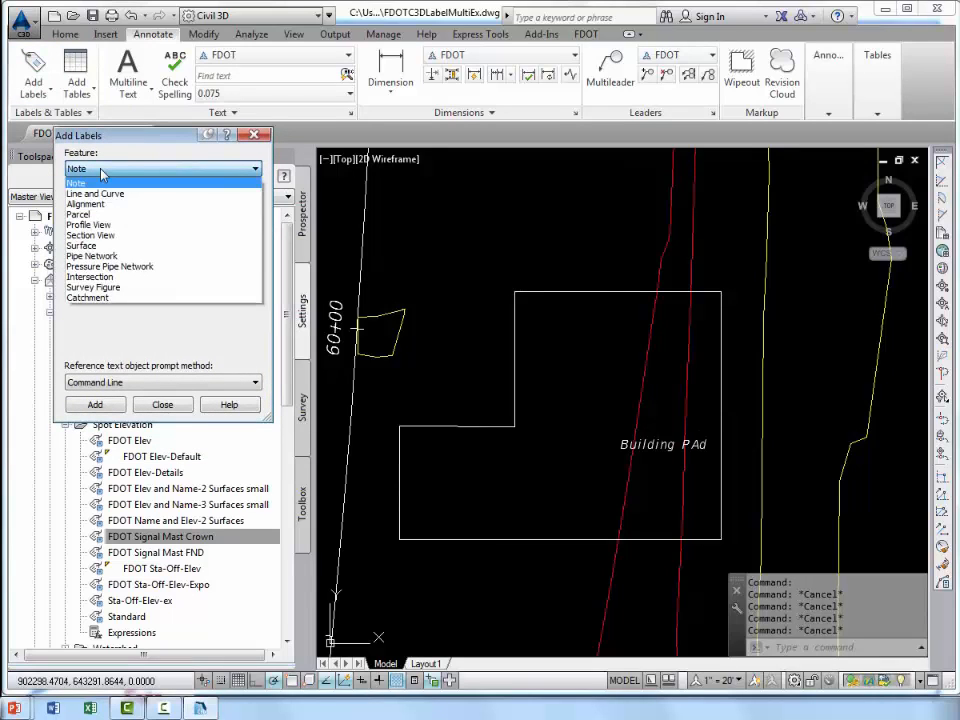
{"action": "left_click", "coordinate": [85, 245]}
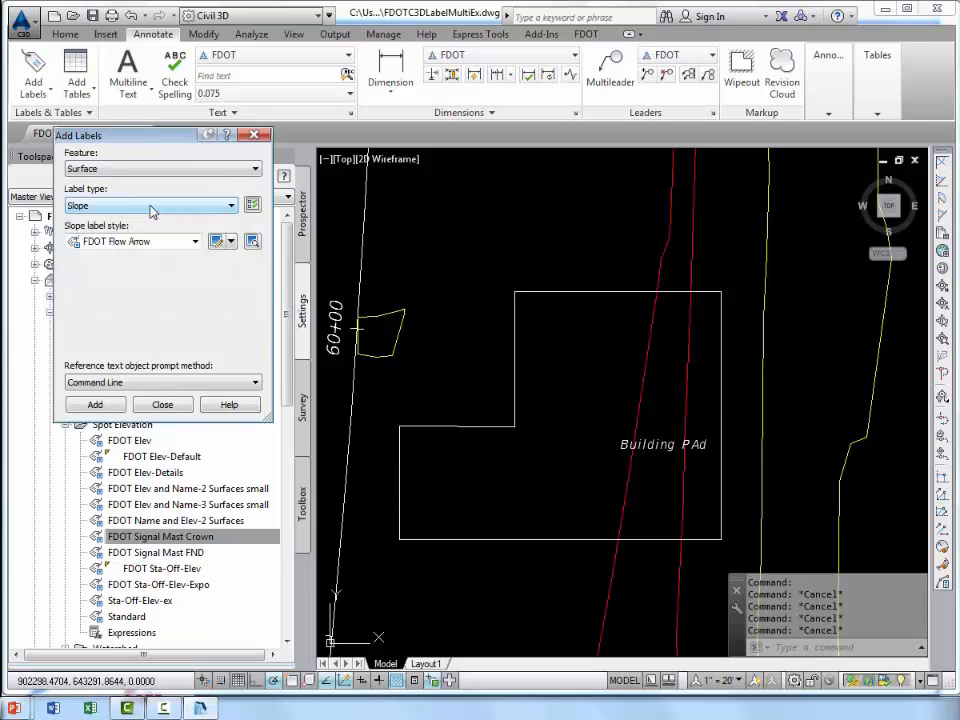
{"action": "left_click", "coordinate": [152, 206]}
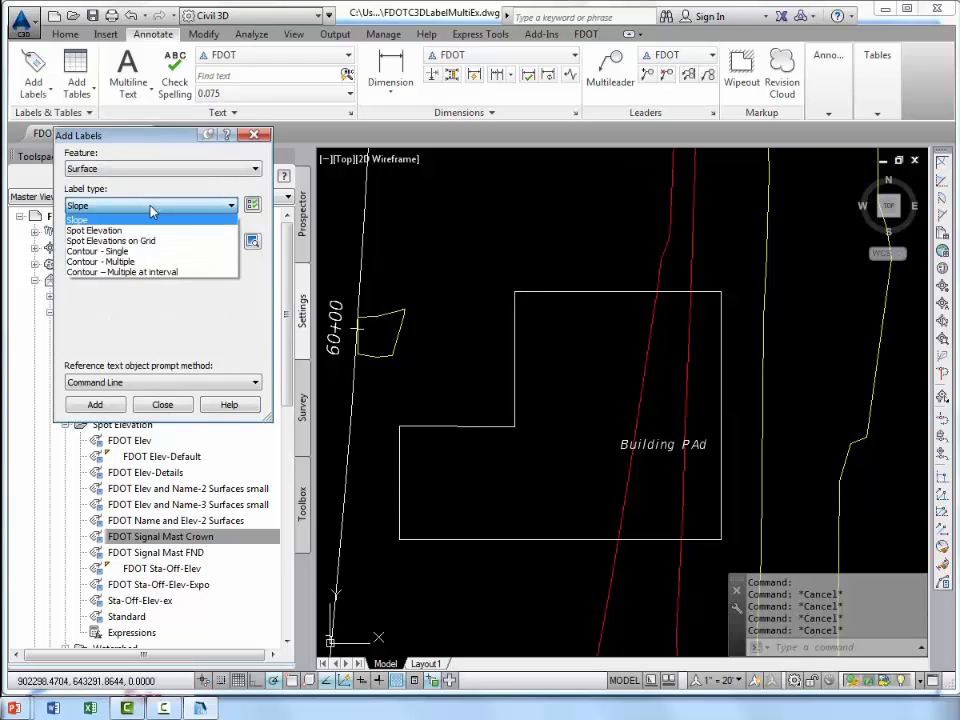
{"action": "left_click", "coordinate": [120, 230]}
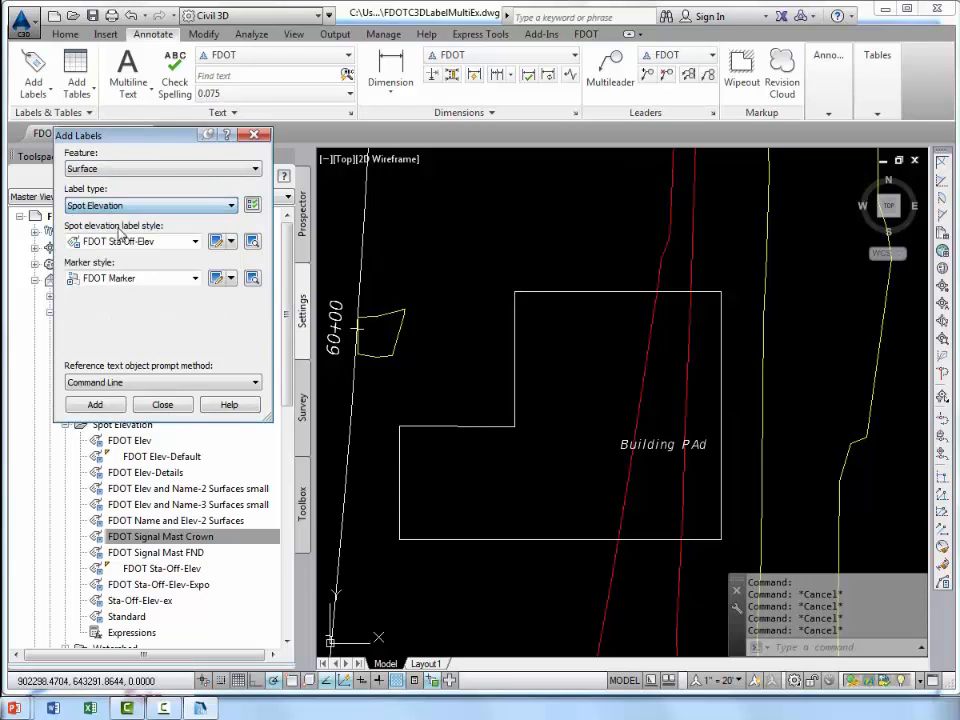
Choose the Sta-Off-Elev-ex spot elevation label style with the FDOT Marker style, and start placing the label.
{"action": "left_click", "coordinate": [194, 243]}
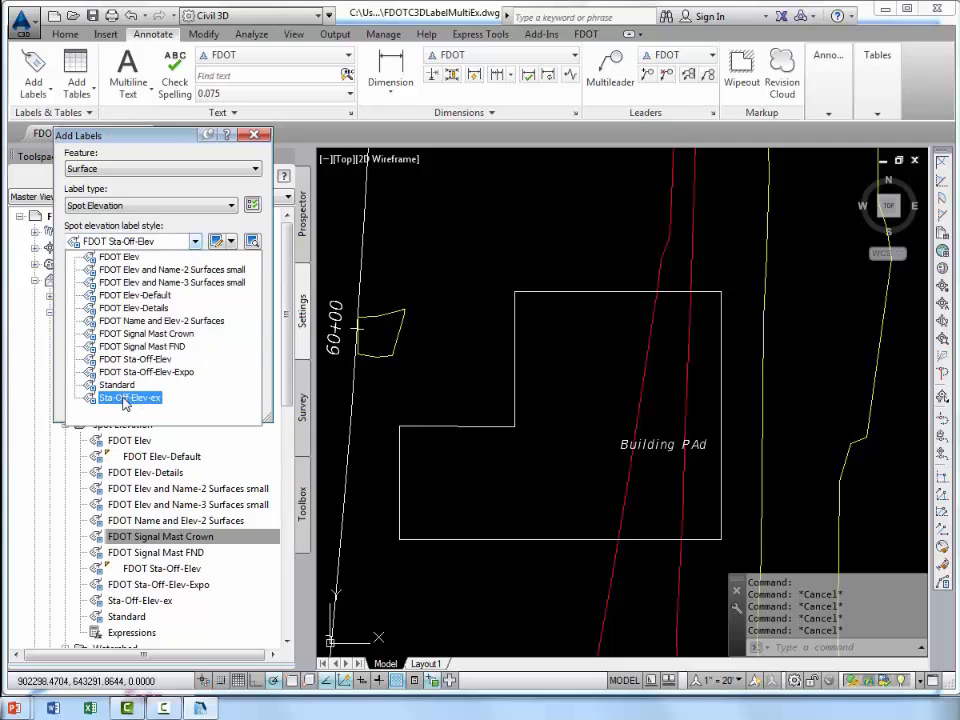
{"action": "left_click", "coordinate": [141, 399]}
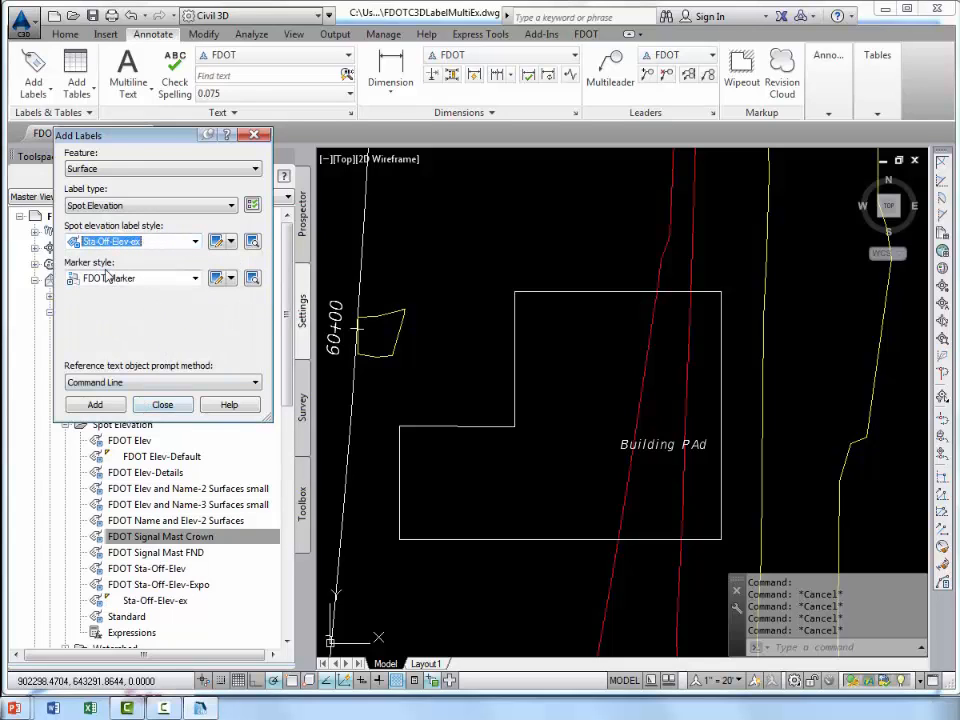
{"action": "left_click", "coordinate": [146, 280]}
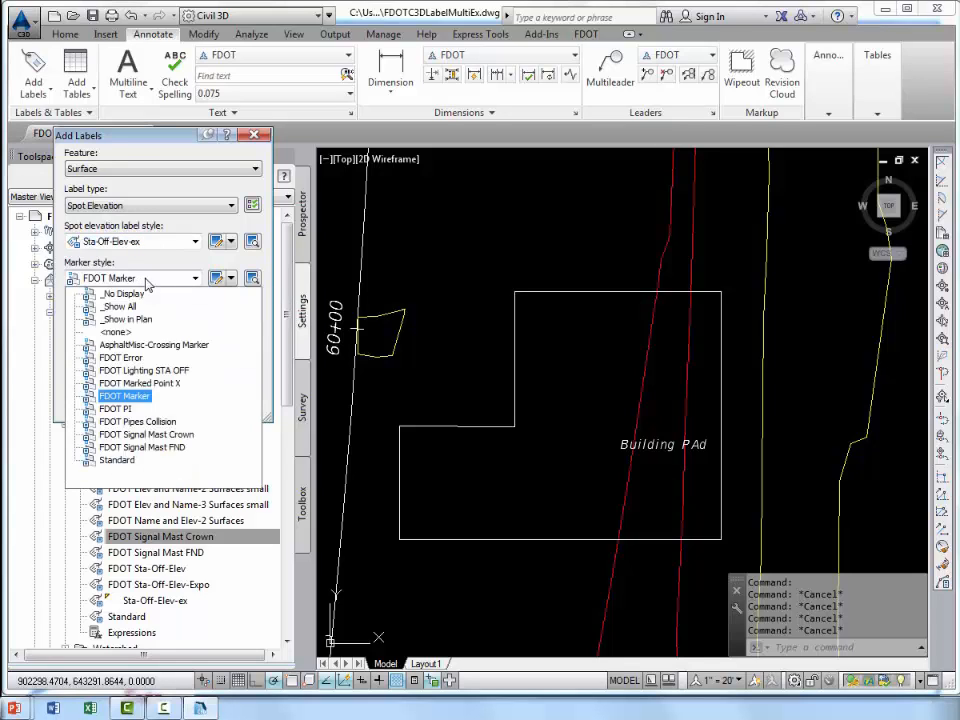
{"action": "left_click", "coordinate": [137, 397]}
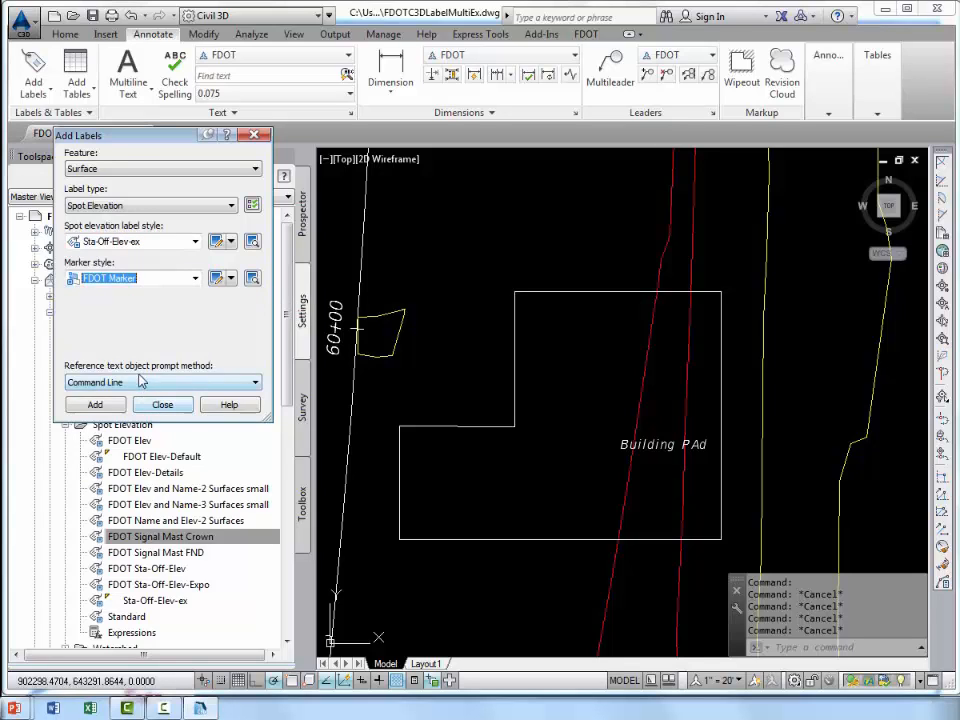
{"action": "left_click", "coordinate": [95, 405]}
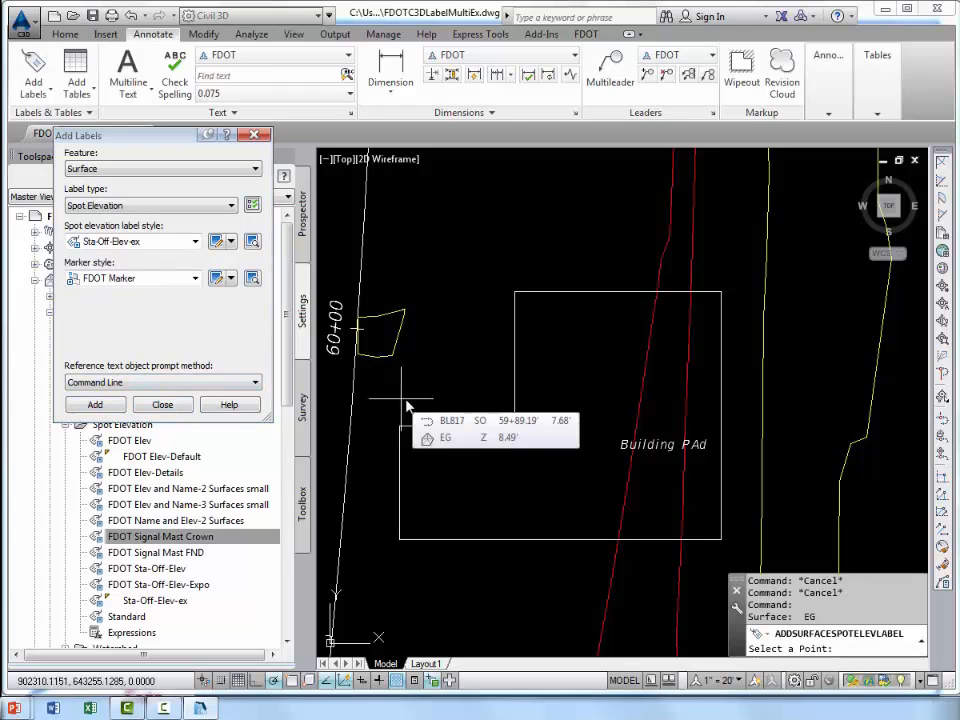
Place the spot elevation label on the endpoint at the building pad's northwest corner, referencing alignment BL817 for station and offset.
{"action": "middle_click_drag", "start_coordinate": [468, 366], "coordinate": [439, 349]}
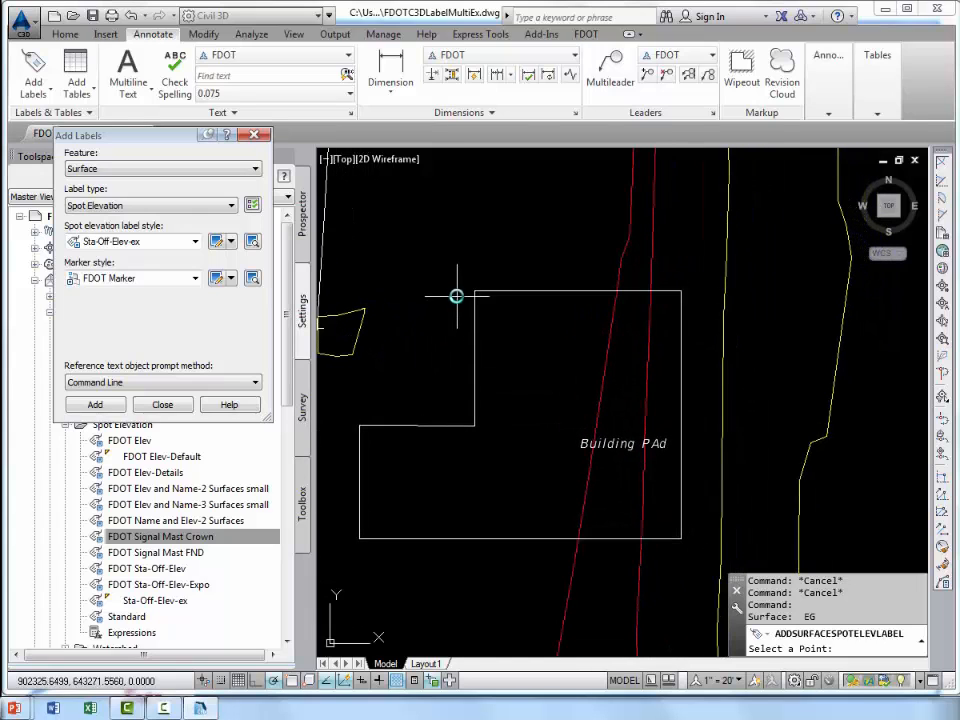
{"action": "right_click", "coordinate": [463, 259], "text": "shift"}
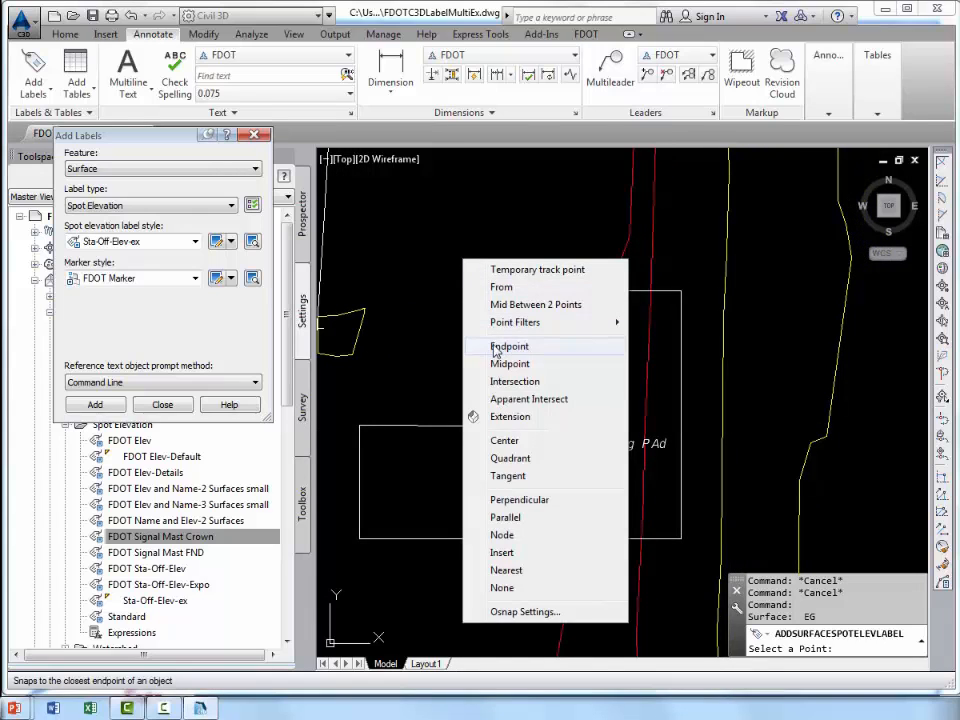
{"action": "left_click", "coordinate": [496, 347]}
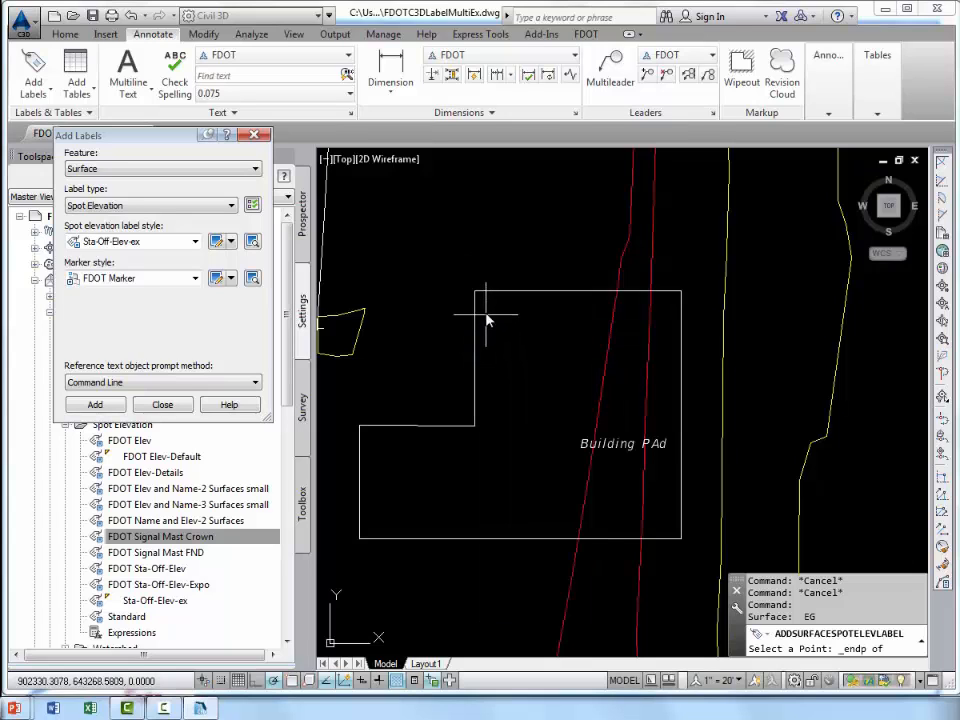
{"action": "left_click", "coordinate": [477, 297]}
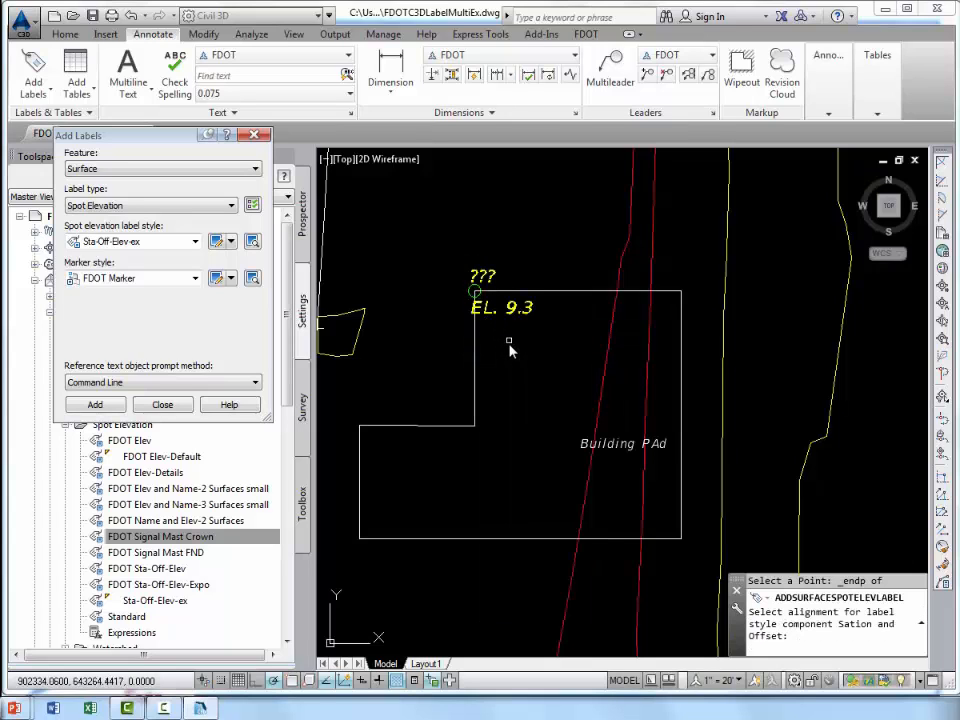
{"action": "key", "text": "Return"}
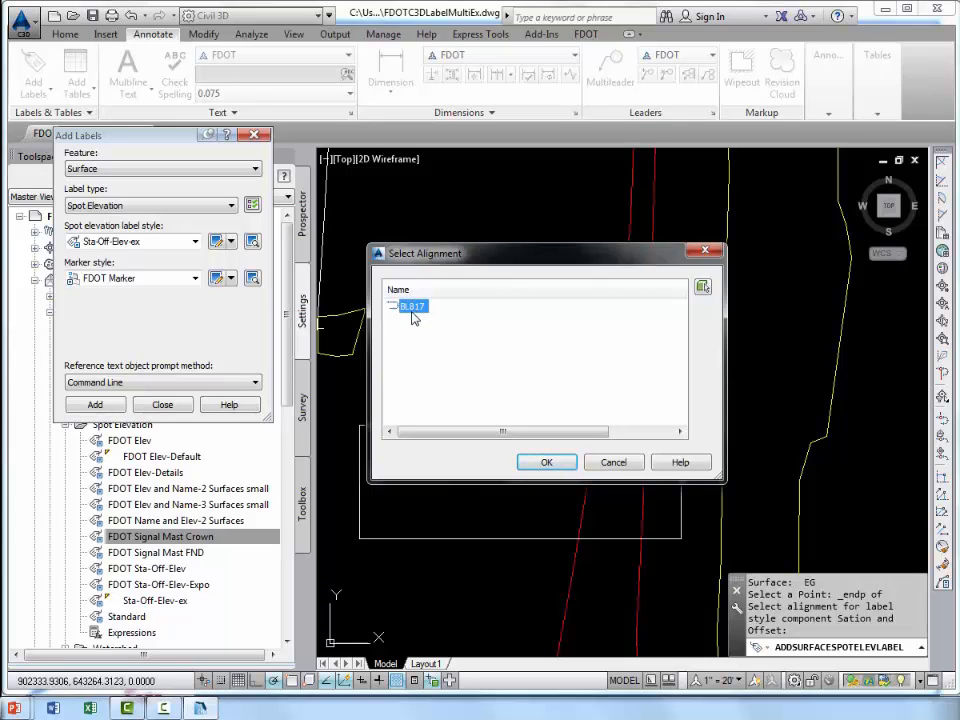
{"action": "left_click", "coordinate": [541, 461]}
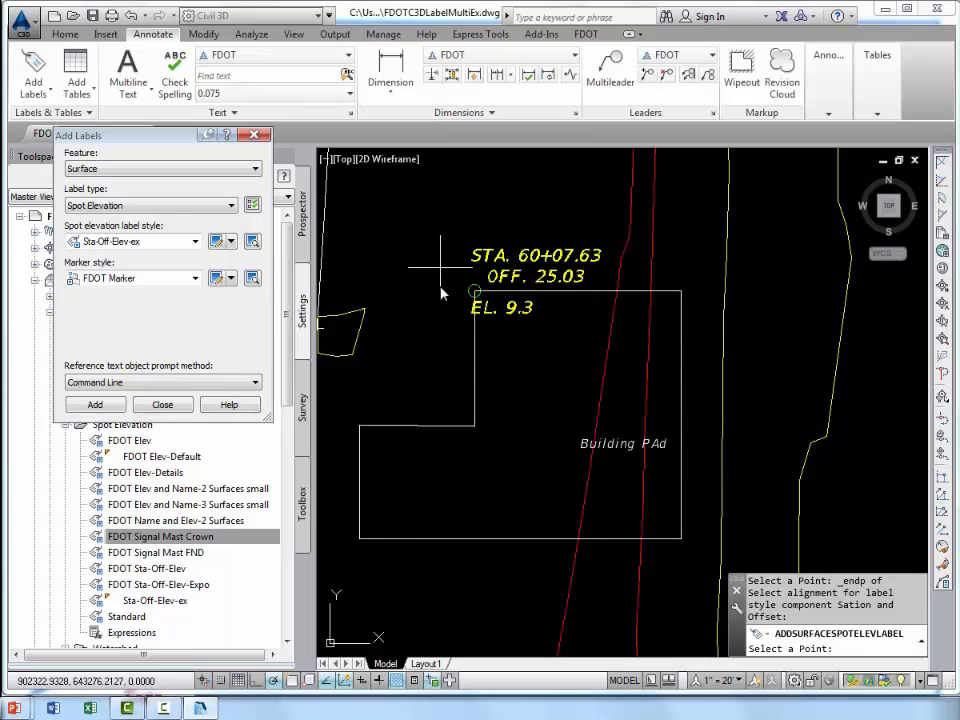
Label the endpoints at the building pad's northeast and southeast corners, and finish placing labels.
{"action": "middle_click_drag", "start_coordinate": [574, 432], "coordinate": [546, 436]}
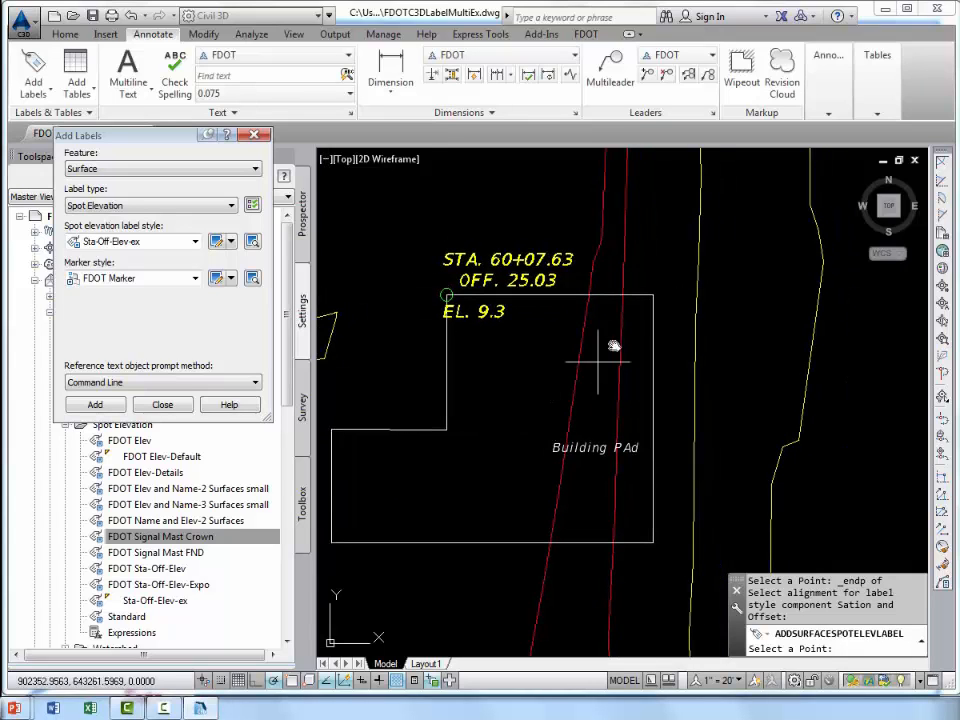
{"action": "right_click", "coordinate": [641, 272], "text": "shift"}
{"action": "left_click", "coordinate": [676, 360]}
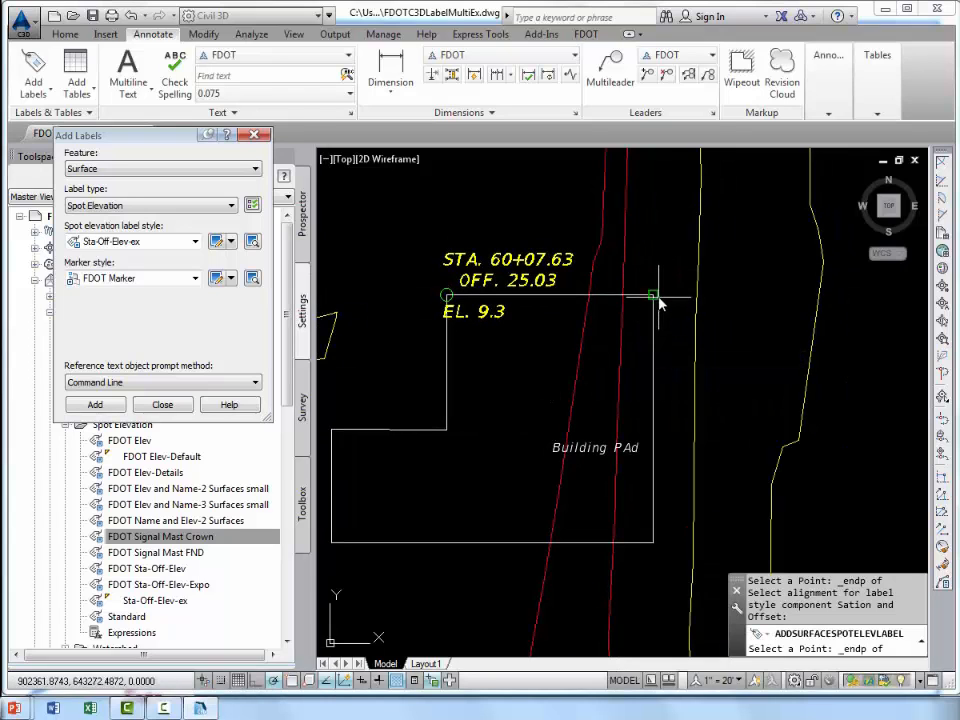
{"action": "left_click", "coordinate": [655, 296]}
{"action": "right_click", "coordinate": [624, 401], "text": "shift"}
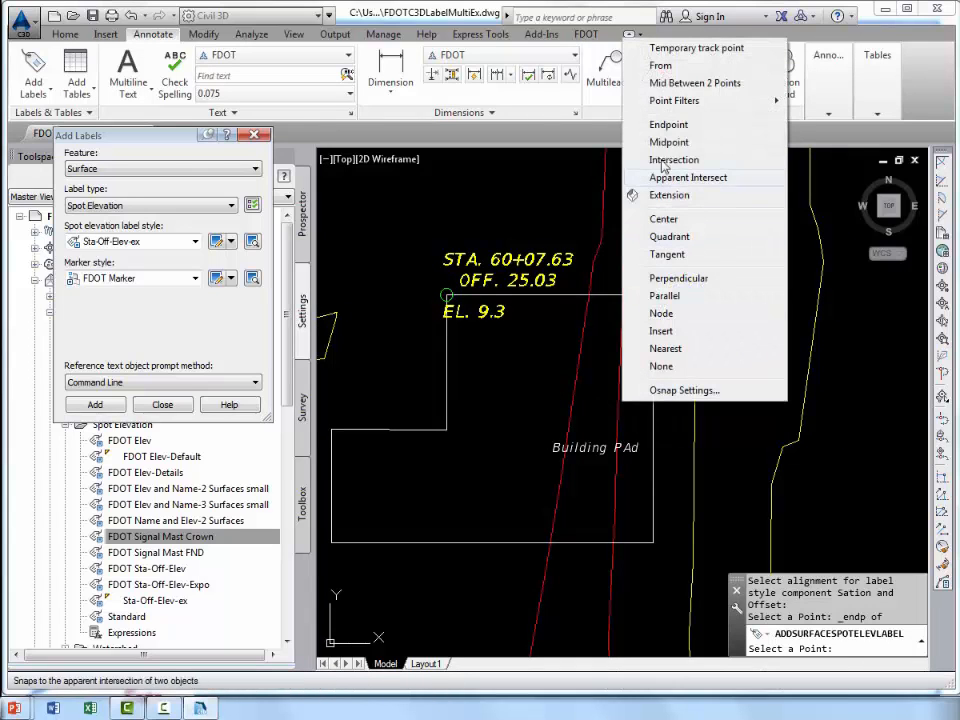
{"action": "left_click", "coordinate": [665, 125]}
{"action": "left_click", "coordinate": [652, 519]}
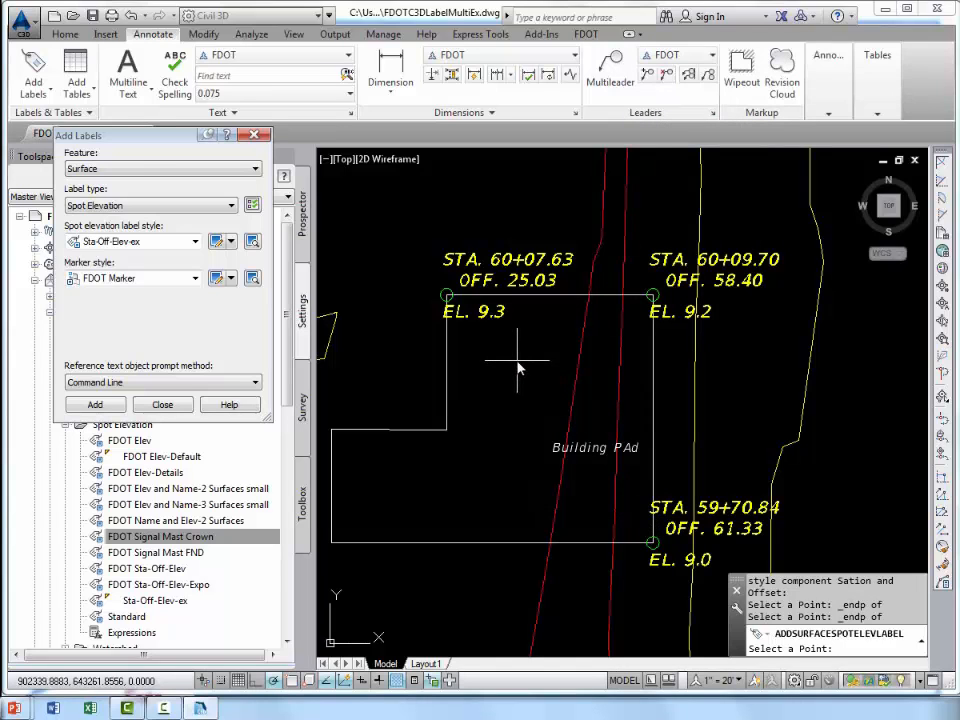
{"action": "key", "text": "Return"}
Move the northwest corner's label up and to the right of its point with a leader, and reset the label location.
{"action": "middle_click_drag", "start_coordinate": [523, 369], "coordinate": [549, 404]}
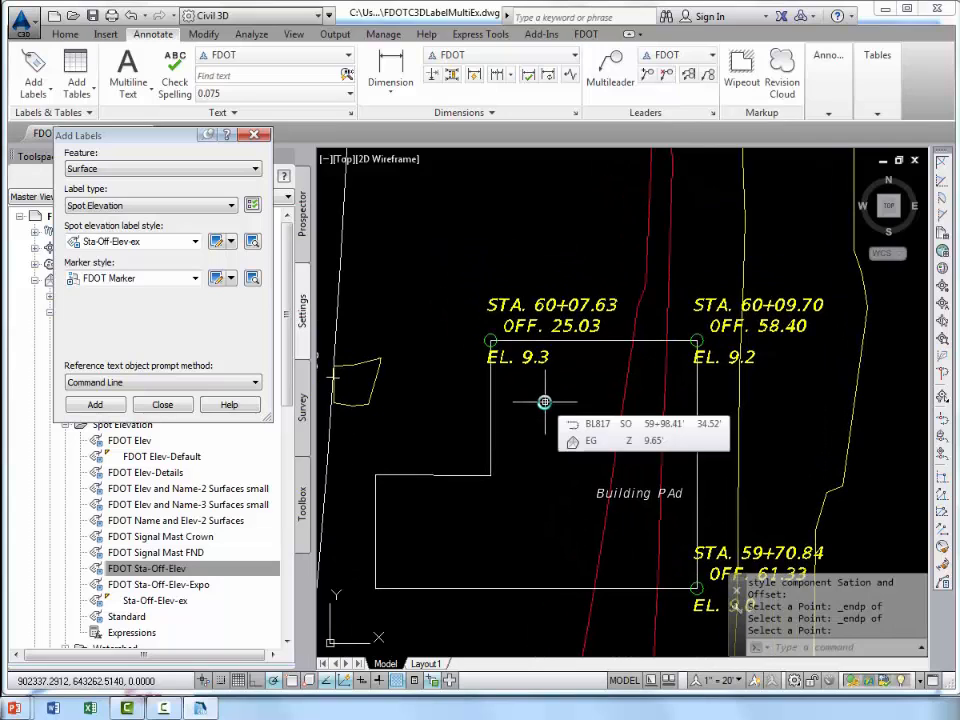
{"action": "middle_click_drag", "start_coordinate": [546, 384], "coordinate": [507, 420]}
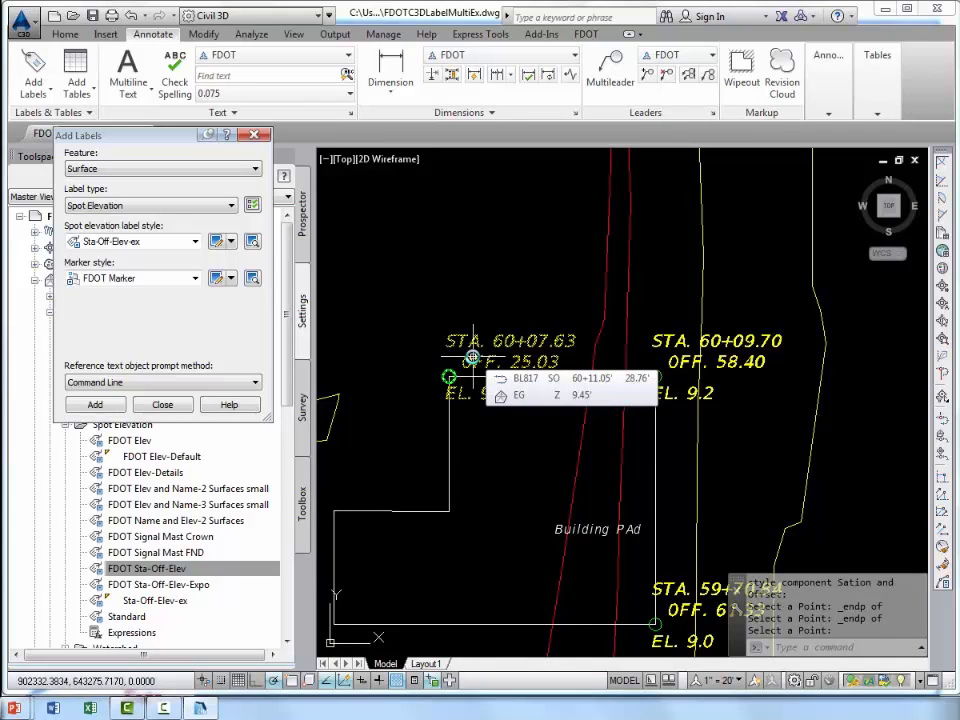
{"action": "key", "text": "Escape"}
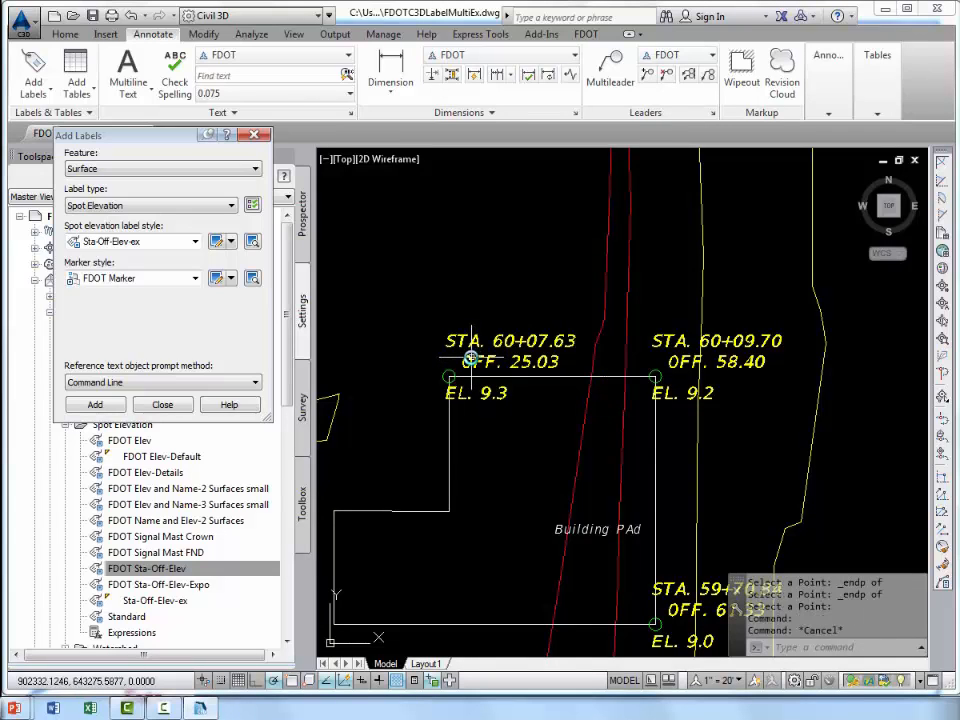
{"action": "left_click", "coordinate": [471, 358]}
{"action": "scroll", "coordinate": [470, 360], "scroll_direction": "up", "scroll_amount": 2}
{"action": "scroll", "coordinate": [471, 358], "scroll_direction": "up", "scroll_amount": 2}
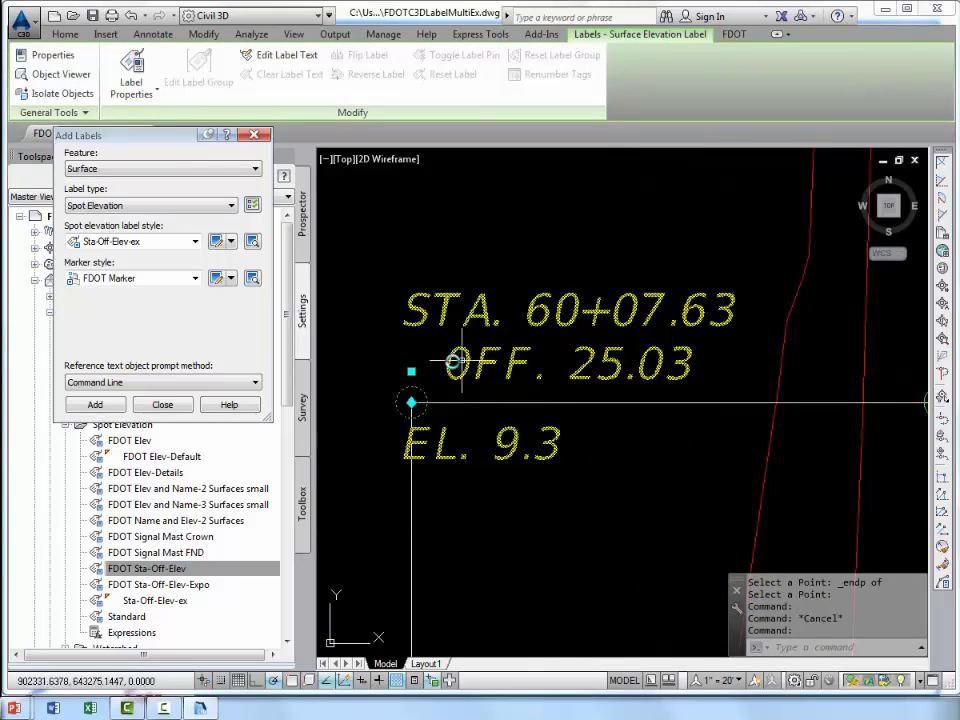
{"action": "scroll", "coordinate": [425, 360], "scroll_direction": "down", "scroll_amount": 2}
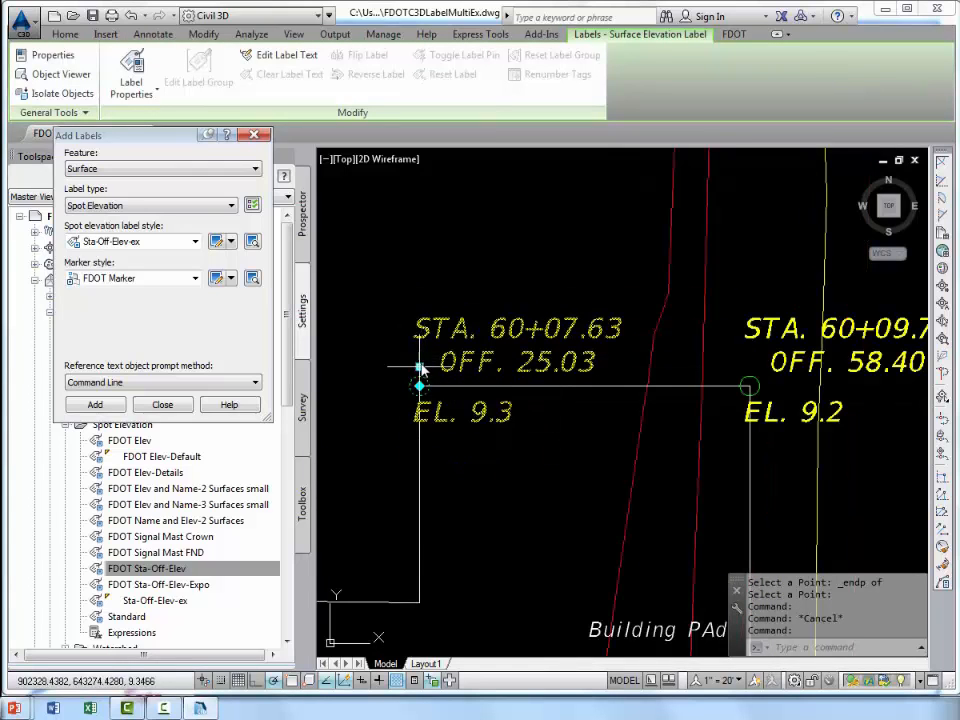
{"action": "left_click", "coordinate": [420, 365]}
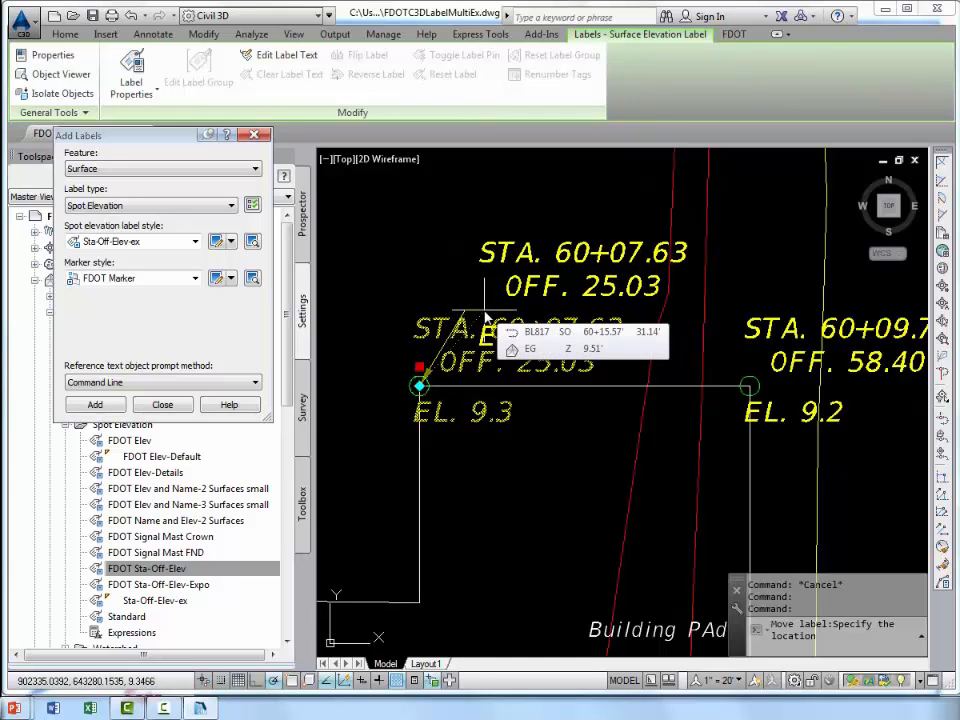
{"action": "left_click", "coordinate": [485, 318]}
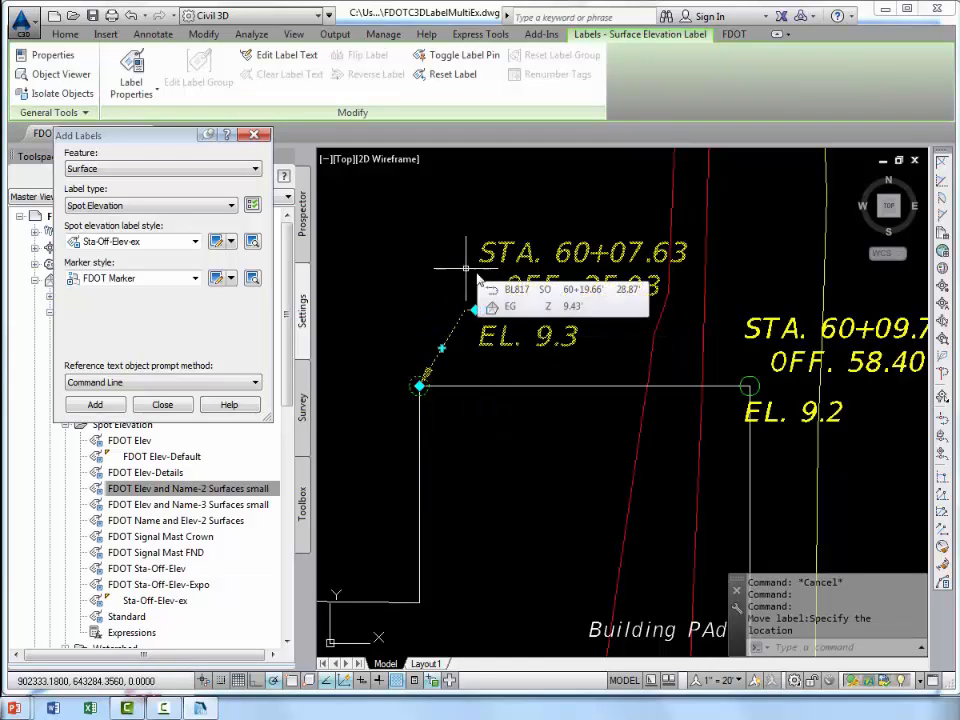
{"action": "mouse_move", "coordinate": [486, 312]}
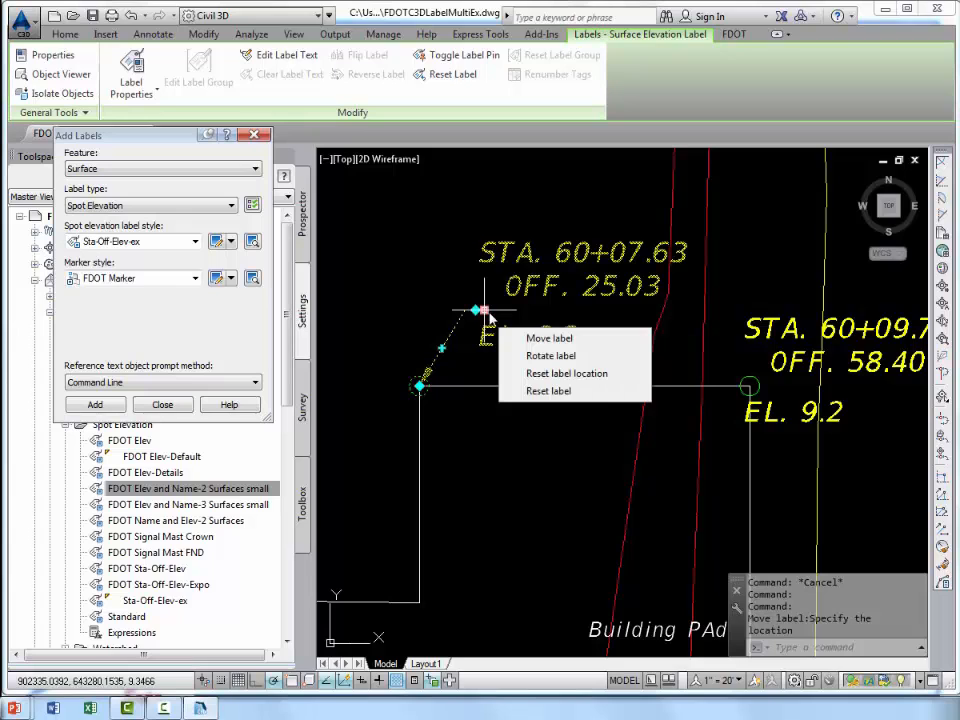
{"action": "left_click", "coordinate": [538, 377]}
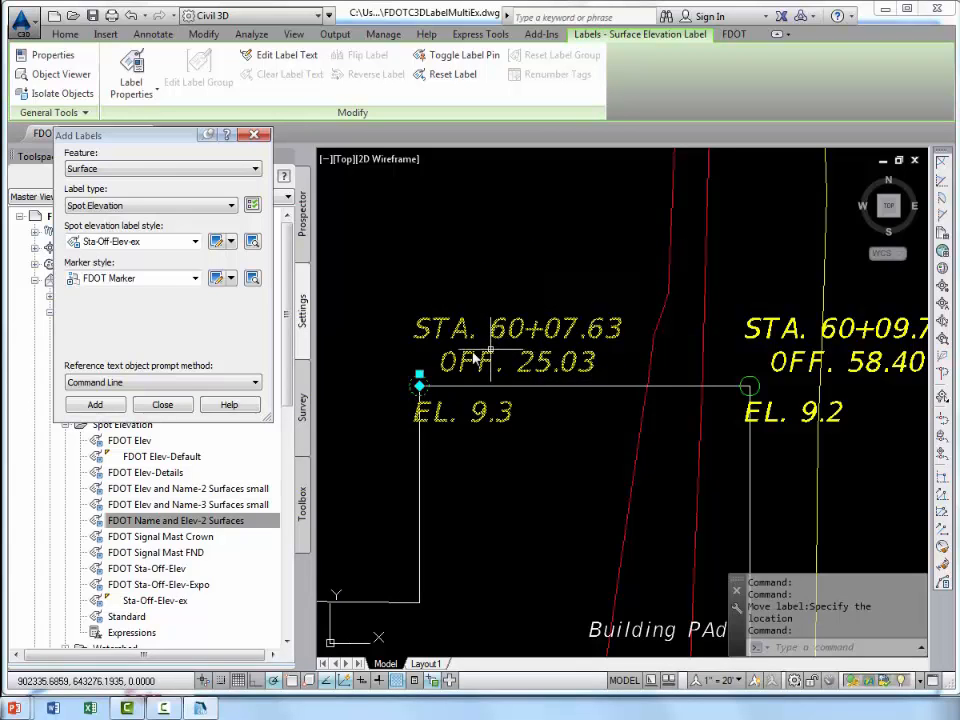